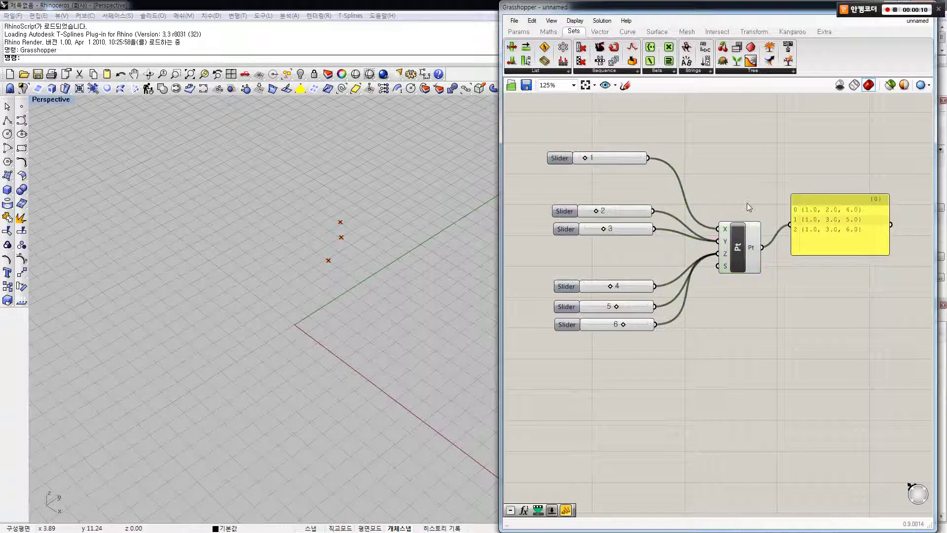
# Step: Examine how the six sliders feed the Point component's inputs and the coordinate list in the connected panel
pyautogui.scroll(5, 727, 261)
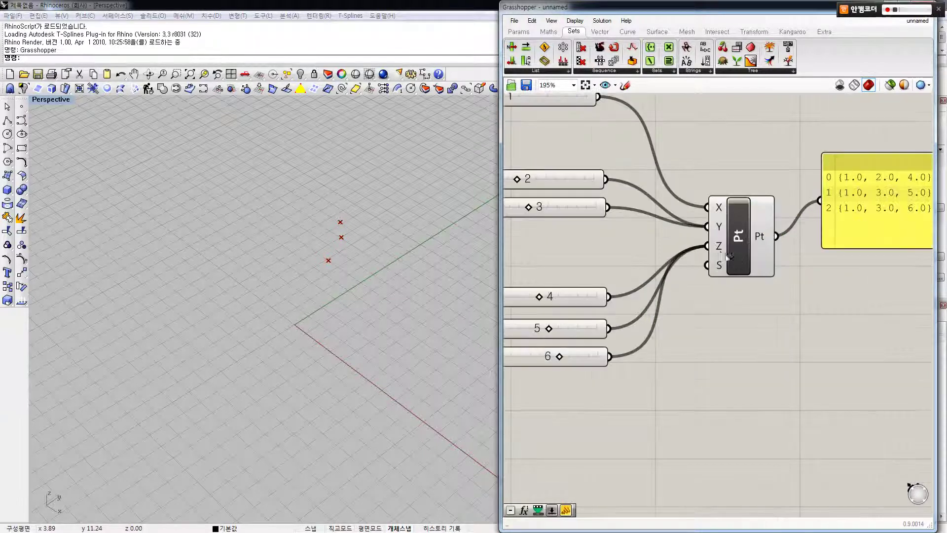
pyautogui.moveTo(704, 225); pyautogui.dragTo(710, 244, button='right')
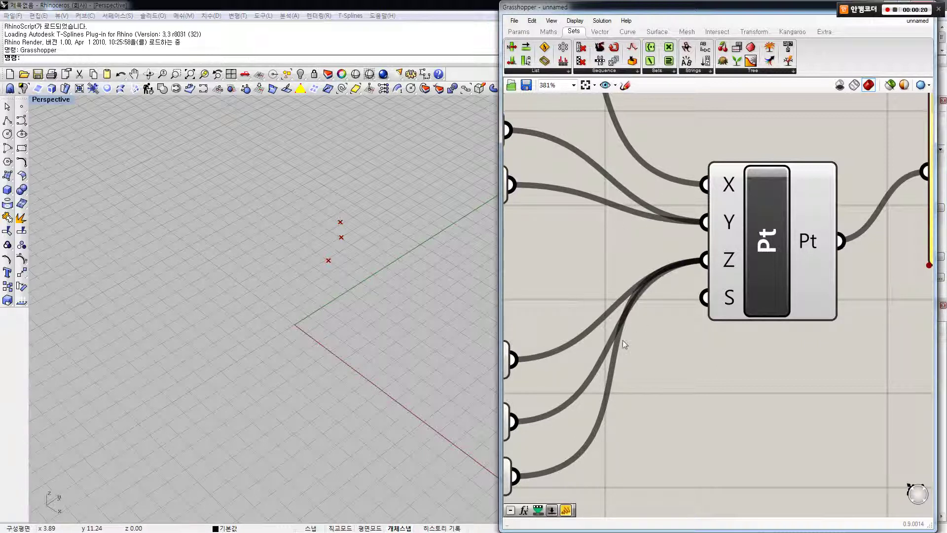
pyautogui.scroll(-3, 595, 321)
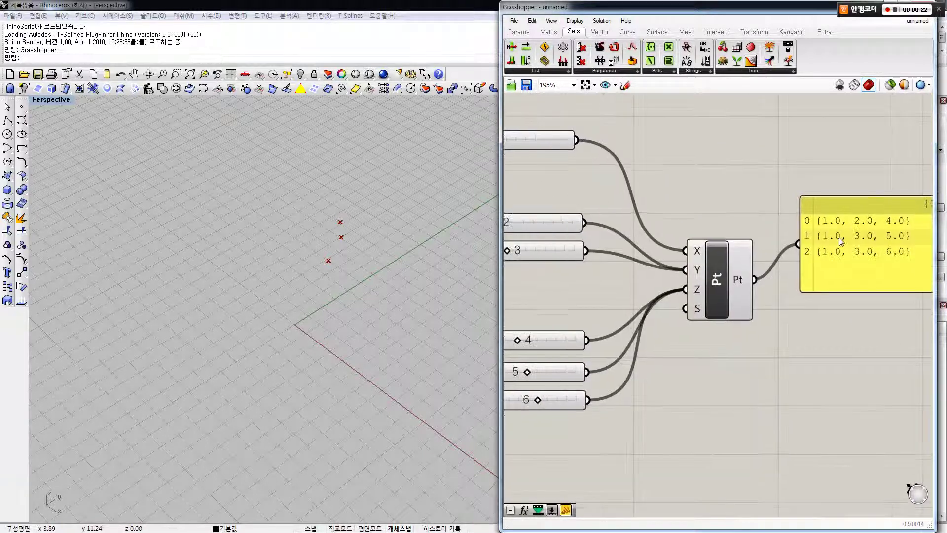
pyautogui.scroll(-2, 815, 255)
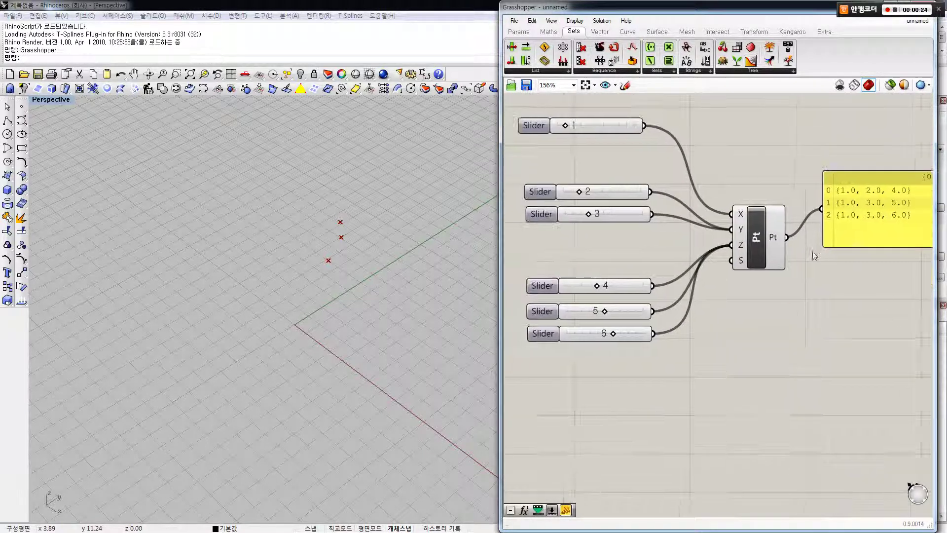
pyautogui.scroll(-1, 814, 255)
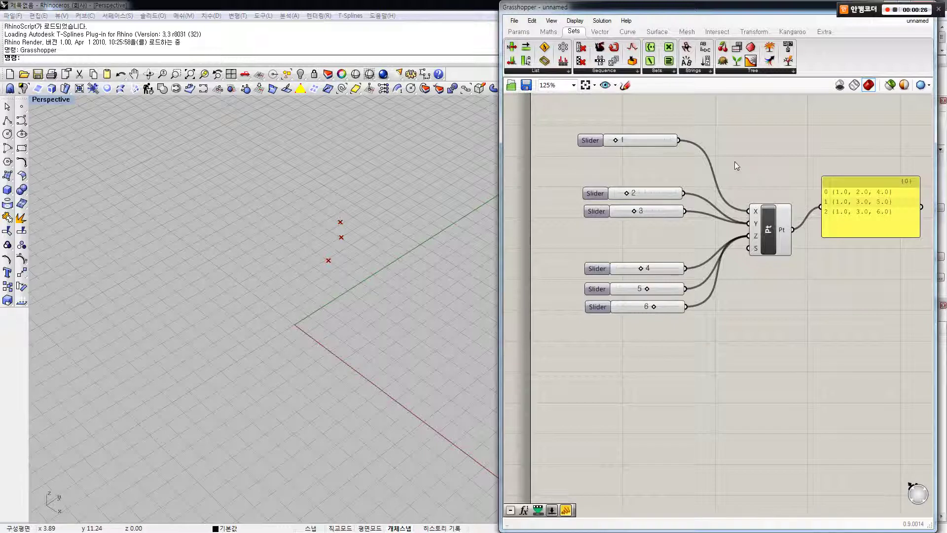
pyautogui.moveTo(767, 226); pyautogui.dragTo(770, 232)
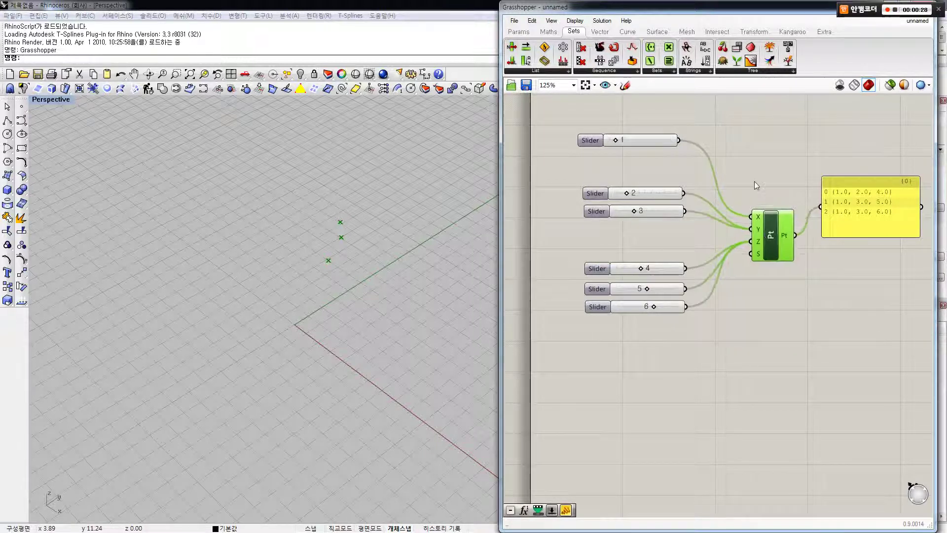
pyautogui.click(752, 180)
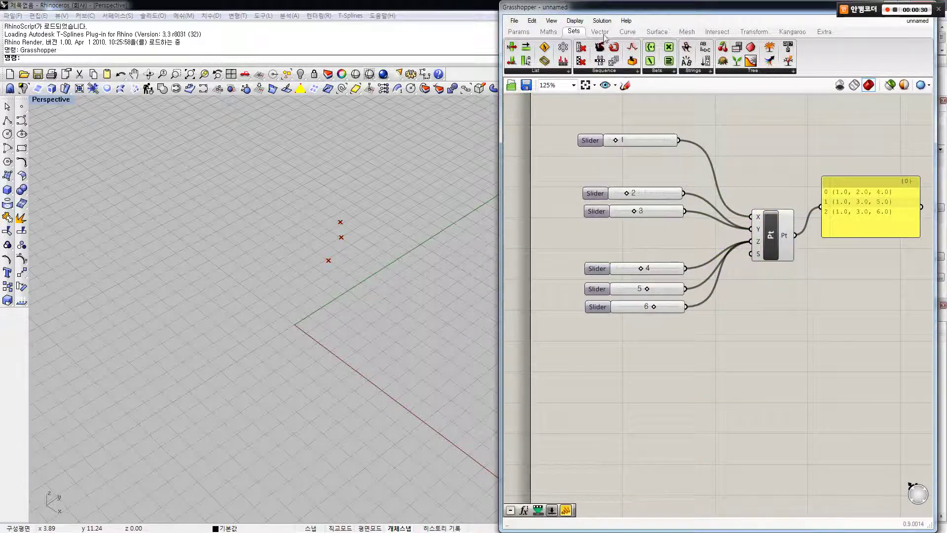
# Step: Add a Graph Mapper component to the canvas and position it below the sliders
pyautogui.click(518, 32)
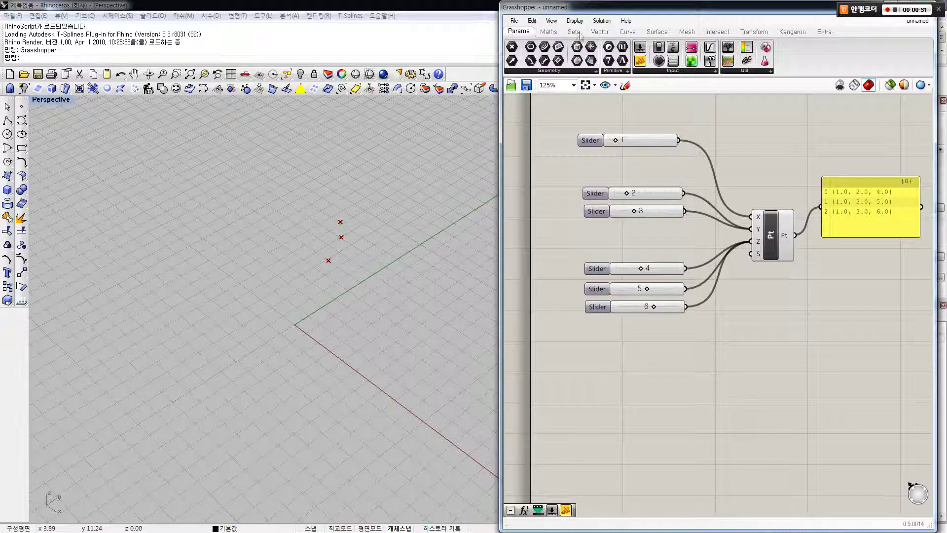
pyautogui.click(705, 46)
pyautogui.click(695, 336)
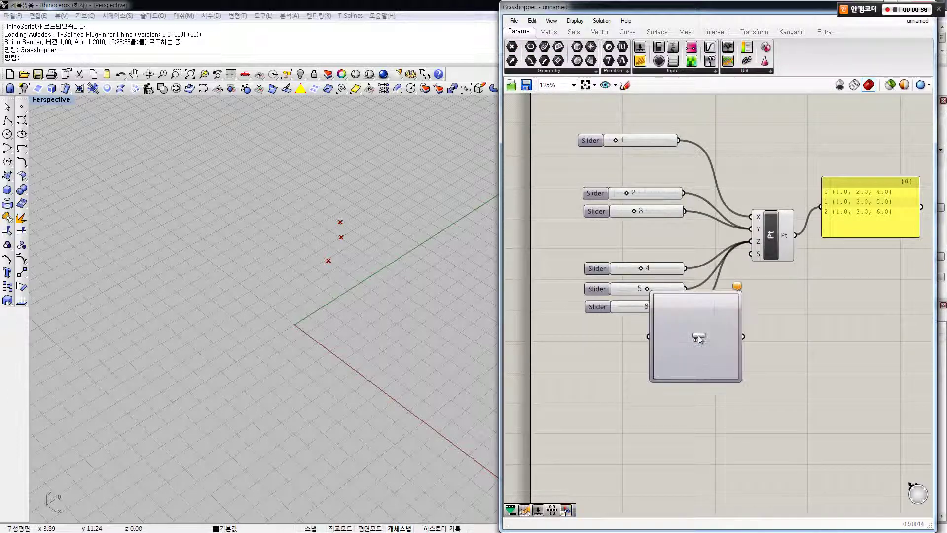
pyautogui.moveTo(694, 335); pyautogui.dragTo(675, 342, button='right')
pyautogui.moveTo(675, 341); pyautogui.dragTo(668, 380)
pyautogui.click(726, 344)
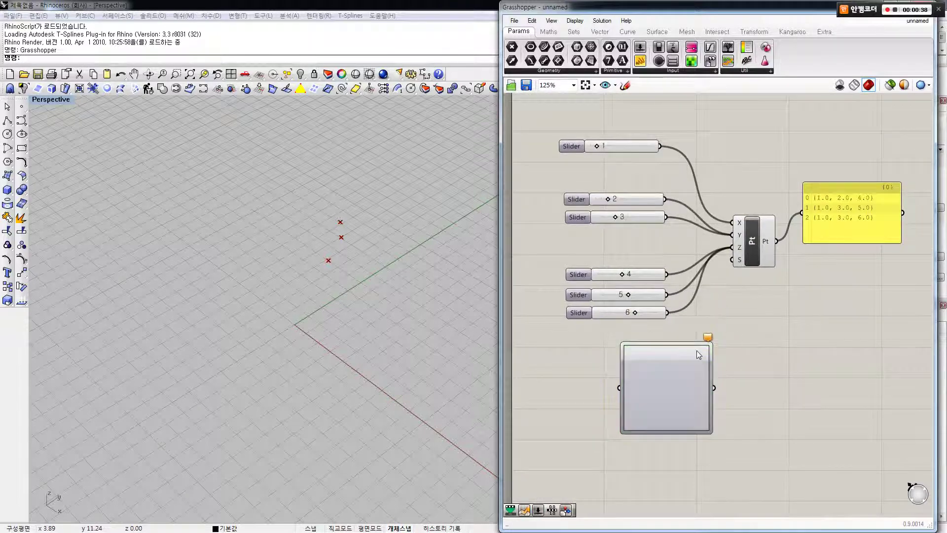
pyautogui.click(682, 366)
pyautogui.moveTo(679, 368); pyautogui.dragTo(674, 340, button='right')
pyautogui.scroll(1, 676, 342)
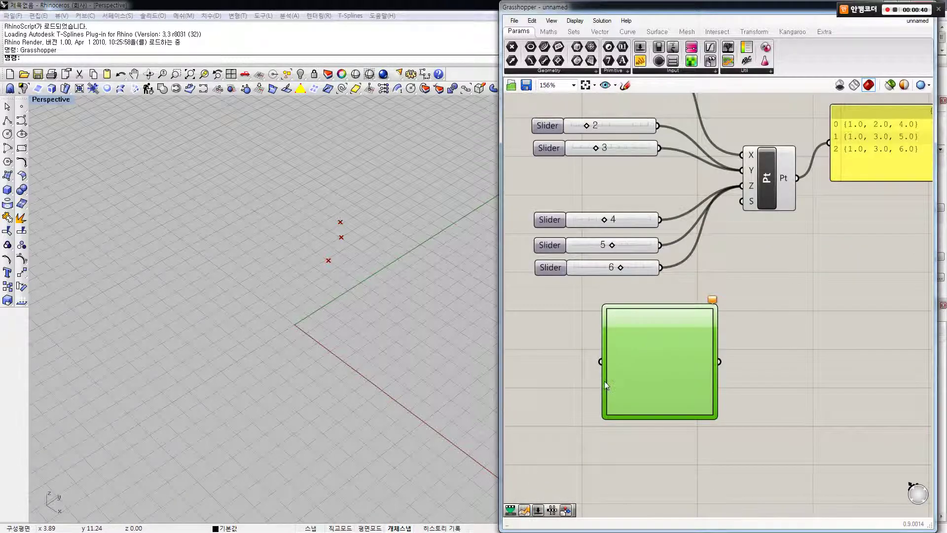
pyautogui.moveTo(644, 335); pyautogui.dragTo(642, 327)
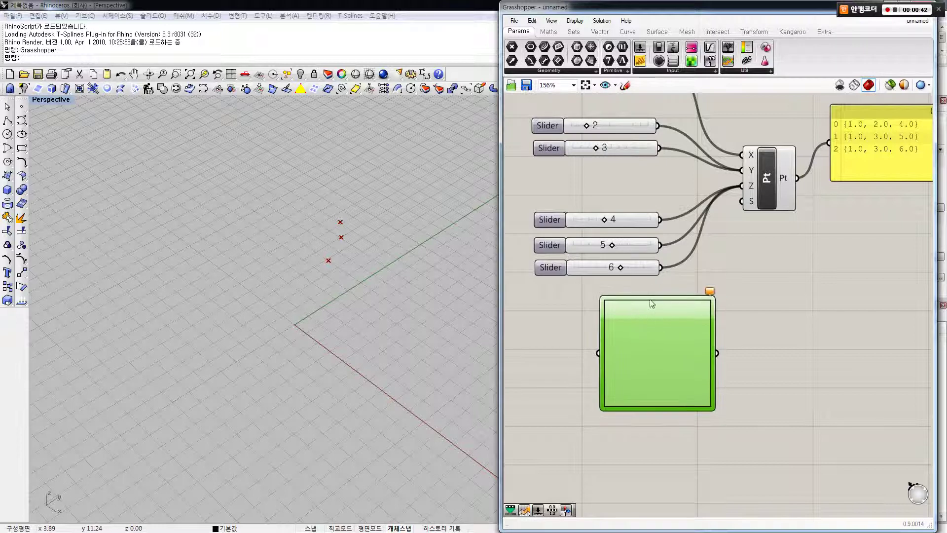
pyautogui.click(675, 280)
pyautogui.click(665, 303)
pyautogui.click(688, 281)
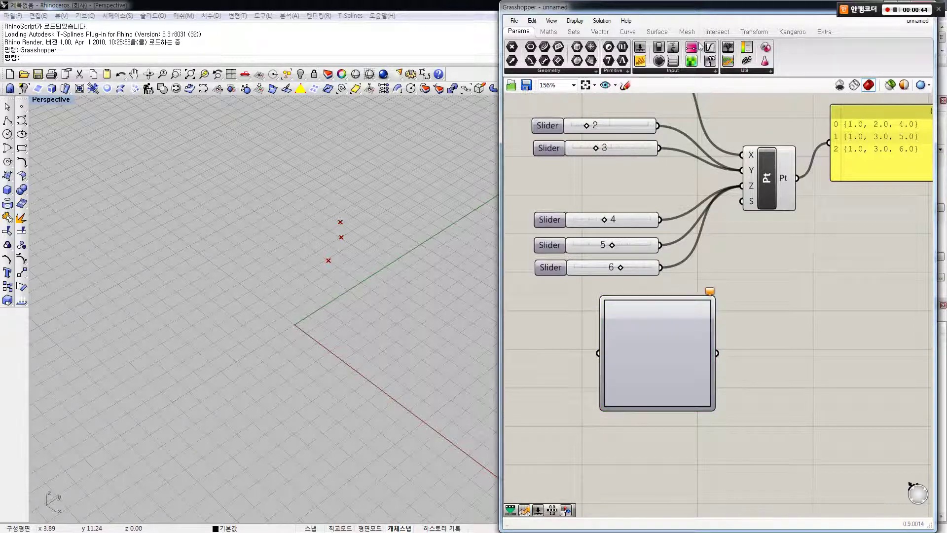
# Step: Set the Graph Mapper's graph type to Bezier
pyautogui.click(656, 306)
pyautogui.rightClick(658, 309)
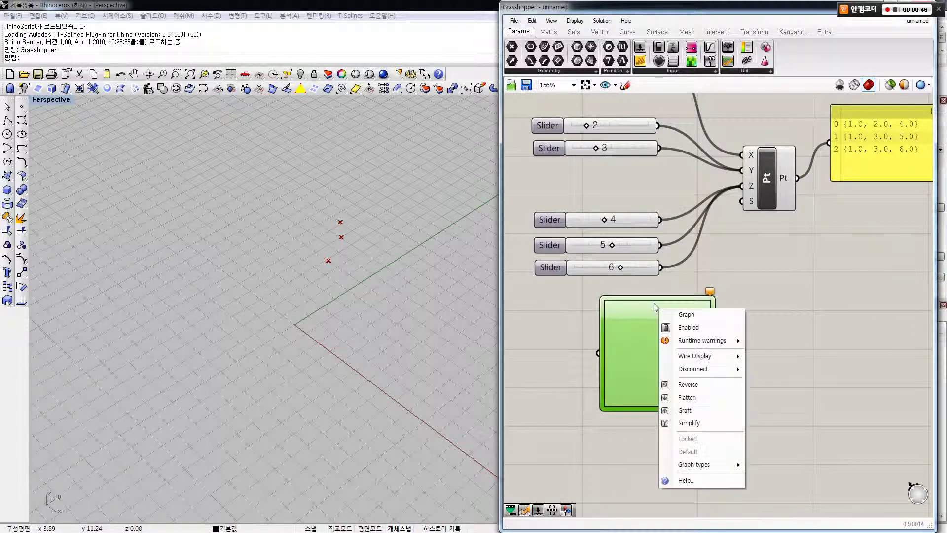
pyautogui.moveTo(706, 464)
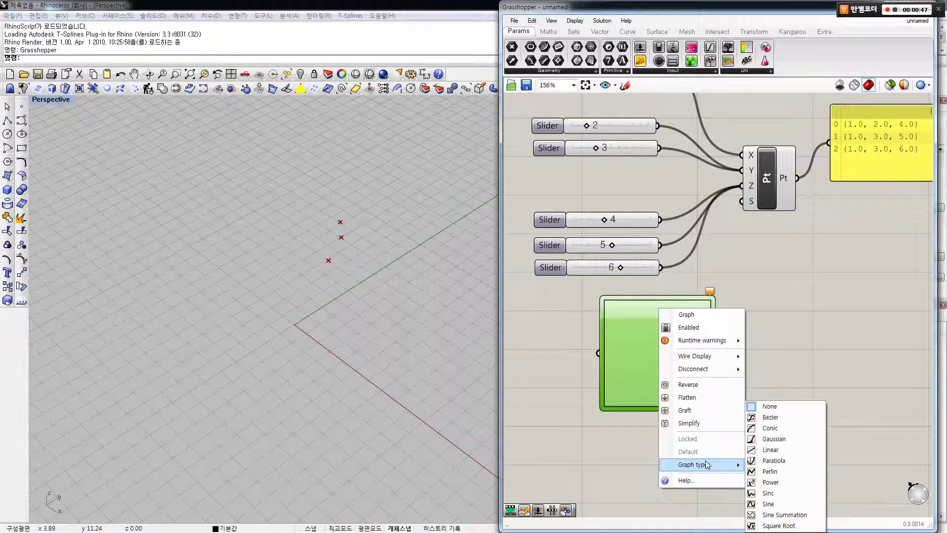
pyautogui.click(773, 459)
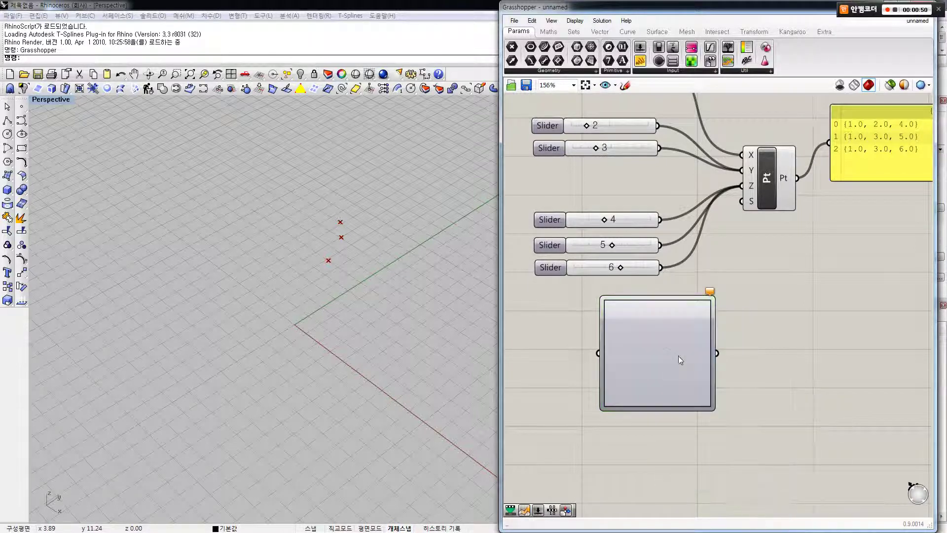
pyautogui.rightClick(679, 356)
pyautogui.moveTo(719, 508)
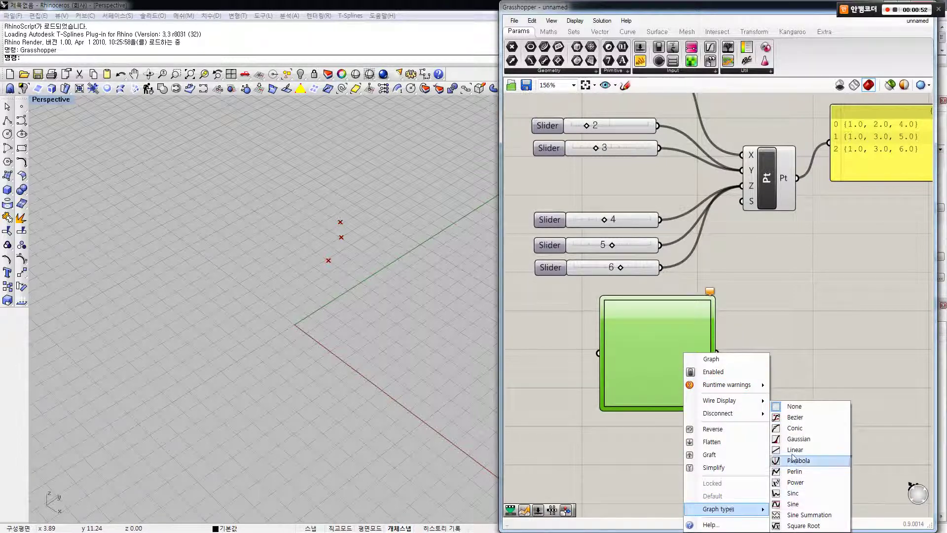
pyautogui.click(795, 417)
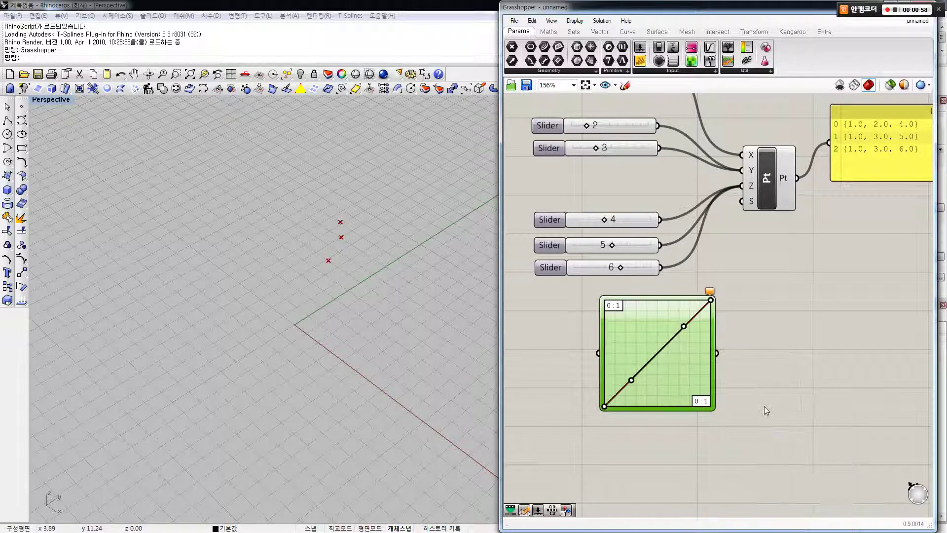
# Step: Reshape the Bezier graph by raising its start point, lowering its end point to mid-height and moving both control handles
pyautogui.moveTo(693, 395); pyautogui.dragTo(686, 387, button='right')
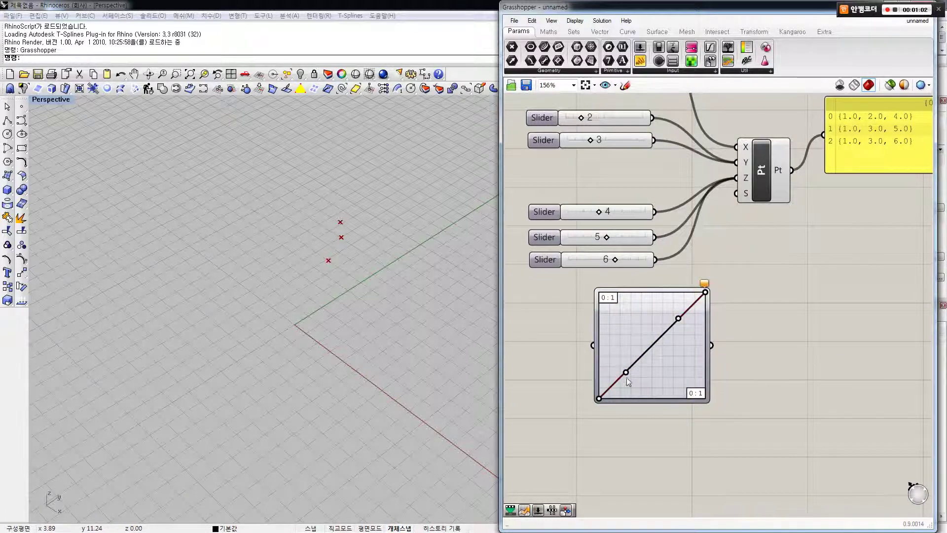
pyautogui.moveTo(624, 371); pyautogui.dragTo(652, 376)
pyautogui.moveTo(675, 316)
pyautogui.mouseDown()
pyautogui.moveTo(653, 336)
pyautogui.moveTo(657, 314)
pyautogui.moveTo(668, 314)
pyautogui.mouseUp()
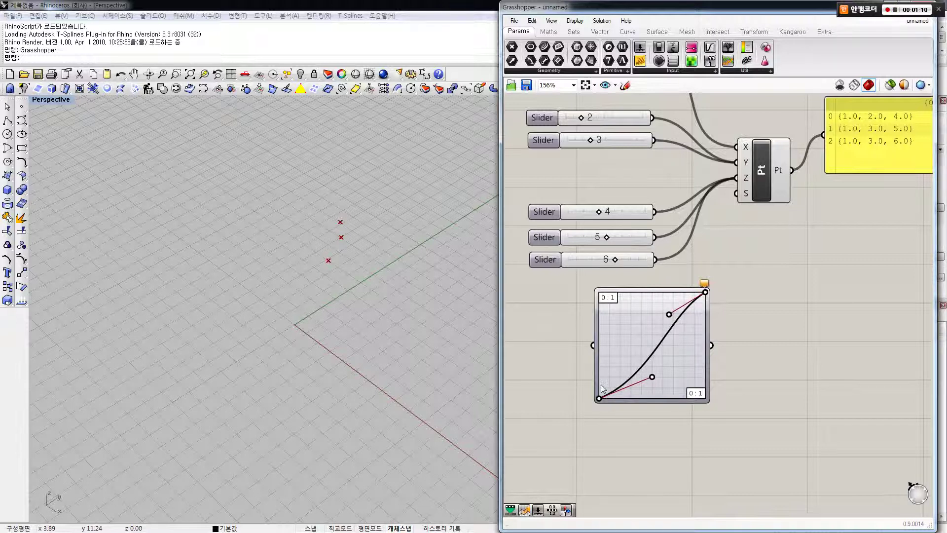
pyautogui.moveTo(597, 396); pyautogui.dragTo(598, 329)
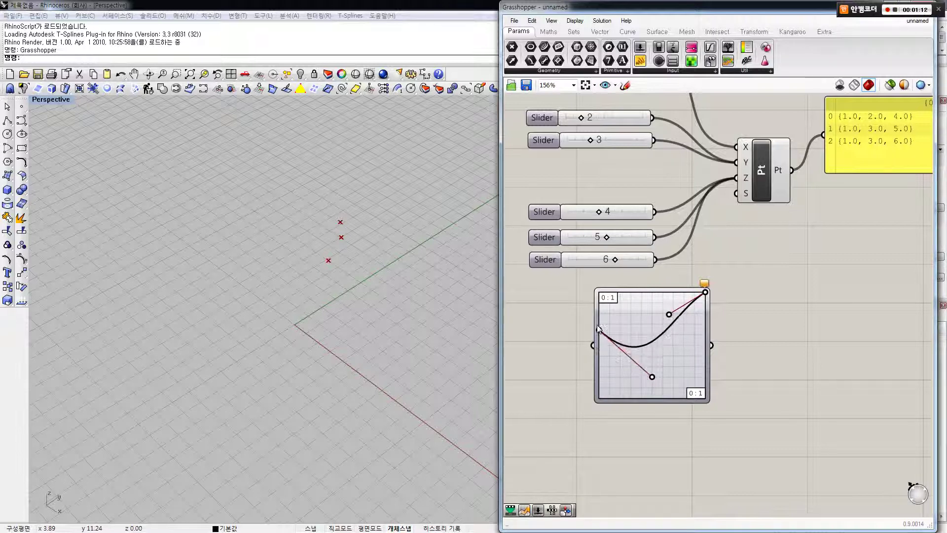
pyautogui.moveTo(702, 292); pyautogui.dragTo(623, 398)
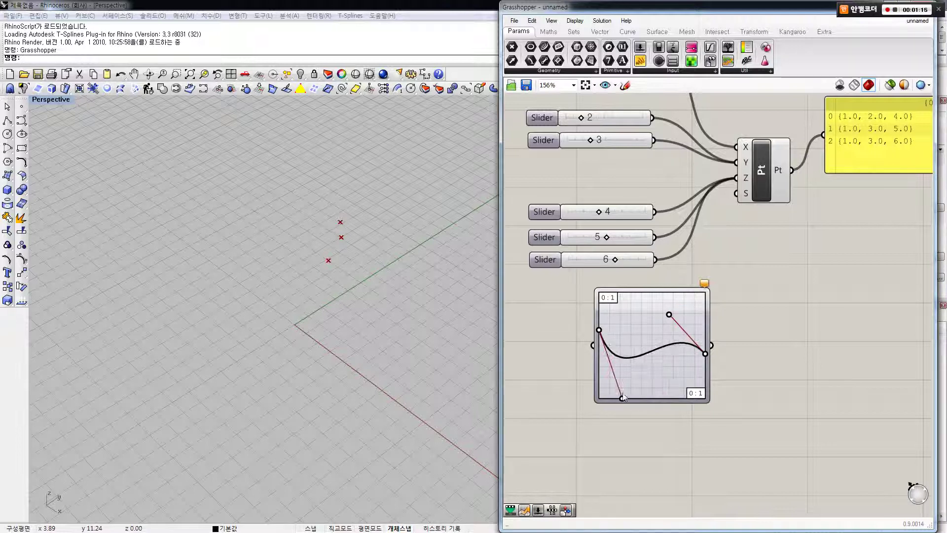
pyautogui.moveTo(668, 313); pyautogui.dragTo(599, 291)
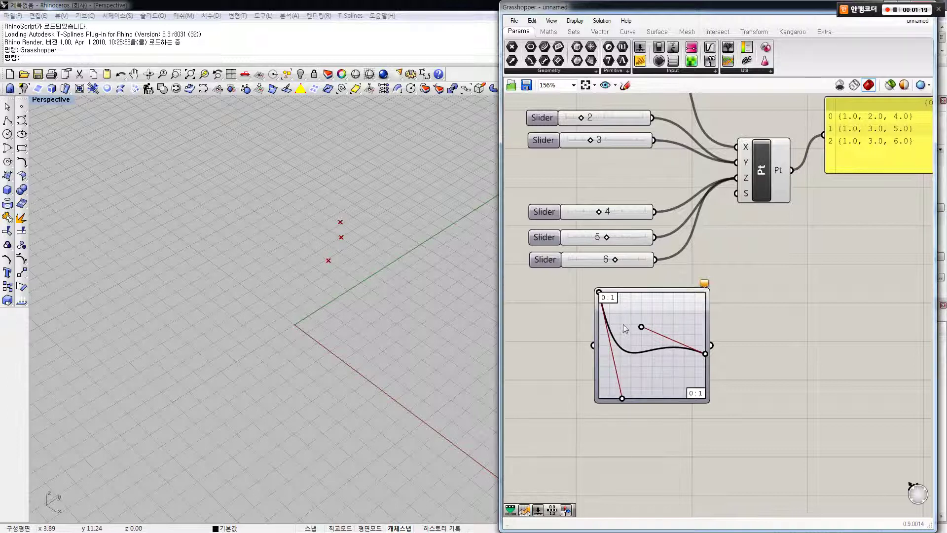
pyautogui.moveTo(624, 329); pyautogui.dragTo(613, 329)
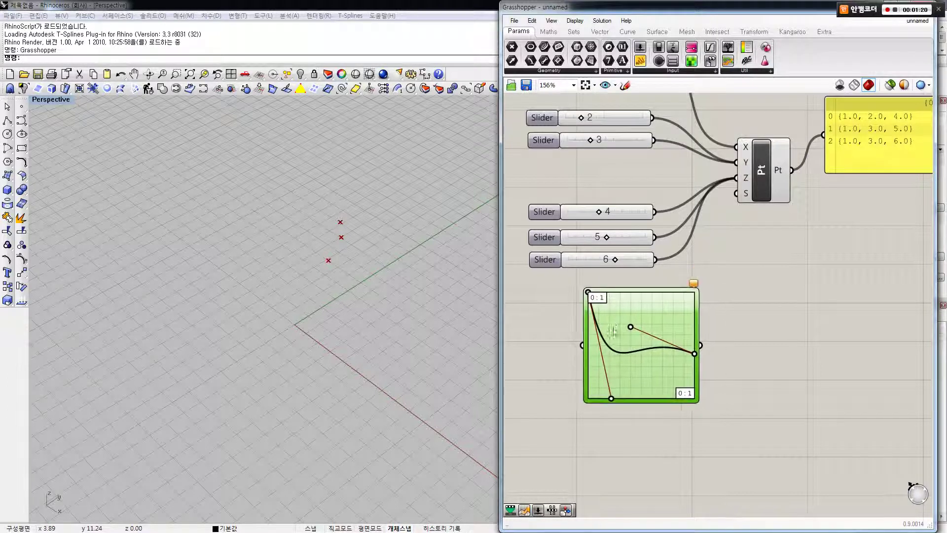
pyautogui.click(586, 302)
# Step: In the Graph Editor, lower the Bezier curve's start point to about mid-height, shift the upper handle toward the end point, and accept
pyautogui.scroll(4, 597, 301)
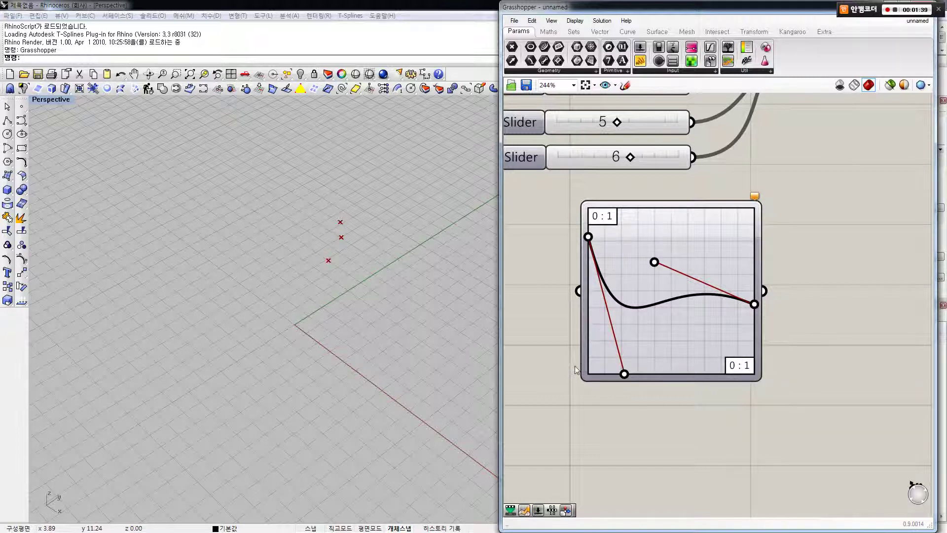
pyautogui.doubleClick(637, 227)
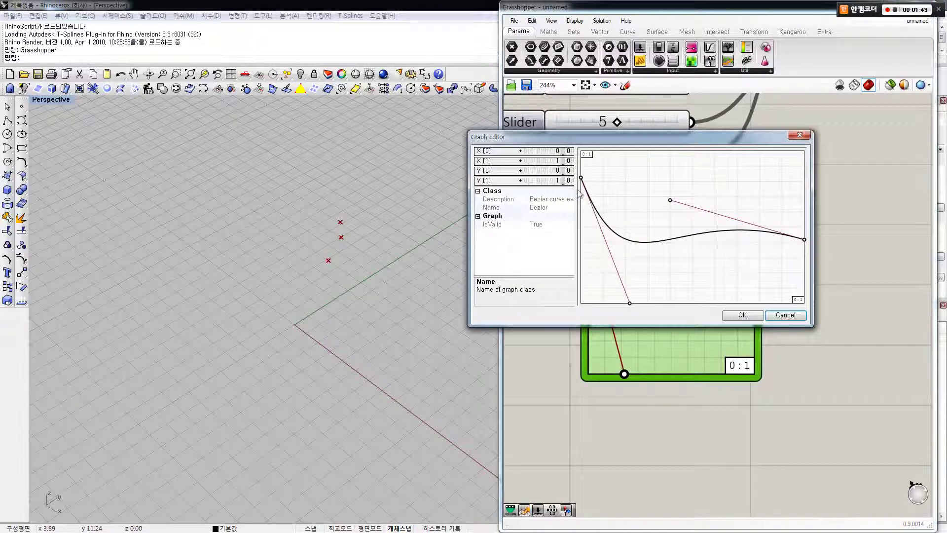
pyautogui.moveTo(578, 176); pyautogui.dragTo(578, 228)
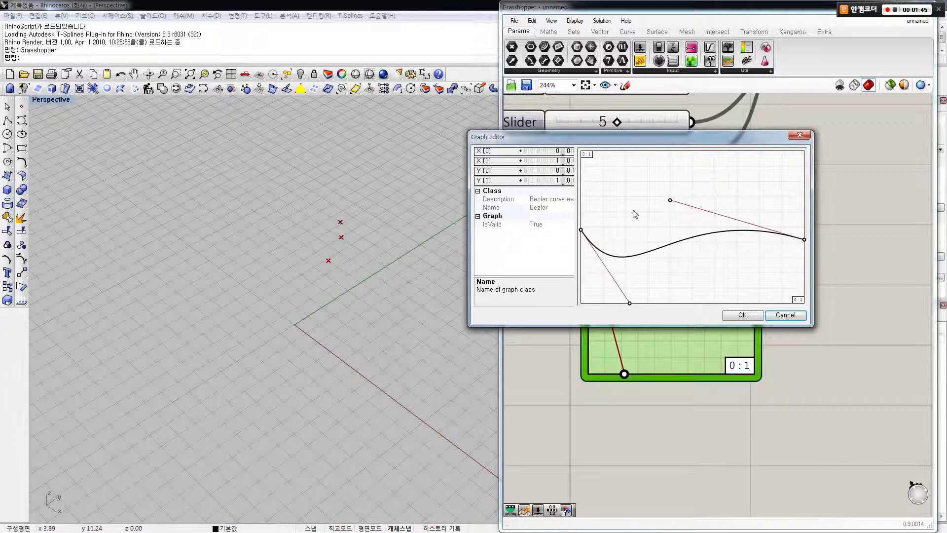
pyautogui.moveTo(666, 195); pyautogui.dragTo(698, 189)
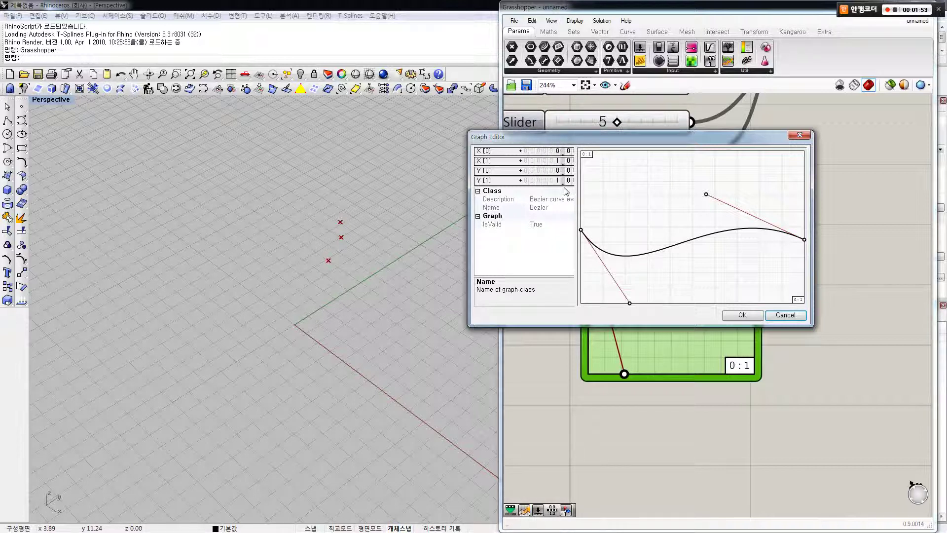
pyautogui.click(752, 317)
# Step: Delete the slider connected to the Point component's X input
pyautogui.scroll(-1, 780, 290)
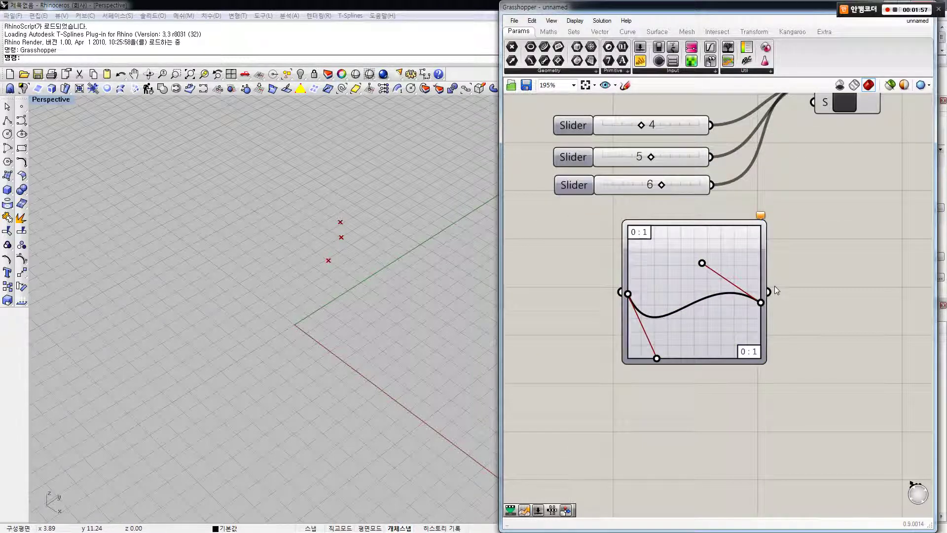
pyautogui.scroll(-4, 777, 290)
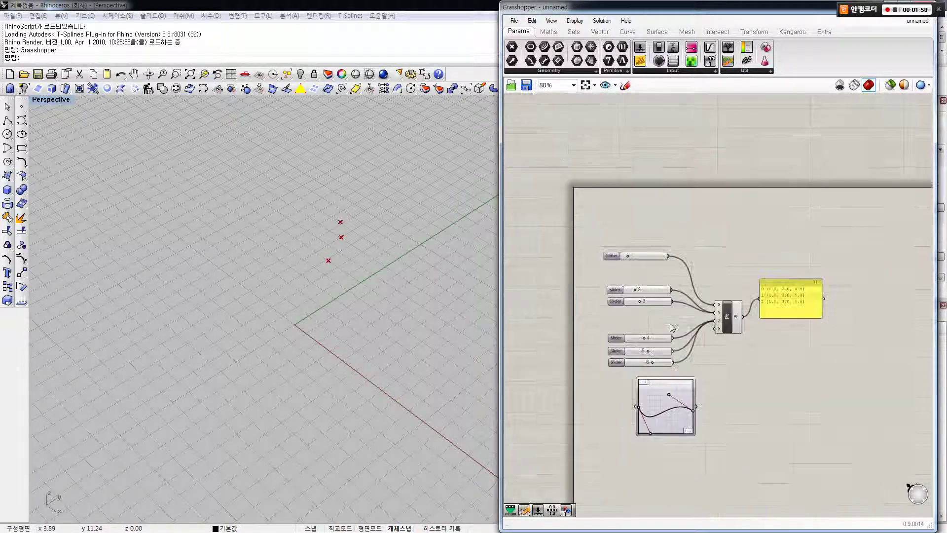
pyautogui.scroll(2, 643, 348)
pyautogui.click(659, 203)
pyautogui.press('Delete')
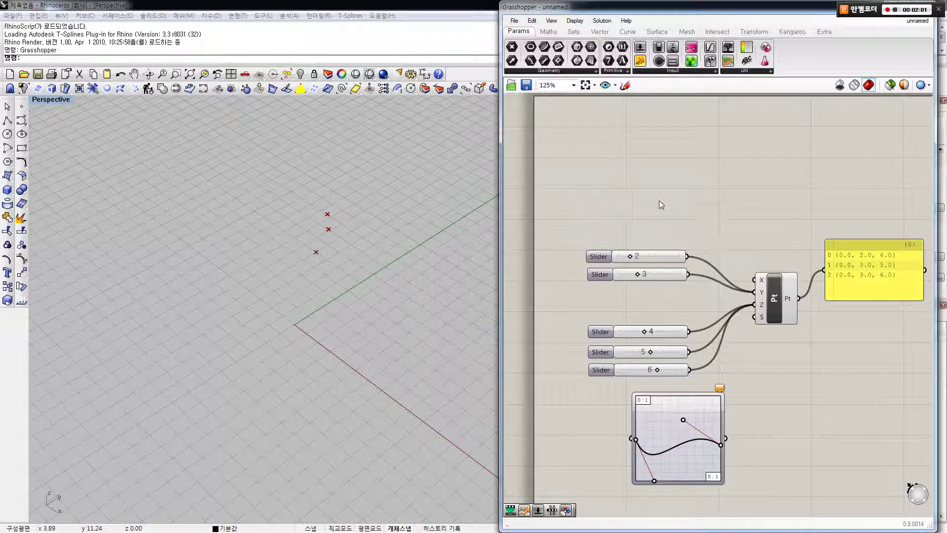
# Step: Move the Graph Mapper above the remaining sliders and connect its output to the Point component's X input
pyautogui.moveTo(671, 423); pyautogui.dragTo(647, 179)
pyautogui.scroll(1, 697, 226)
pyautogui.moveTo(713, 229); pyautogui.dragTo(692, 232, button='right')
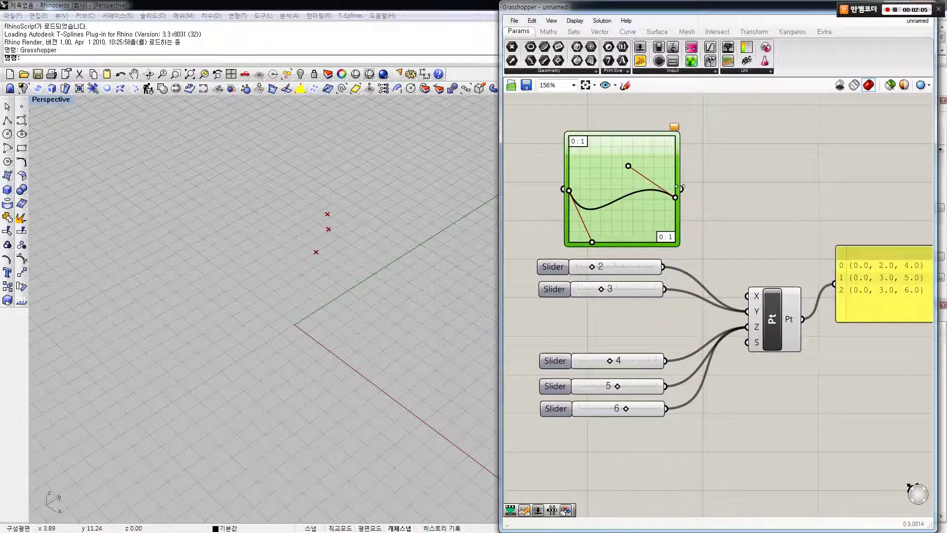
pyautogui.moveTo(680, 188); pyautogui.dragTo(747, 296)
pyautogui.click(743, 266)
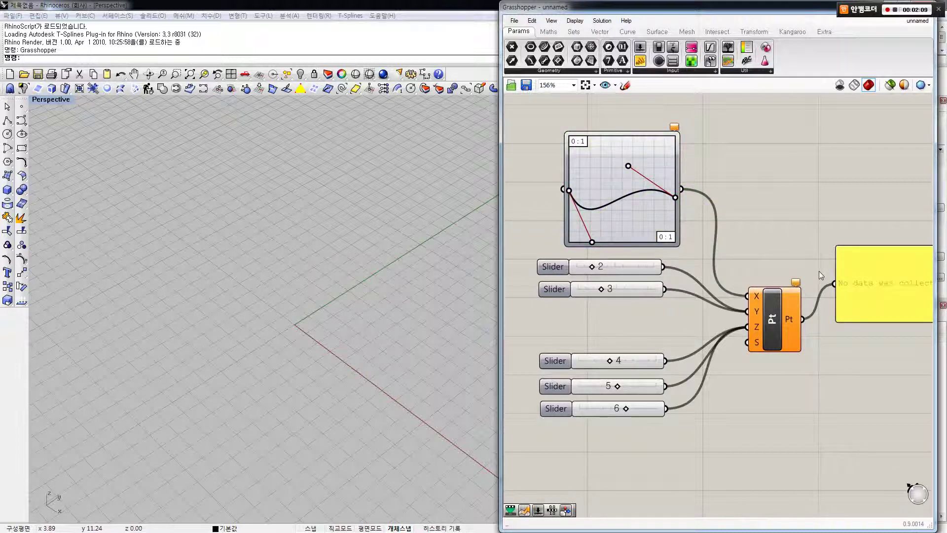
pyautogui.click(668, 211)
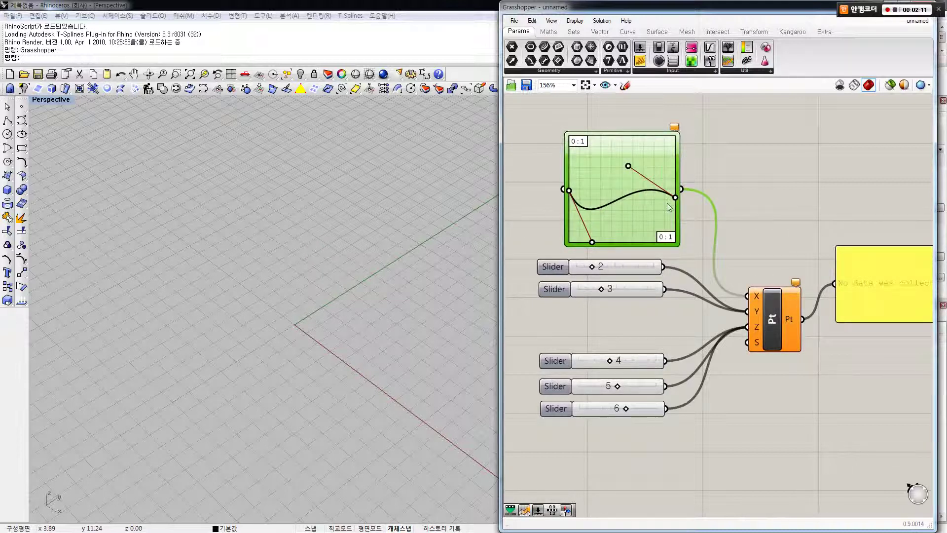
pyautogui.click(762, 164)
pyautogui.scroll(-2, 813, 258)
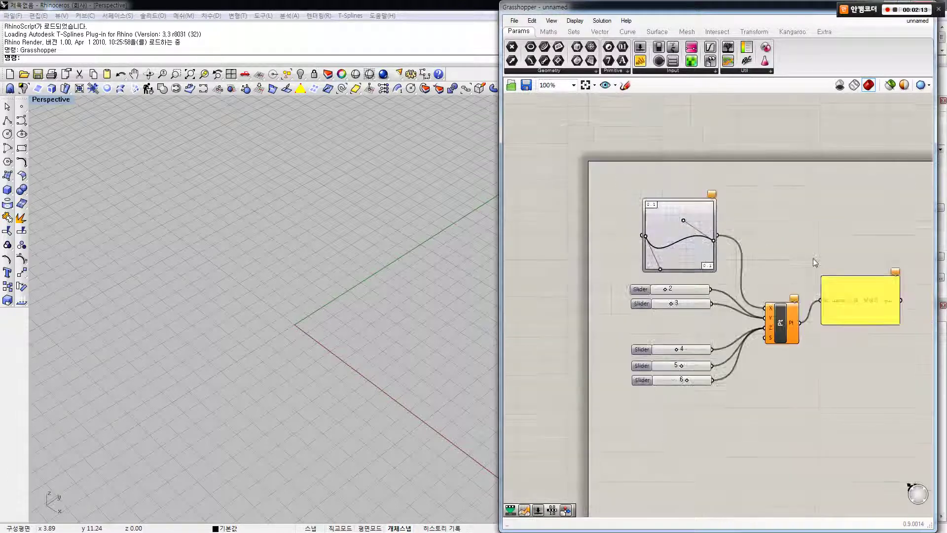
# Step: Copy the output panel to the right of the Graph Mapper and connect the Graph Mapper's output to the copy
pyautogui.click(847, 292)
pyautogui.keyDown('alt'); pyautogui.moveTo(840, 298); pyautogui.dragTo(780, 224); pyautogui.keyUp('alt')
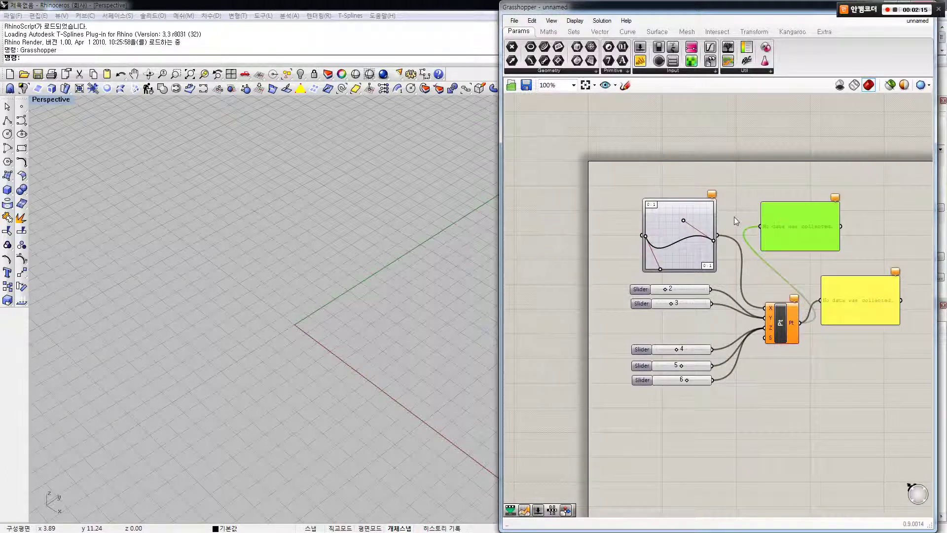
pyautogui.scroll(2, 733, 217)
pyautogui.moveTo(705, 240); pyautogui.dragTo(768, 239)
pyautogui.click(733, 219)
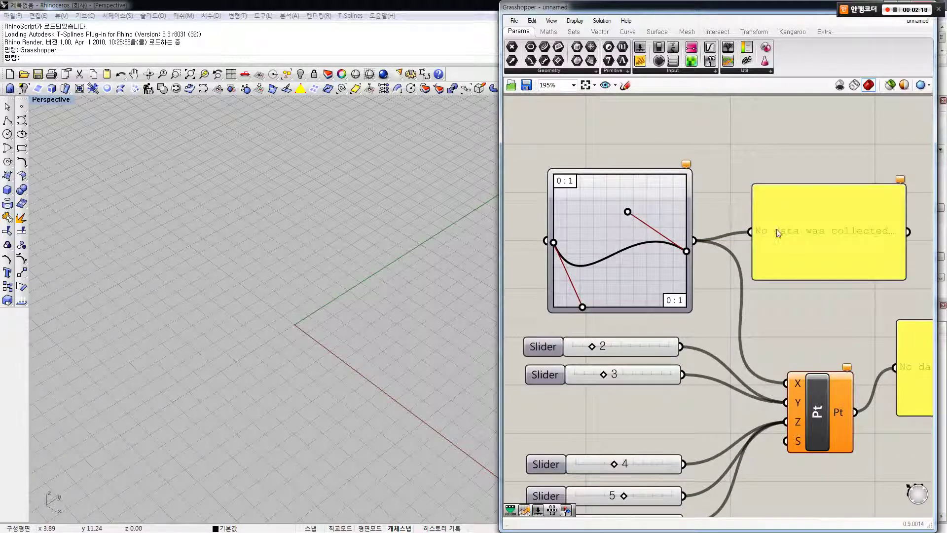
pyautogui.scroll(1, 826, 241)
pyautogui.moveTo(826, 241); pyautogui.dragTo(838, 235, button='right')
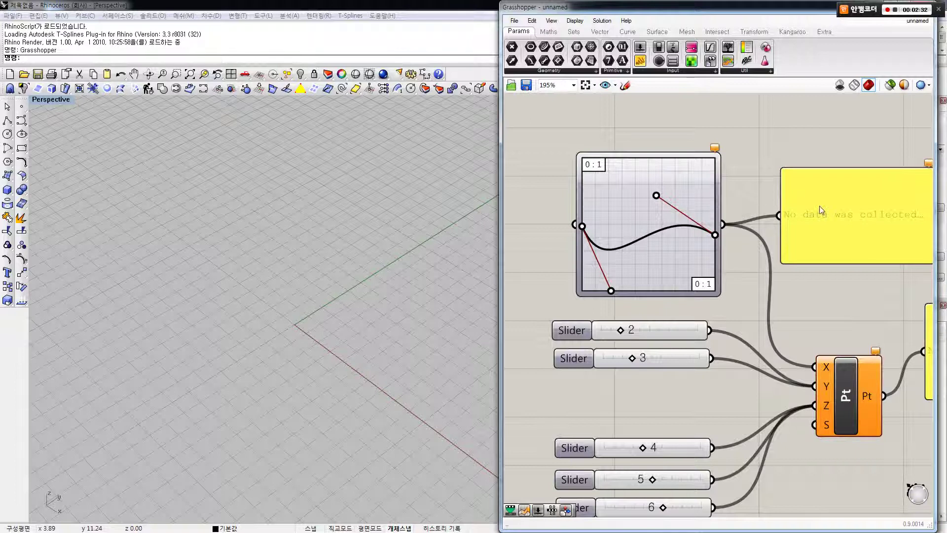
pyautogui.moveTo(680, 257); pyautogui.dragTo(701, 259, button='right')
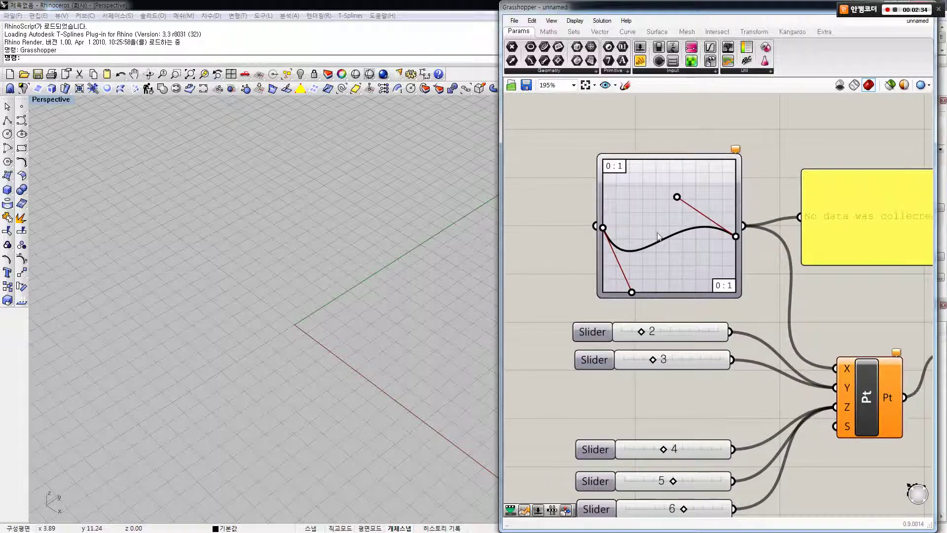
# Step: Reshape the Bezier graph by lowering its end point to about a quarter height and raising its start point to about two-thirds height
pyautogui.doubleClick(570, 235)
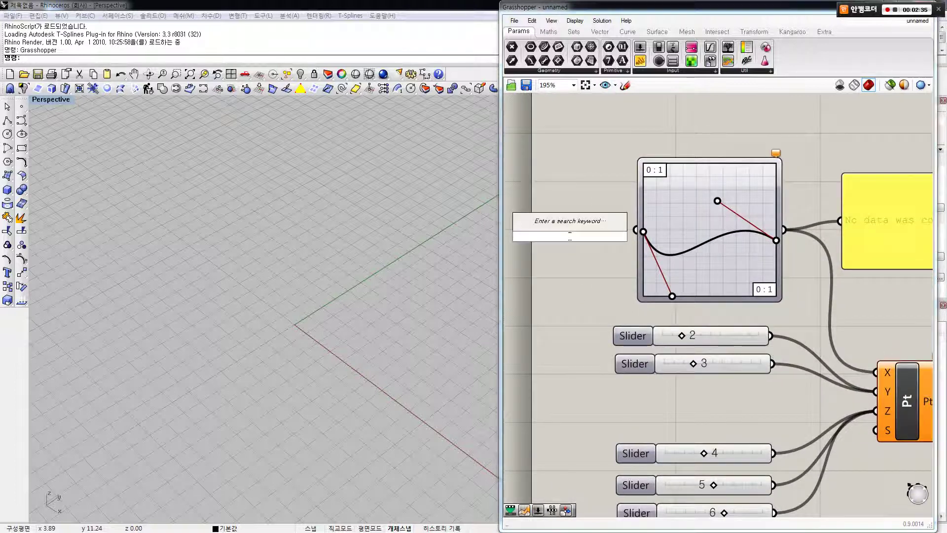
pyautogui.click(629, 274)
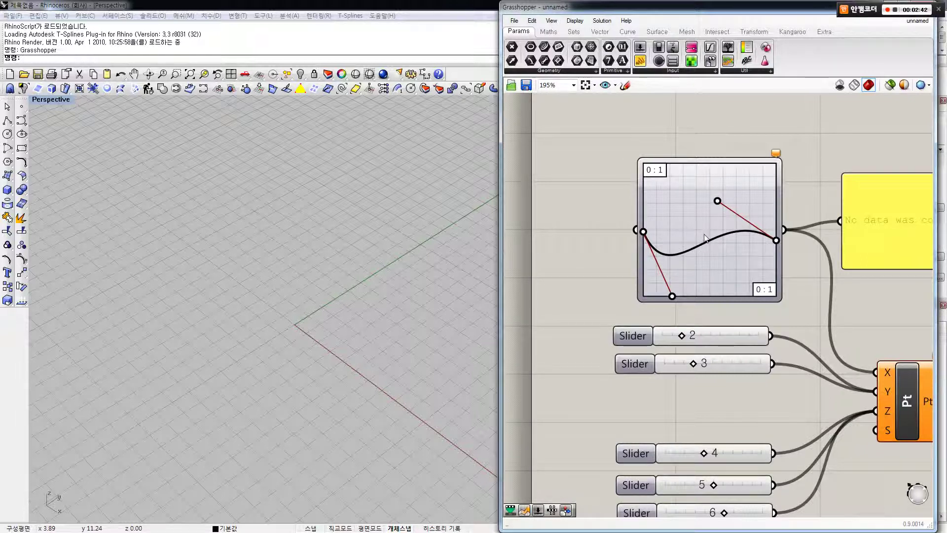
pyautogui.moveTo(774, 239); pyautogui.dragTo(776, 264)
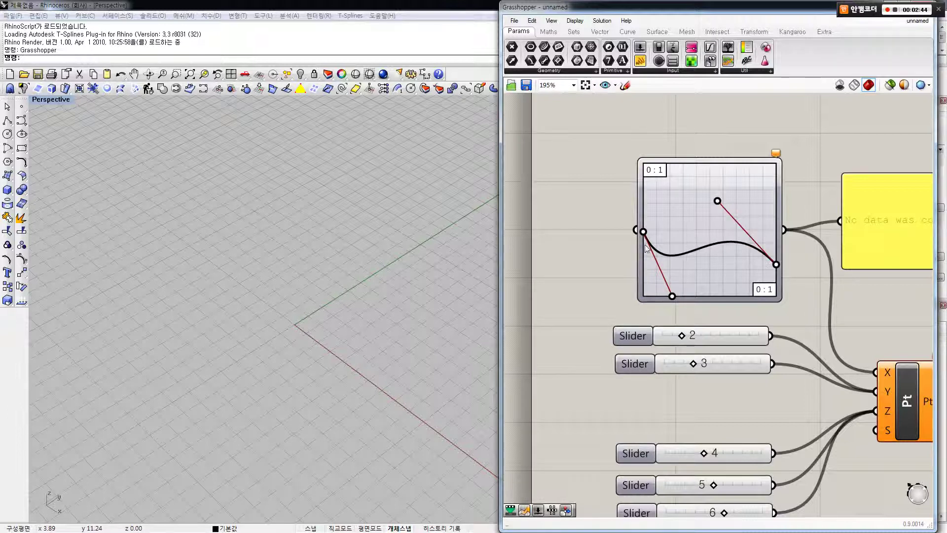
pyautogui.moveTo(643, 231); pyautogui.dragTo(643, 210)
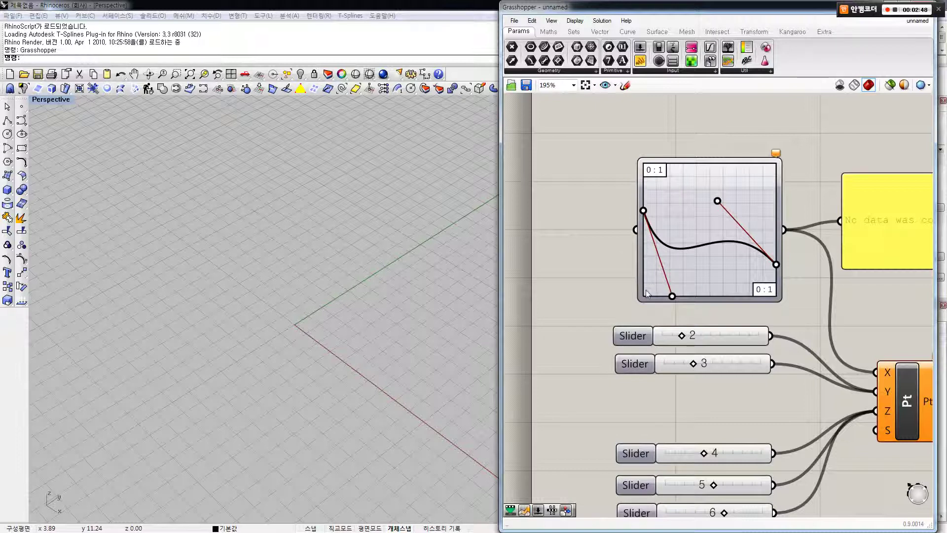
# Step: Add a Number Slider with value 0.5 and connect it to the Graph Mapper's input
pyautogui.doubleClick(561, 238)
pyautogui.write('0.5')
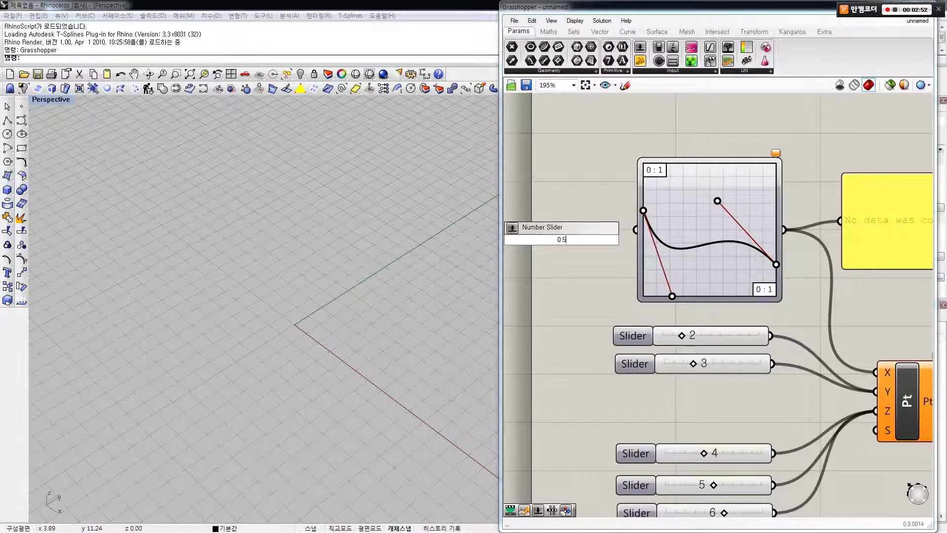
pyautogui.press('Return')
pyautogui.moveTo(578, 254); pyautogui.dragTo(609, 260, button='right')
pyautogui.moveTo(625, 242); pyautogui.dragTo(668, 236)
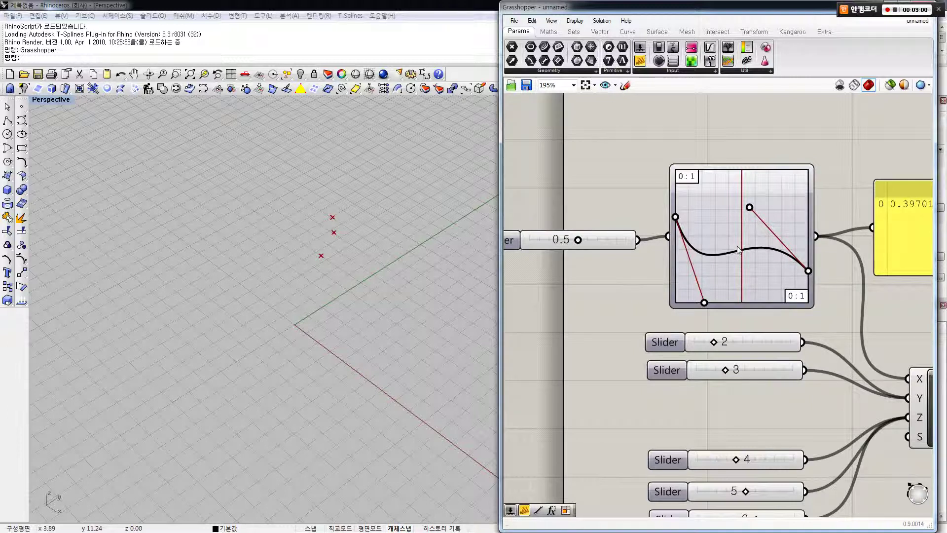
pyautogui.moveTo(793, 250); pyautogui.dragTo(736, 250, button='right')
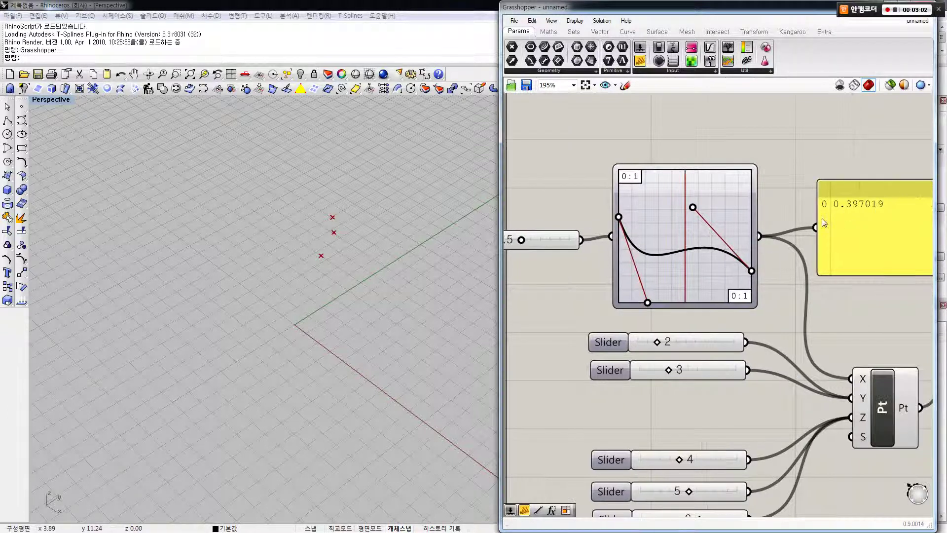
pyautogui.moveTo(787, 234); pyautogui.dragTo(802, 235, button='right')
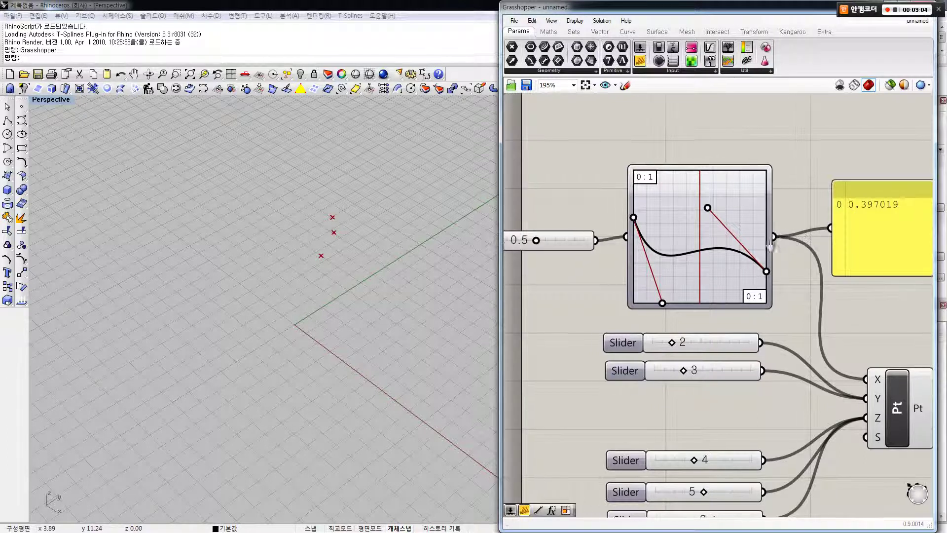
# Step: Set the Graph Mapper's input slider to 1.0 and raise the Bezier curve's end point to the graph's upper corner
pyautogui.moveTo(536, 239); pyautogui.dragTo(585, 240)
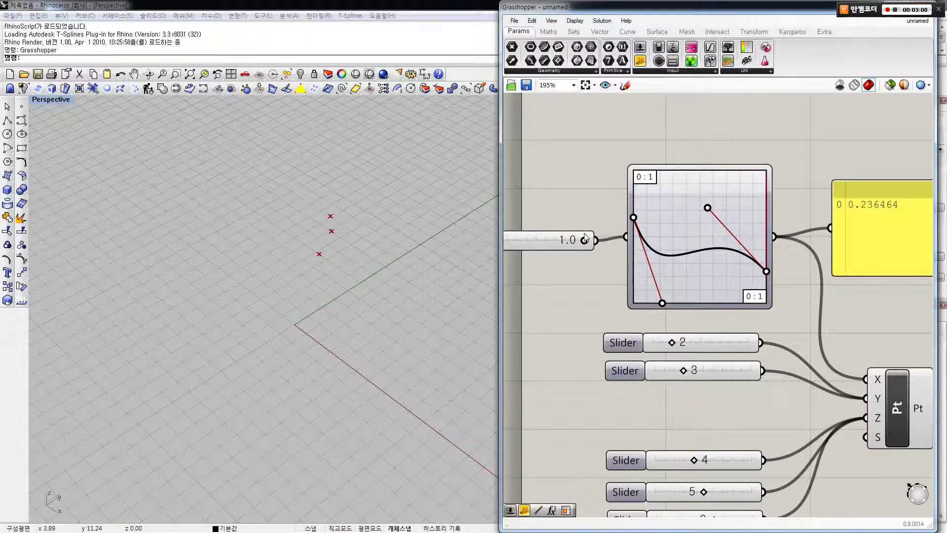
pyautogui.moveTo(739, 269); pyautogui.dragTo(761, 272, button='right')
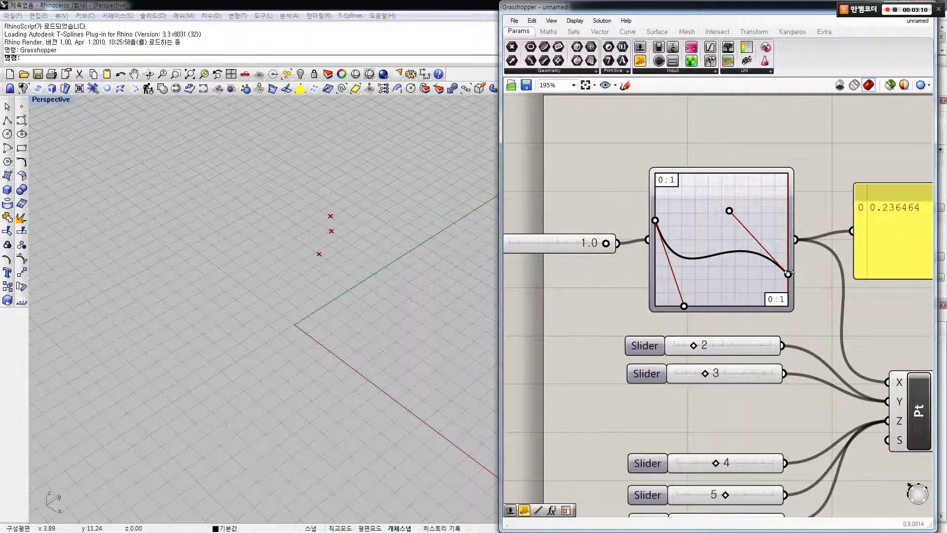
pyautogui.moveTo(783, 274); pyautogui.dragTo(784, 173)
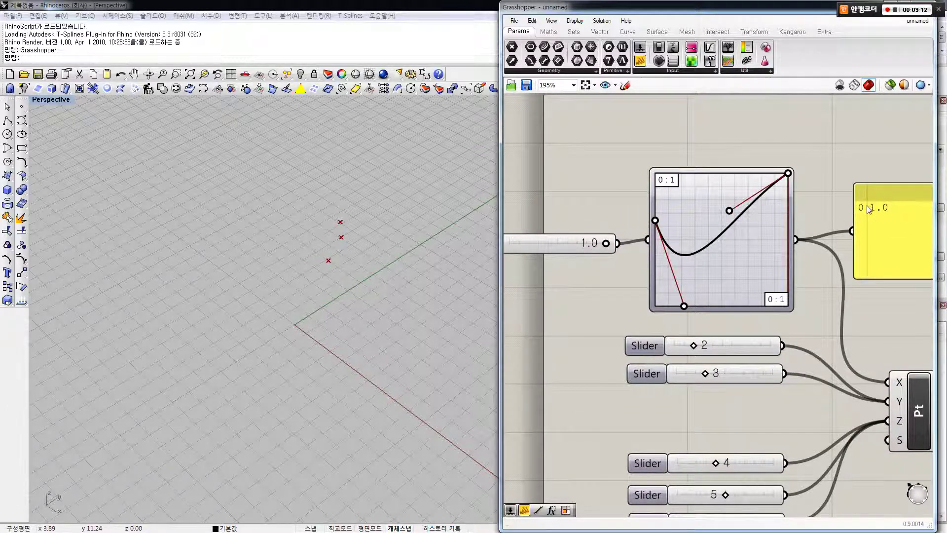
pyautogui.moveTo(768, 240); pyautogui.dragTo(789, 230, button='right')
pyautogui.moveTo(627, 238); pyautogui.dragTo(655, 238, button='right')
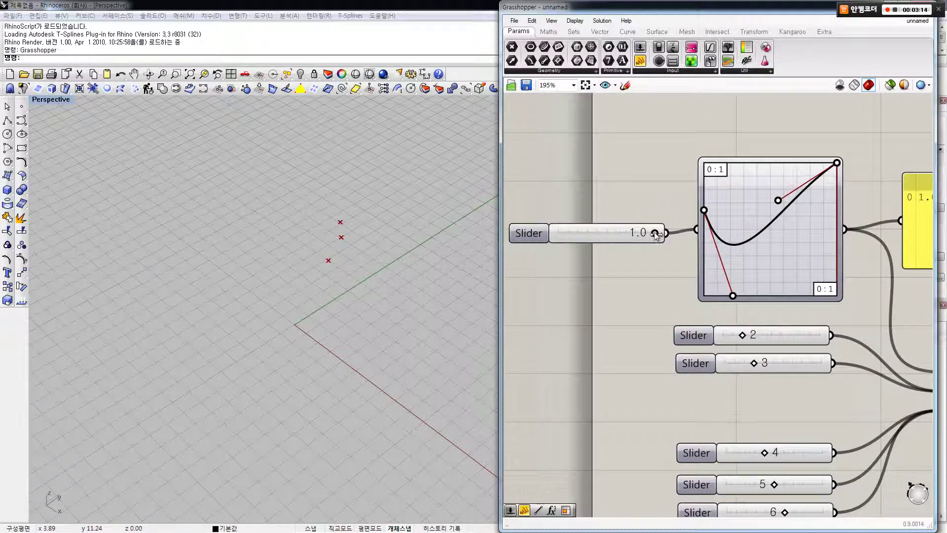
# Step: Set the Graph Mapper's input slider to 0.6 and its accuracy to three decimal digits
pyautogui.moveTo(654, 232); pyautogui.dragTo(610, 231)
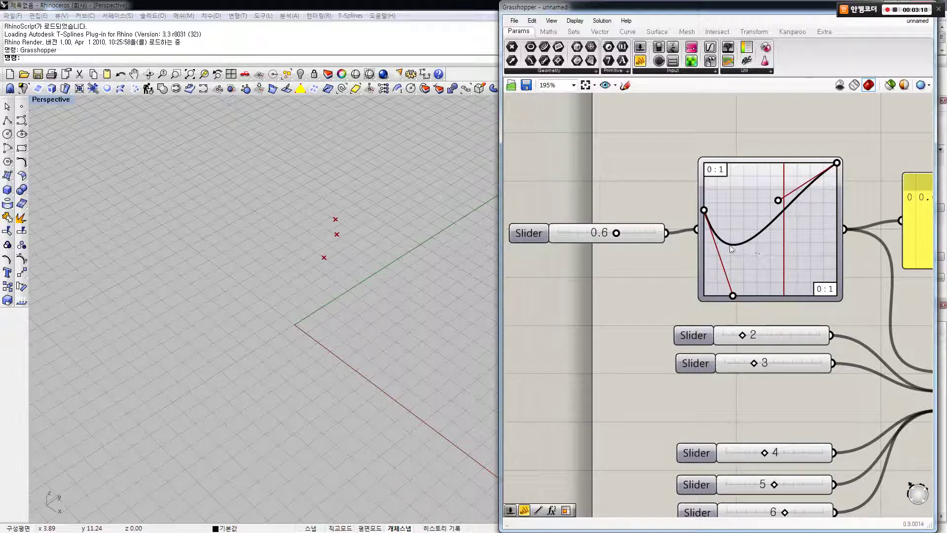
pyautogui.click(529, 237)
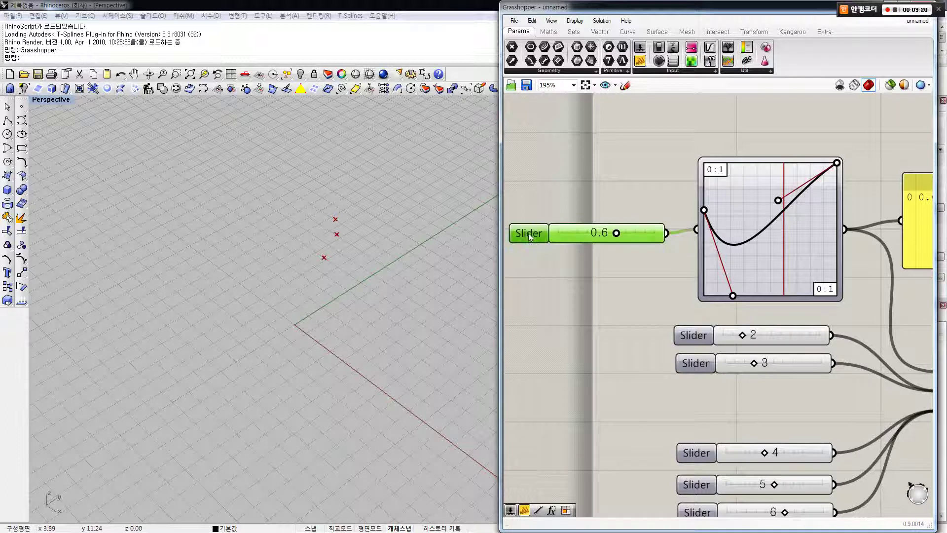
pyautogui.doubleClick(529, 236)
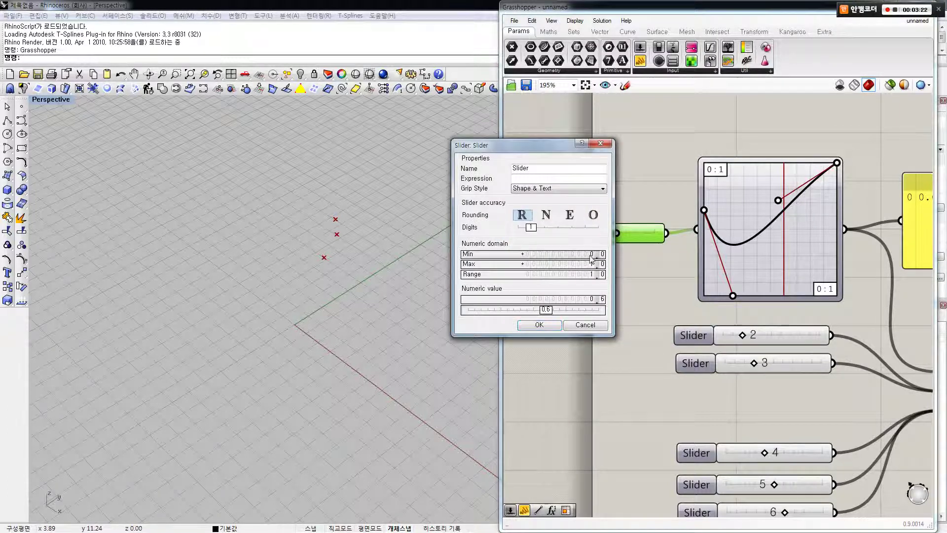
pyautogui.moveTo(531, 227); pyautogui.dragTo(557, 227)
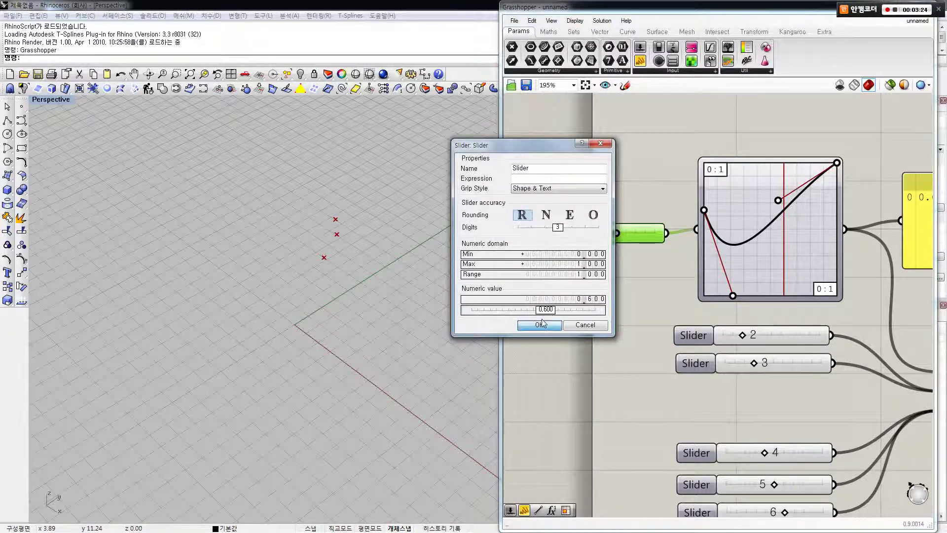
pyautogui.click(539, 325)
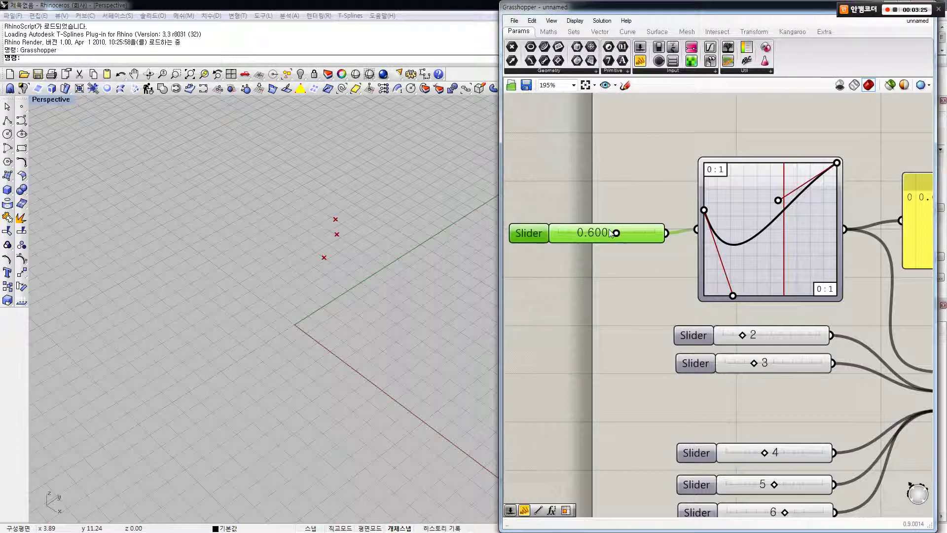
# Step: Set the input slider to 0.426 and connect two copies of it, set to 0.740 and 0.849, to the Graph Mapper's input
pyautogui.moveTo(612, 233); pyautogui.dragTo(584, 234)
pyautogui.moveTo(563, 234)
pyautogui.mouseDown()
pyautogui.moveTo(629, 233)
pyautogui.moveTo(544, 239)
pyautogui.moveTo(598, 234)
pyautogui.moveTo(588, 206)
pyautogui.moveTo(590, 228)
pyautogui.moveTo(657, 230)
pyautogui.mouseUp()
pyautogui.scroll(-2, 599, 235)
pyautogui.moveTo(577, 229); pyautogui.dragTo(658, 230)
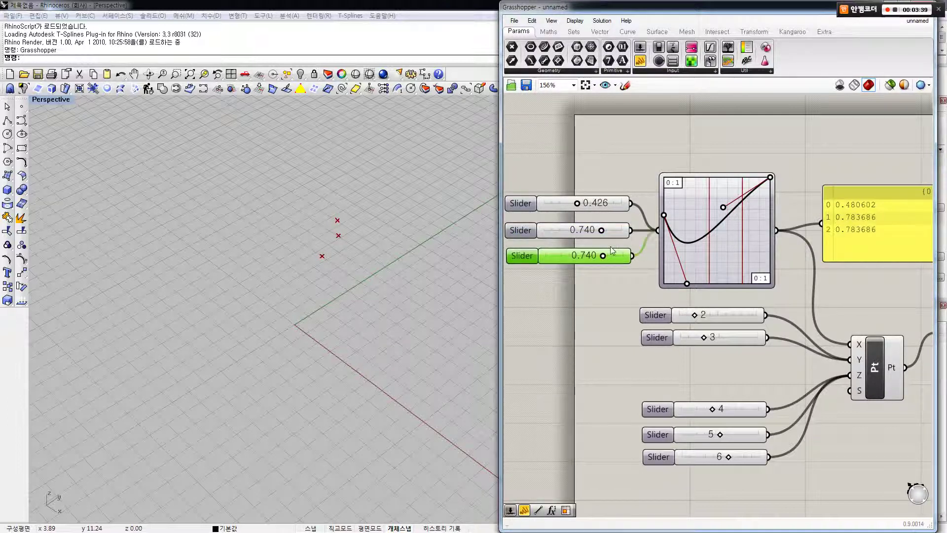
pyautogui.moveTo(601, 255); pyautogui.dragTo(611, 255)
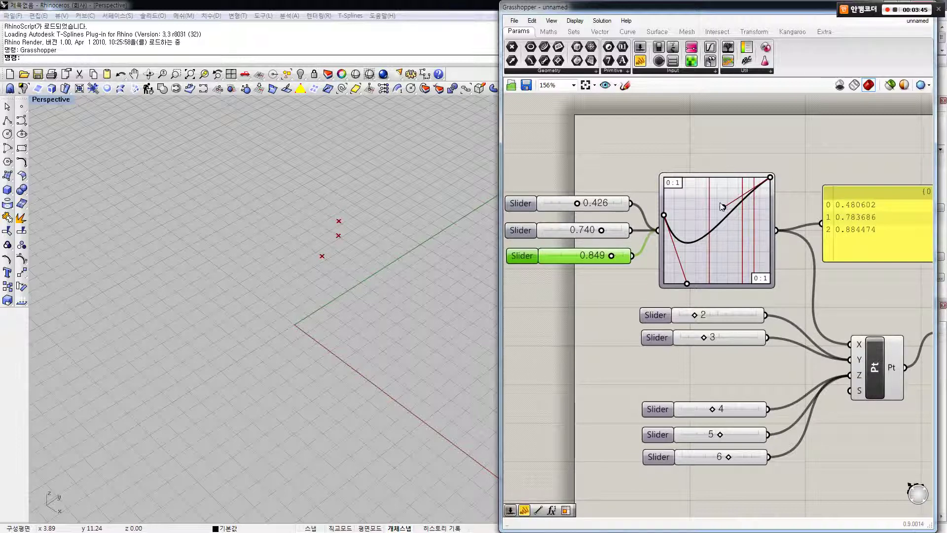
# Step: Lower the end point's control handle to bend the Bezier curve into a U shape, and delete the three sliders feeding the Graph Mapper
pyautogui.moveTo(720, 206); pyautogui.dragTo(715, 251)
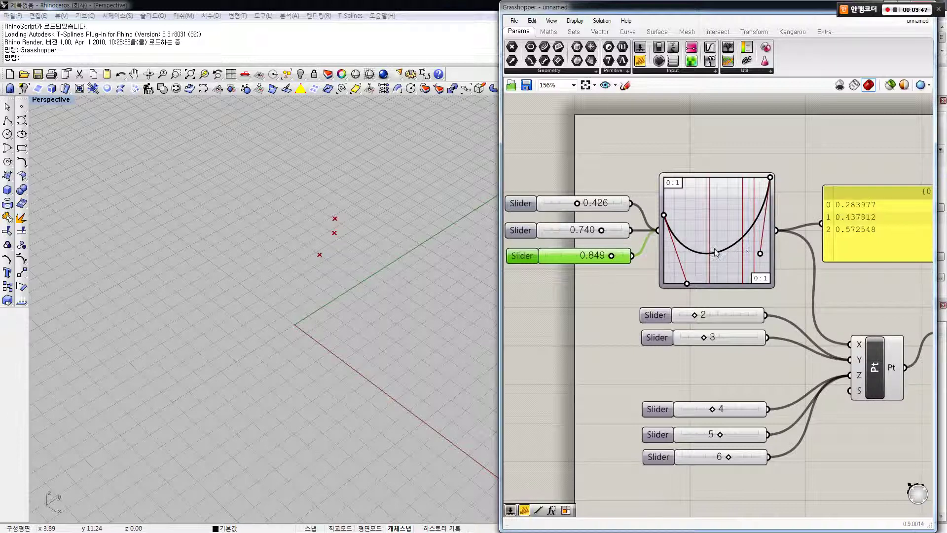
pyautogui.moveTo(641, 200); pyautogui.dragTo(571, 273)
pyautogui.press('Delete')
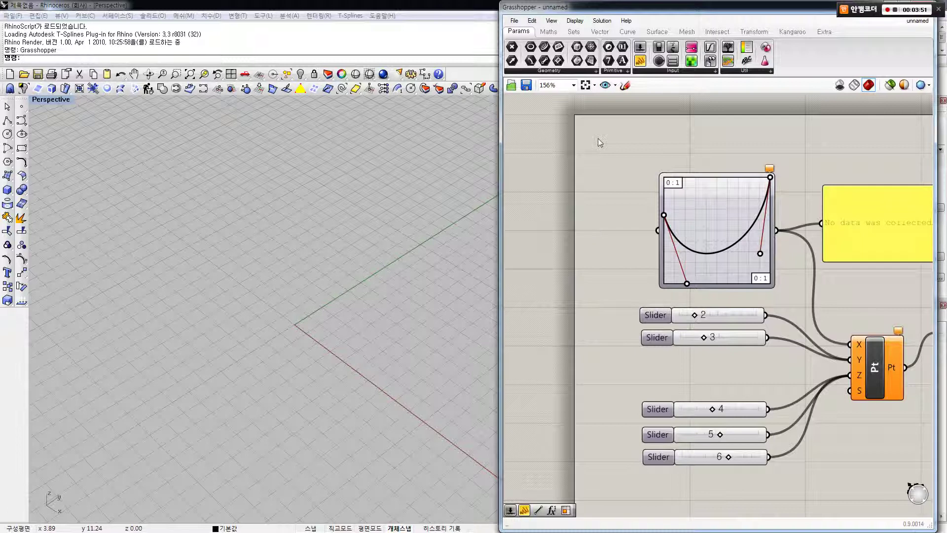
# Step: Find the Range component and place it to the left of the Graph Mapper
pyautogui.click(573, 31)
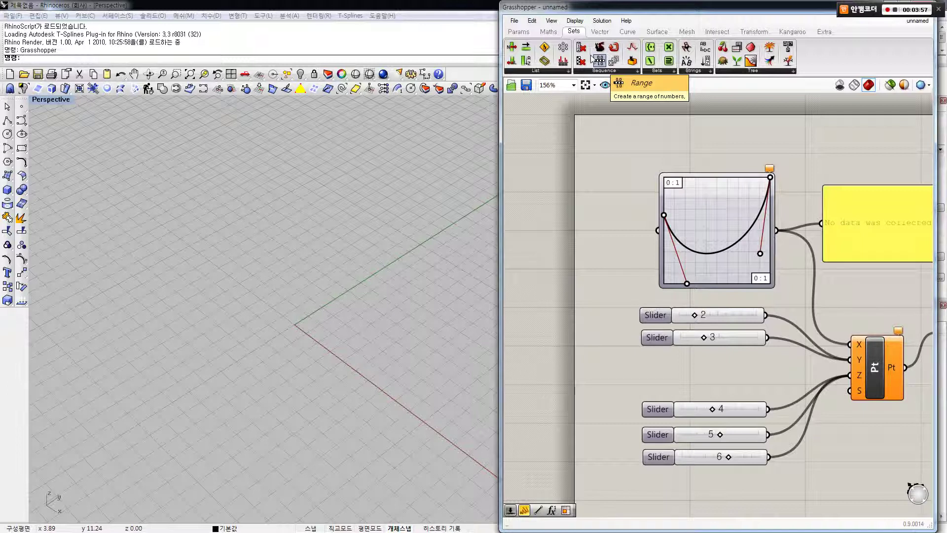
pyautogui.click(548, 31)
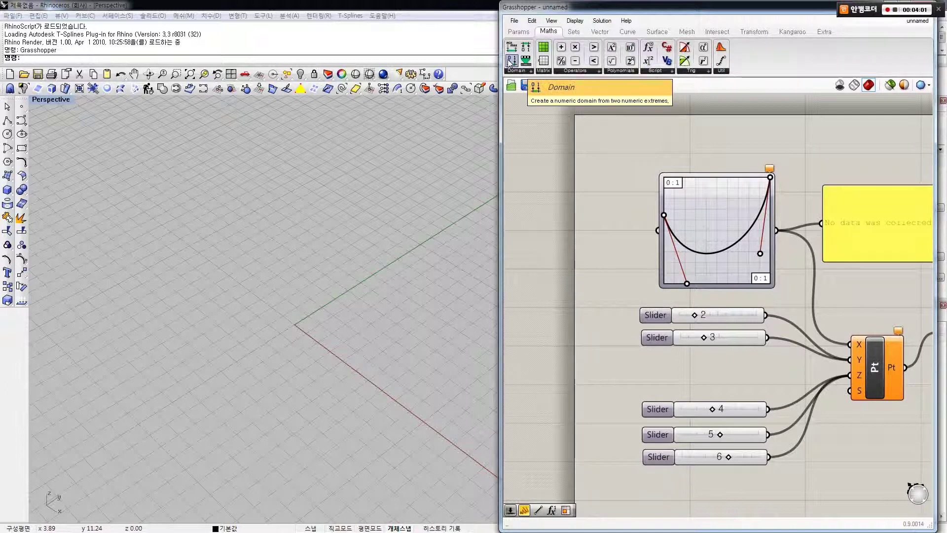
pyautogui.click(577, 31)
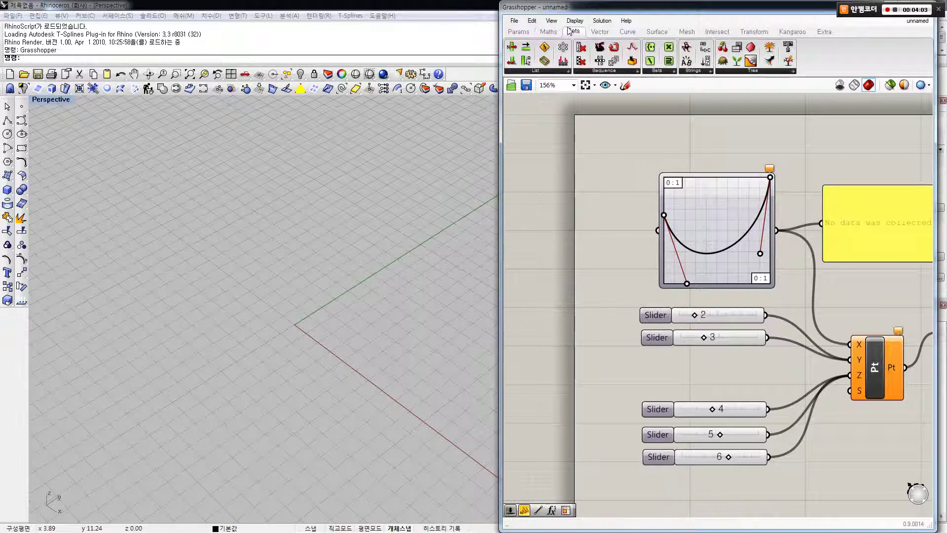
pyautogui.click(548, 32)
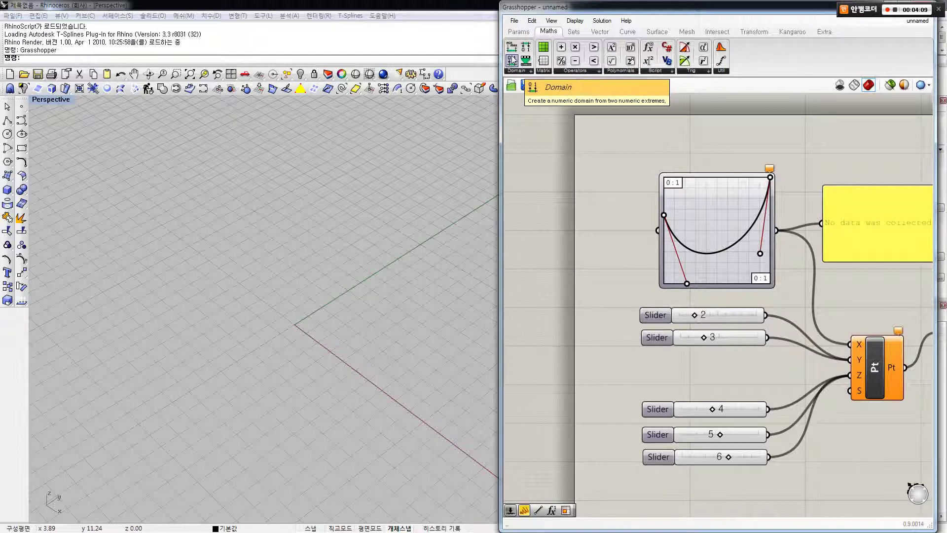
pyautogui.click(572, 32)
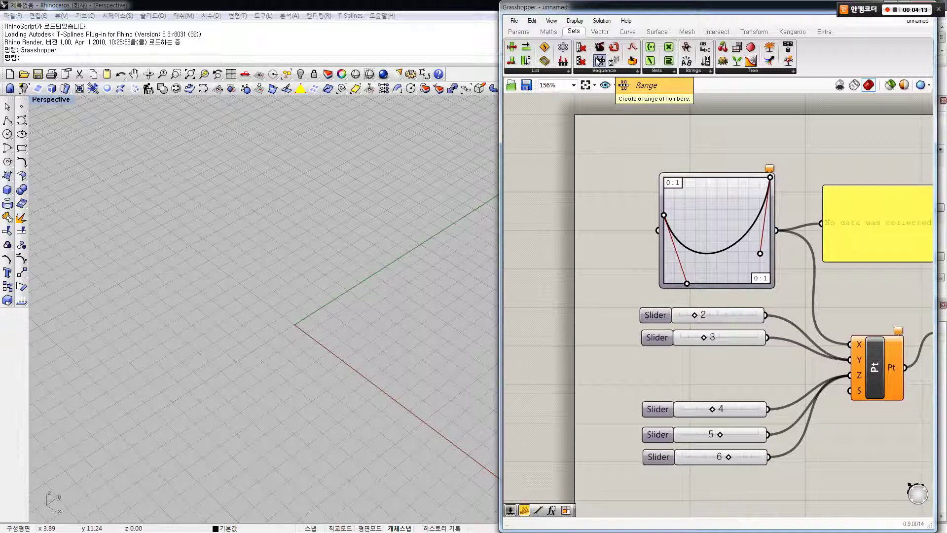
pyautogui.moveTo(599, 60); pyautogui.dragTo(599, 207)
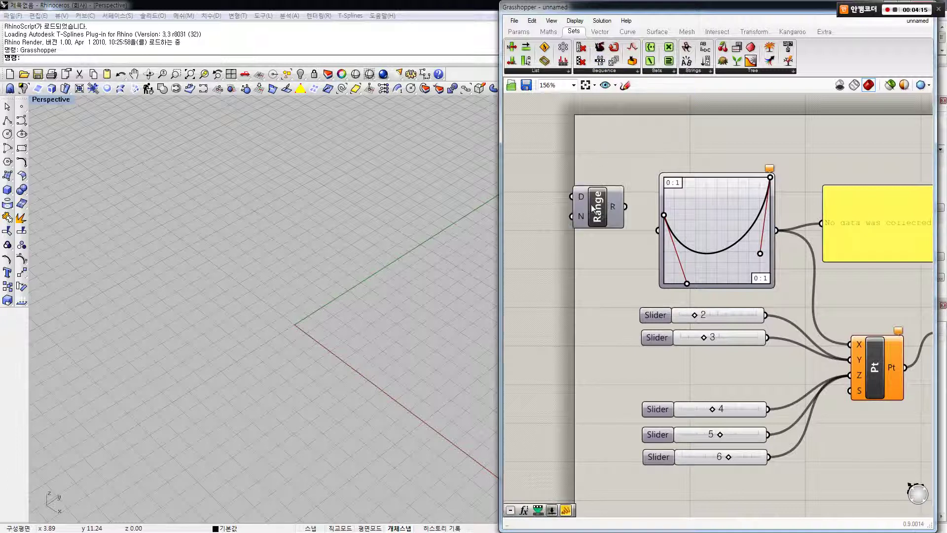
# Step: Check the Range component's Domain and Steps inputs, and move the component above and left of the Graph Mapper
pyautogui.scroll(3, 608, 211)
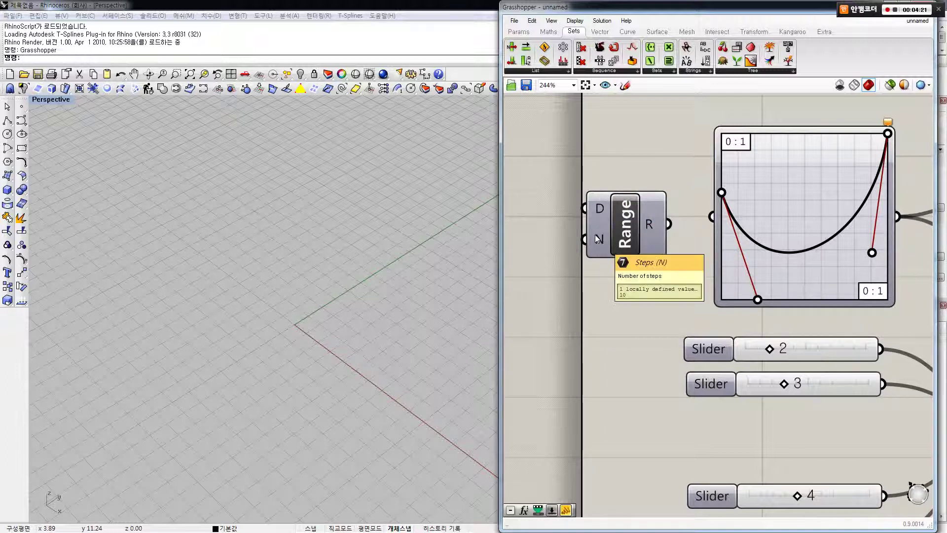
pyautogui.moveTo(595, 237)
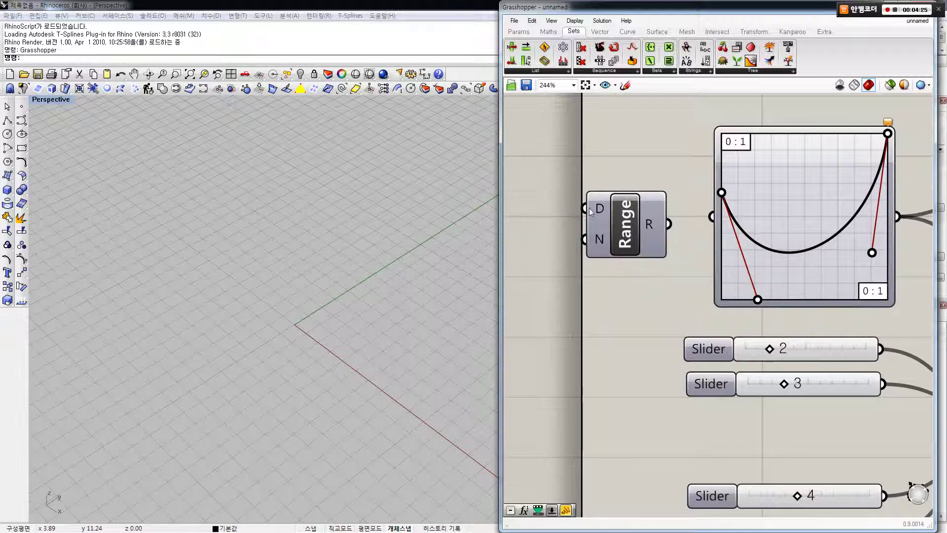
pyautogui.moveTo(592, 210)
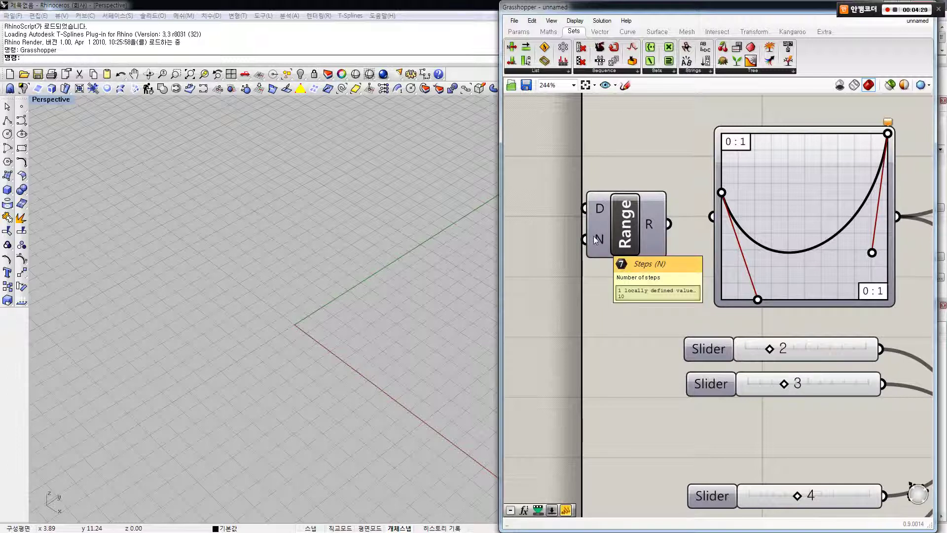
pyautogui.scroll(-5, 593, 235)
pyautogui.moveTo(612, 234); pyautogui.dragTo(625, 171)
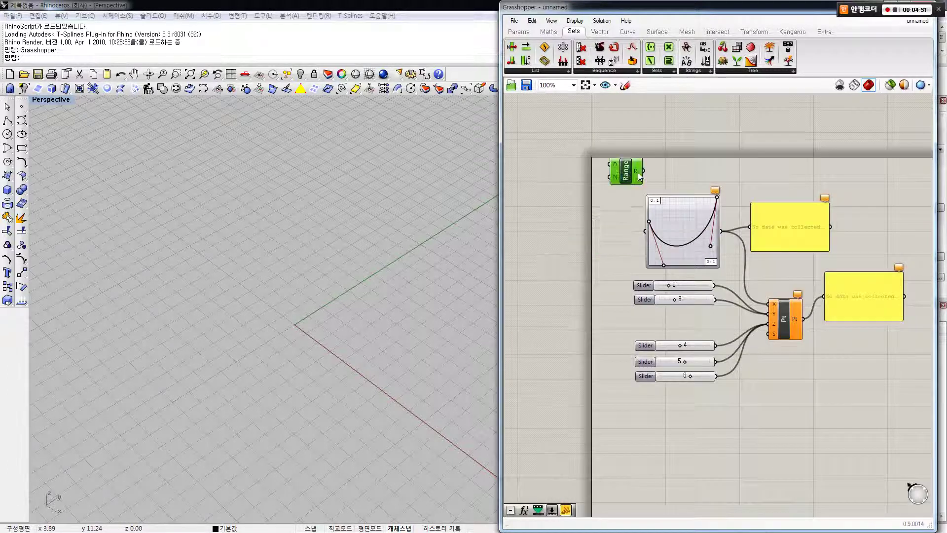
# Step: Add a panel above the Graph Mapper, connect the Range output to it, and read its list through to the last value
pyautogui.moveTo(763, 215); pyautogui.dragTo(643, 171)
pyautogui.click(689, 149)
pyautogui.scroll(1, 720, 153)
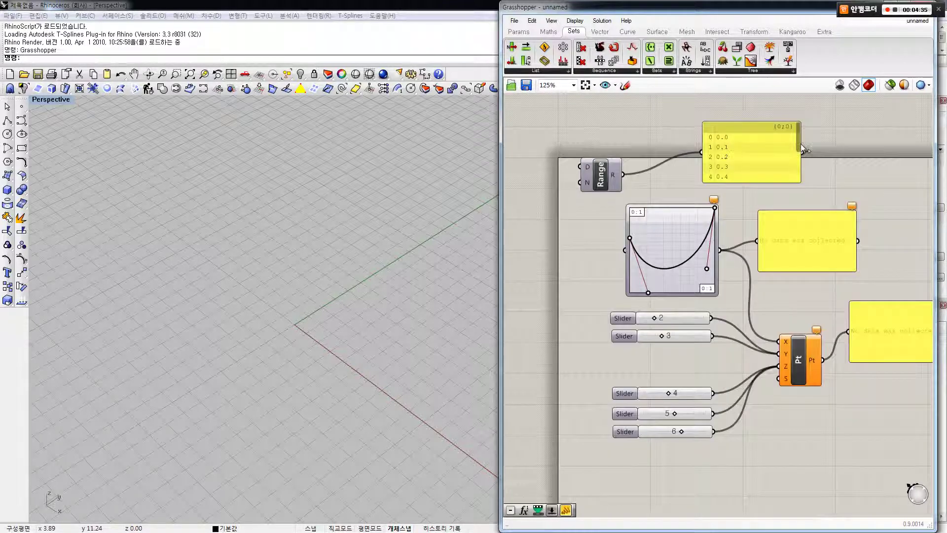
pyautogui.moveTo(798, 141); pyautogui.dragTo(810, 169)
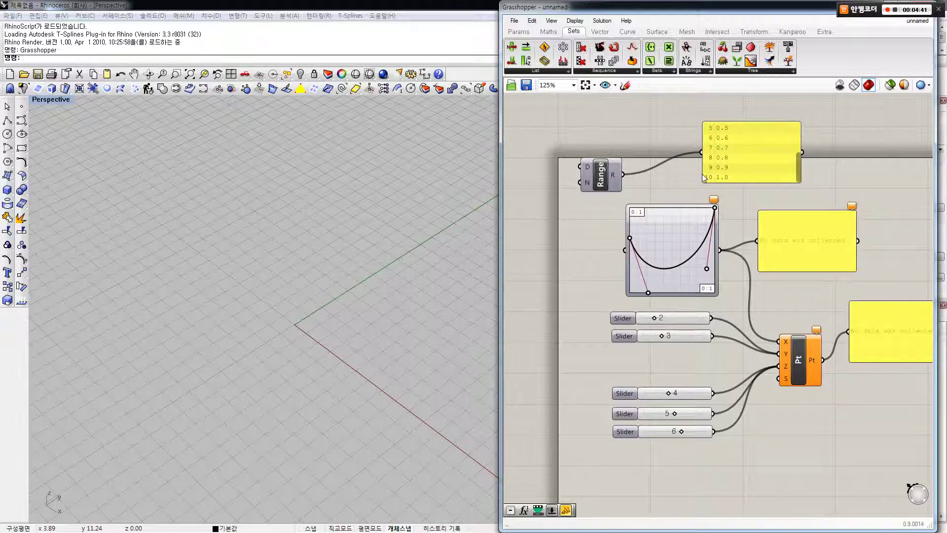
# Step: Move the Range component left of the Graph Mapper, connect its output to the mapper's input, and check the remapped value list
pyautogui.moveTo(615, 177); pyautogui.dragTo(590, 259)
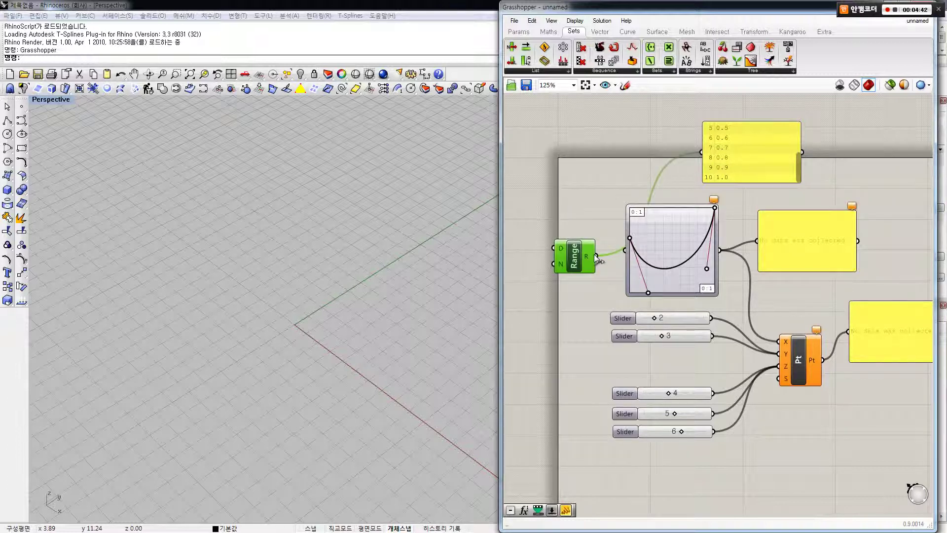
pyautogui.click(614, 248)
pyautogui.scroll(3, 646, 241)
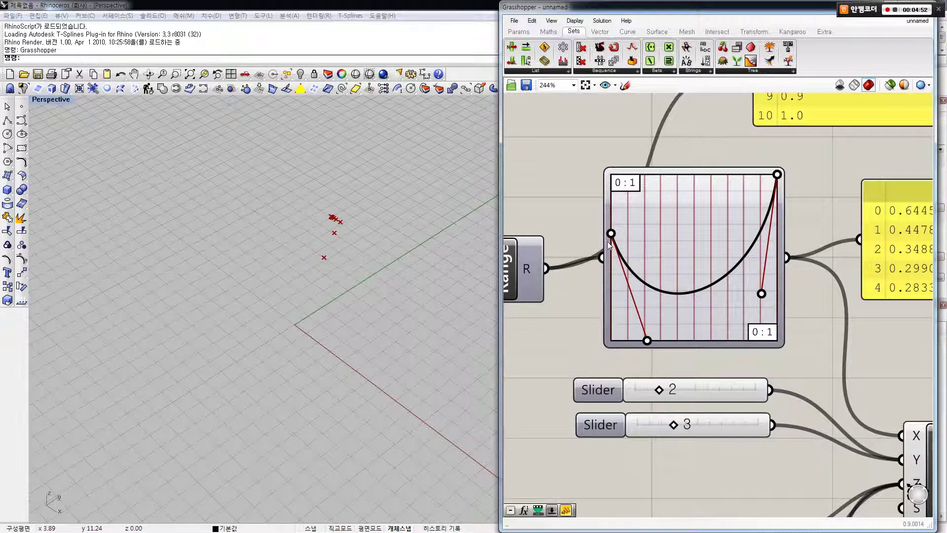
pyautogui.scroll(-1, 617, 252)
pyautogui.moveTo(755, 249); pyautogui.dragTo(727, 238, button='right')
pyautogui.moveTo(908, 220); pyautogui.dragTo(822, 184, button='right')
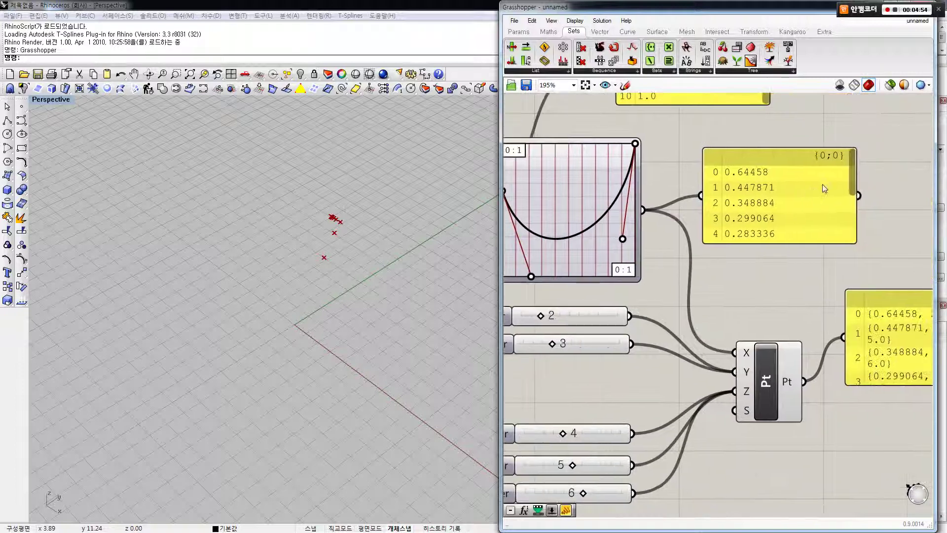
pyautogui.scroll(-2, 847, 232)
pyautogui.scroll(-3, 750, 230)
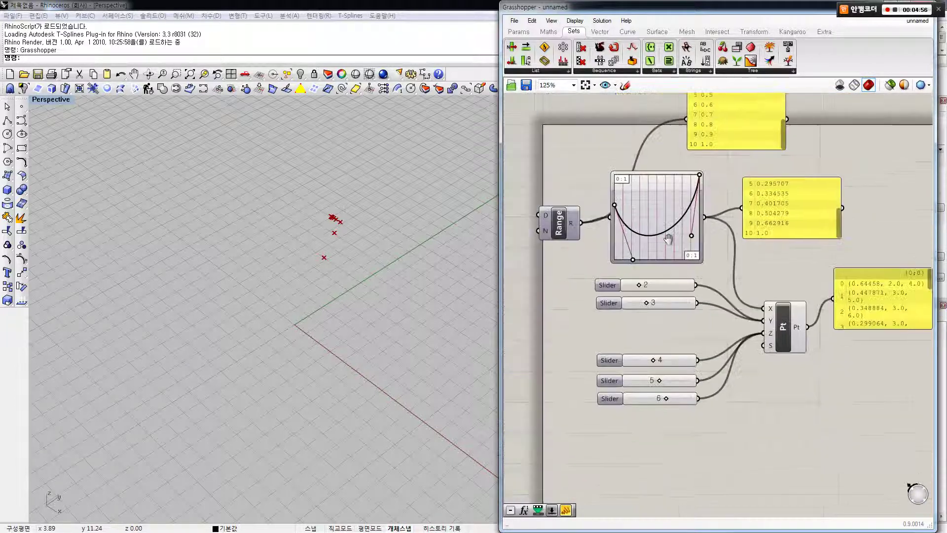
# Step: Set the Range component's number of steps to 50
pyautogui.moveTo(667, 239); pyautogui.dragTo(719, 232, button='right')
pyautogui.rightClick(593, 225)
pyautogui.moveTo(655, 328)
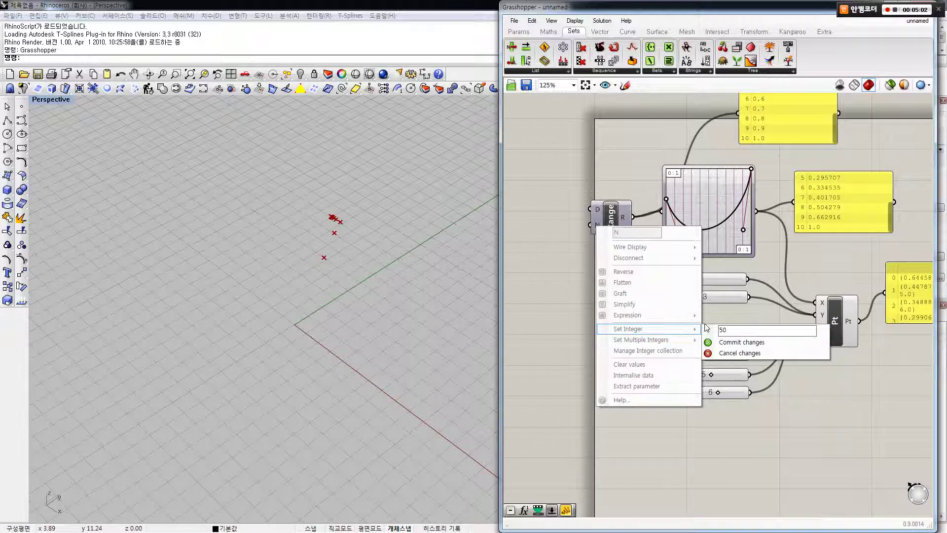
pyautogui.click(721, 342)
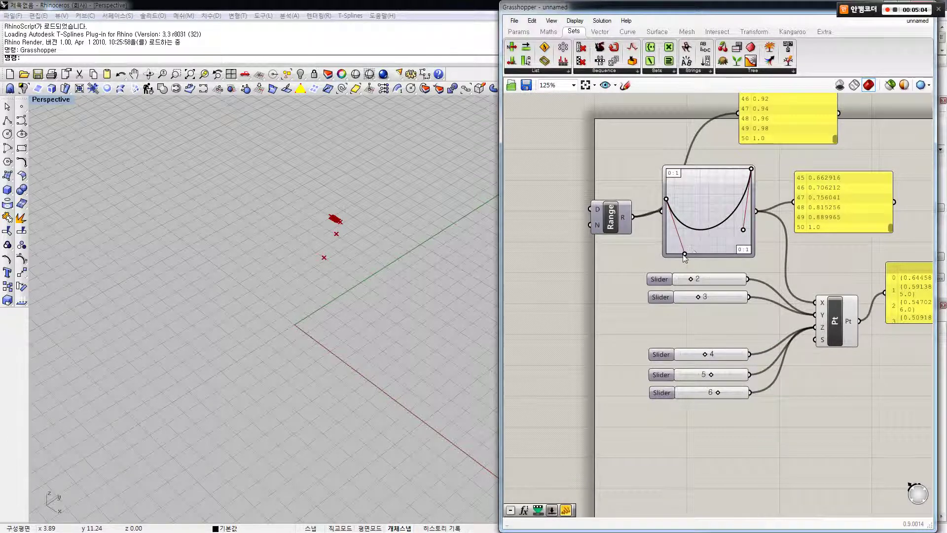
# Step: Set the Range component's number of steps to 20
pyautogui.scroll(5, 688, 232)
pyautogui.scroll(-3, 667, 245)
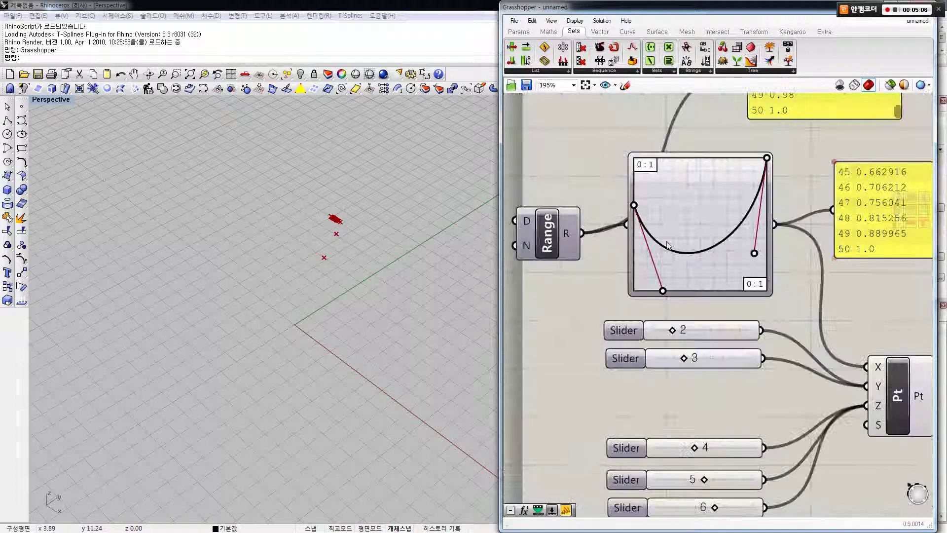
pyautogui.moveTo(666, 245); pyautogui.dragTo(708, 255, button='right')
pyautogui.rightClick(566, 255)
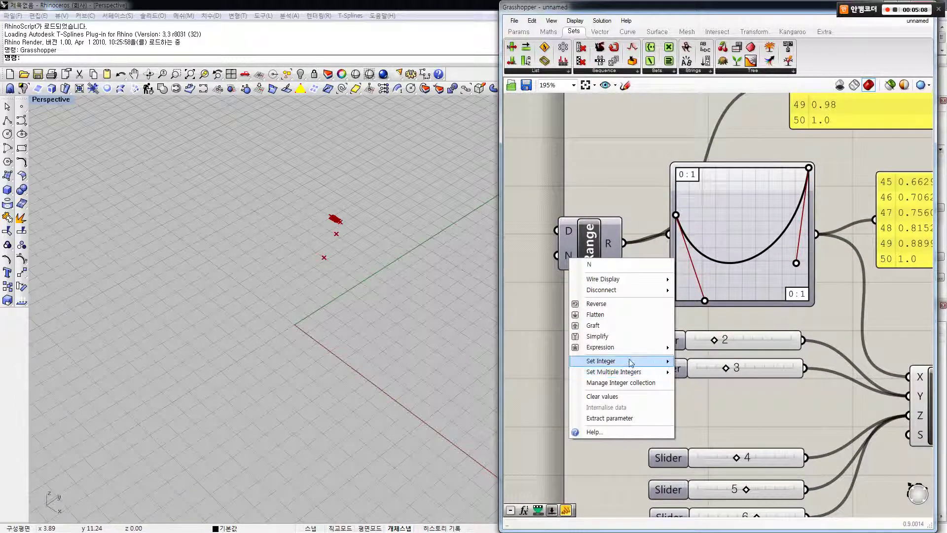
pyautogui.moveTo(632, 363)
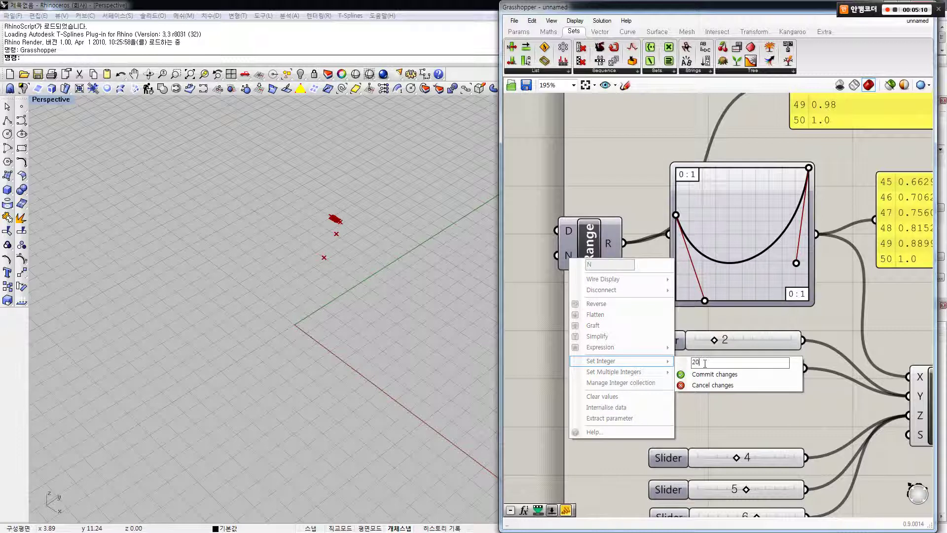
pyautogui.press('Return')
# Step: Set the Range component's number of steps to 11 and inspect the sample lines across the Graph Mapper's curve
pyautogui.rightClick(570, 261)
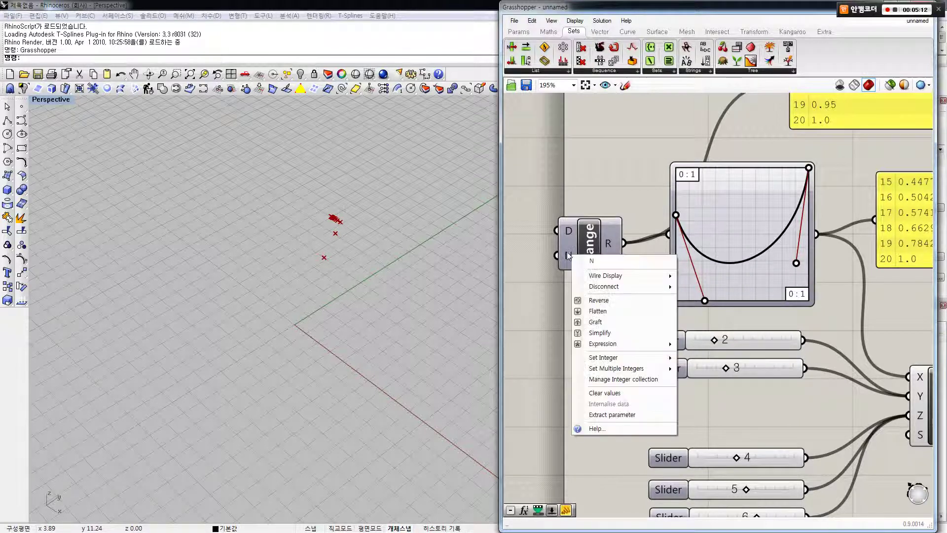
pyautogui.moveTo(646, 357)
pyautogui.write('11')
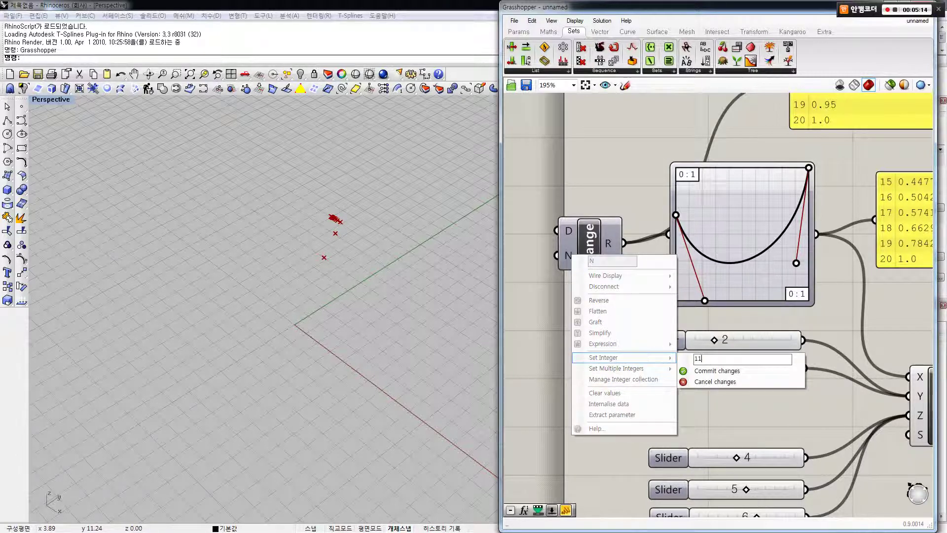
pyautogui.press('Return')
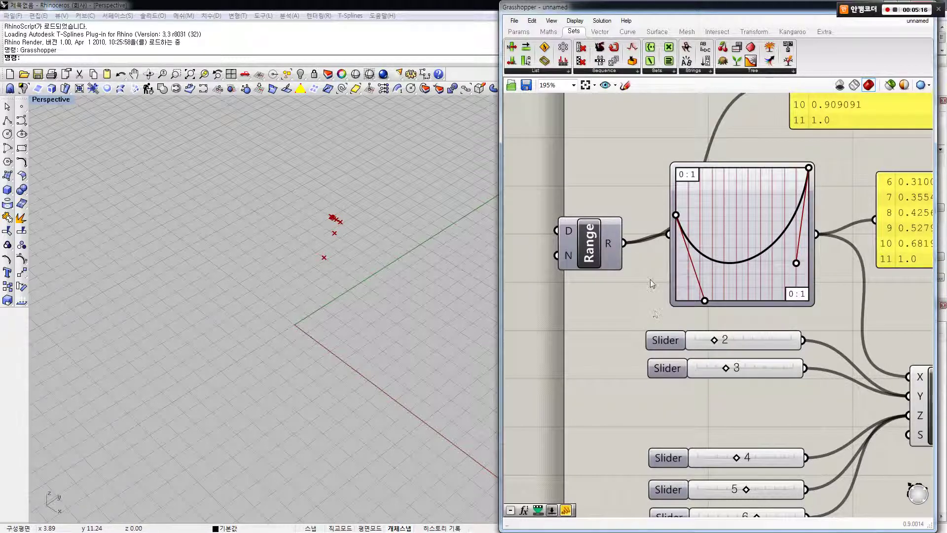
pyautogui.moveTo(763, 222); pyautogui.dragTo(747, 232, button='right')
pyautogui.scroll(5, 746, 232)
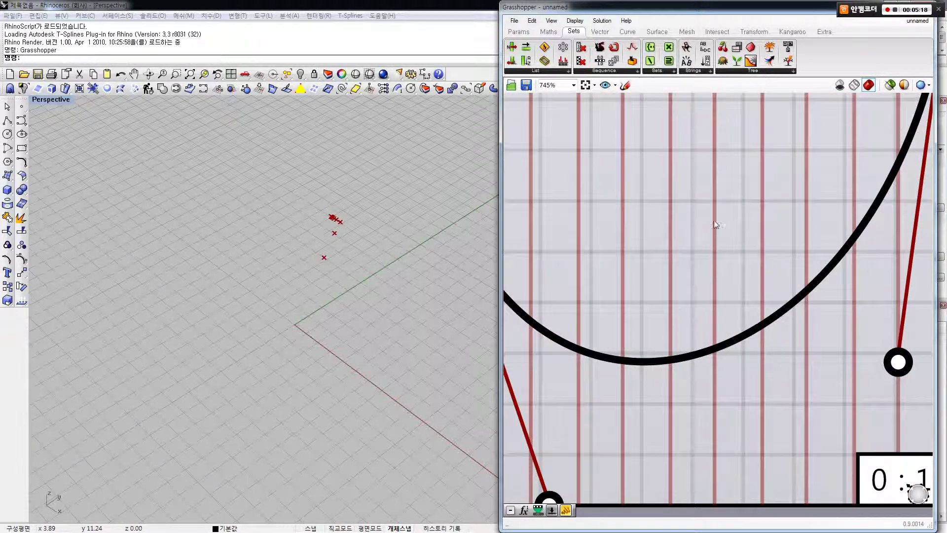
pyautogui.scroll(-2, 700, 292)
pyautogui.scroll(-3, 596, 247)
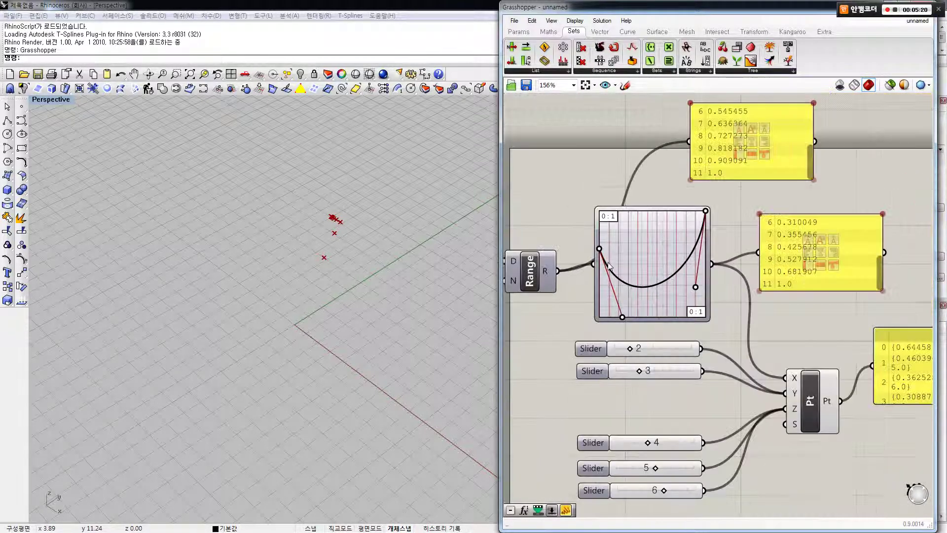
# Step: Delete the two panels attached to the Graph Mapper's output and the Range component's output
pyautogui.click(810, 279)
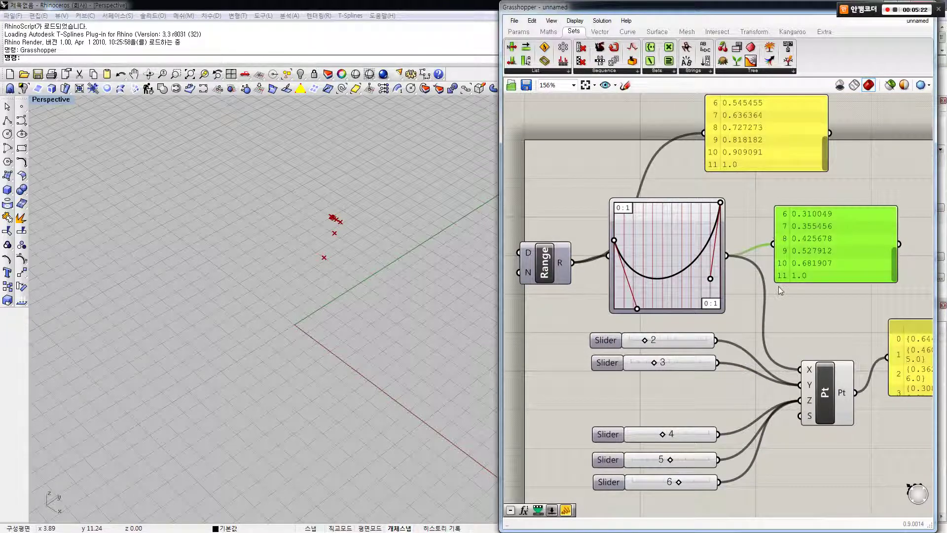
pyautogui.moveTo(780, 290); pyautogui.dragTo(782, 257, button='right')
pyautogui.press('Delete')
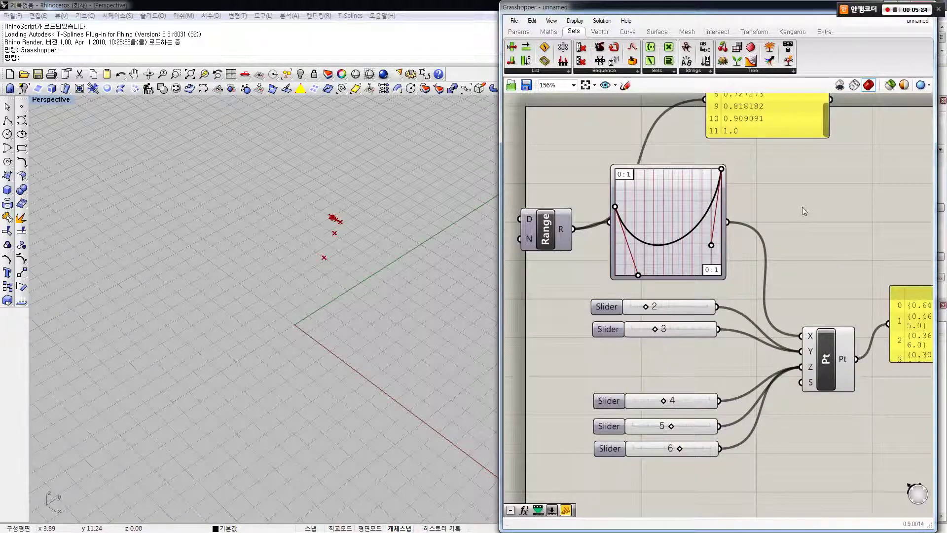
pyautogui.moveTo(588, 251); pyautogui.dragTo(600, 237, button='right')
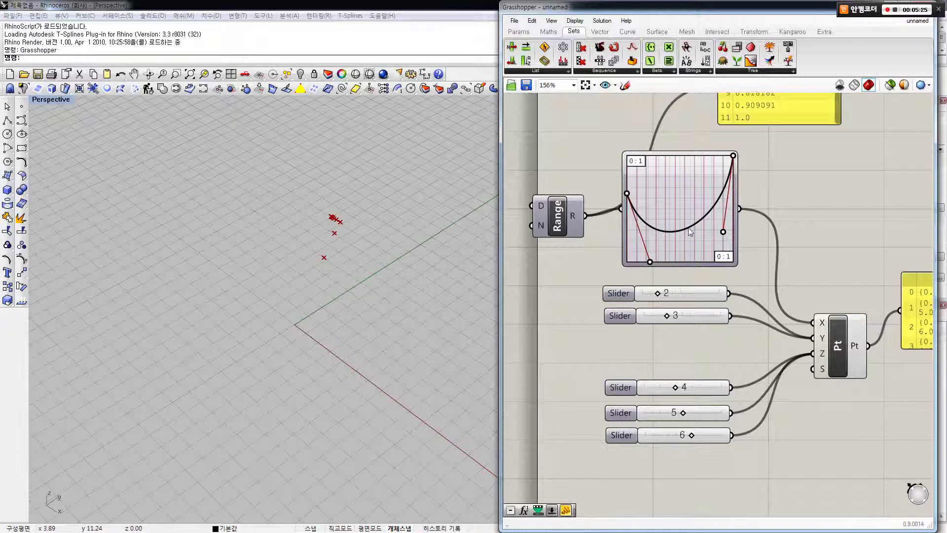
pyautogui.moveTo(690, 232); pyautogui.dragTo(691, 236)
pyautogui.click(762, 227)
pyautogui.moveTo(692, 206); pyautogui.dragTo(670, 220, button='right')
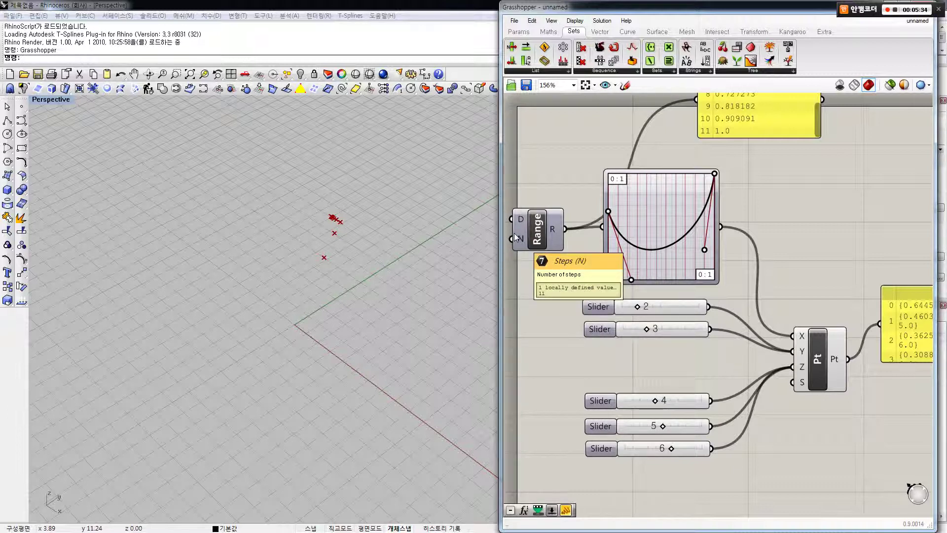
pyautogui.scroll(-2, 769, 159)
pyautogui.click(765, 143)
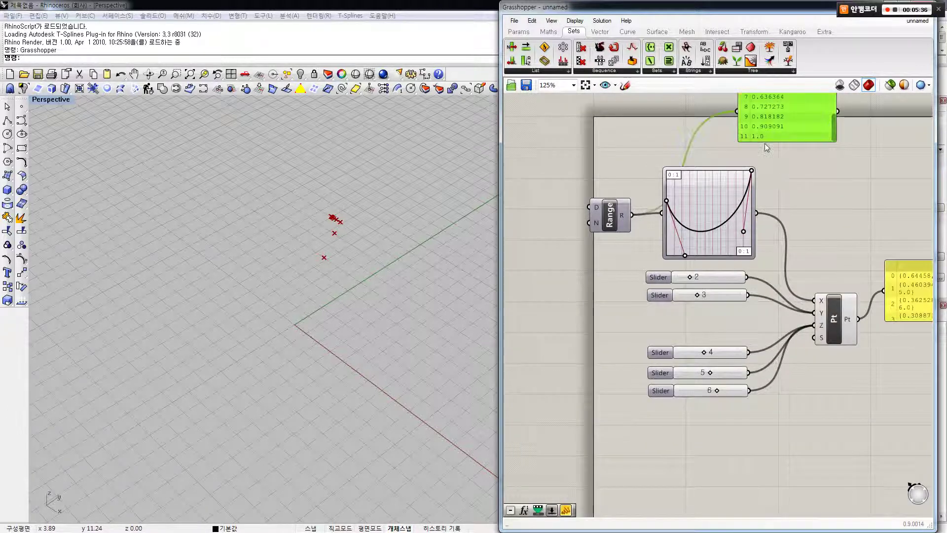
pyautogui.press('Delete')
# Step: Delete the five sliders feeding the Point component's Y and Z inputs
pyautogui.moveTo(685, 178); pyautogui.dragTo(667, 159, button='right')
pyautogui.click(687, 170)
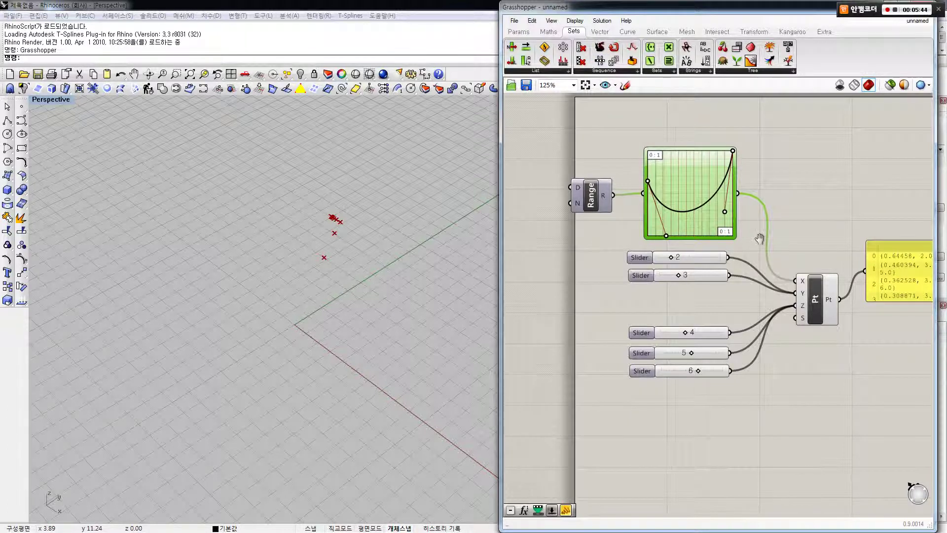
pyautogui.moveTo(747, 257); pyautogui.dragTo(730, 232, button='right')
pyautogui.moveTo(729, 231); pyautogui.dragTo(609, 357)
pyautogui.press('Delete')
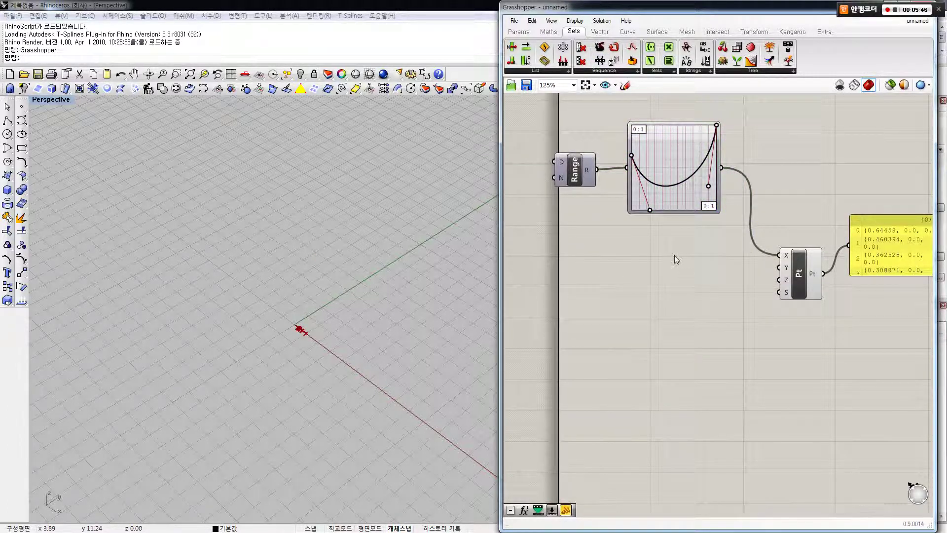
pyautogui.click(664, 235)
pyautogui.click(597, 31)
pyautogui.click(547, 31)
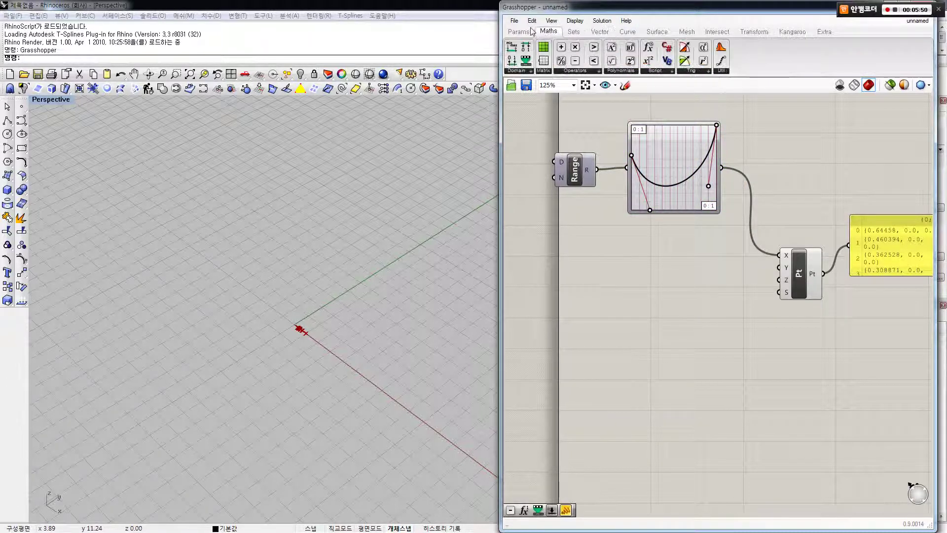
pyautogui.click(573, 31)
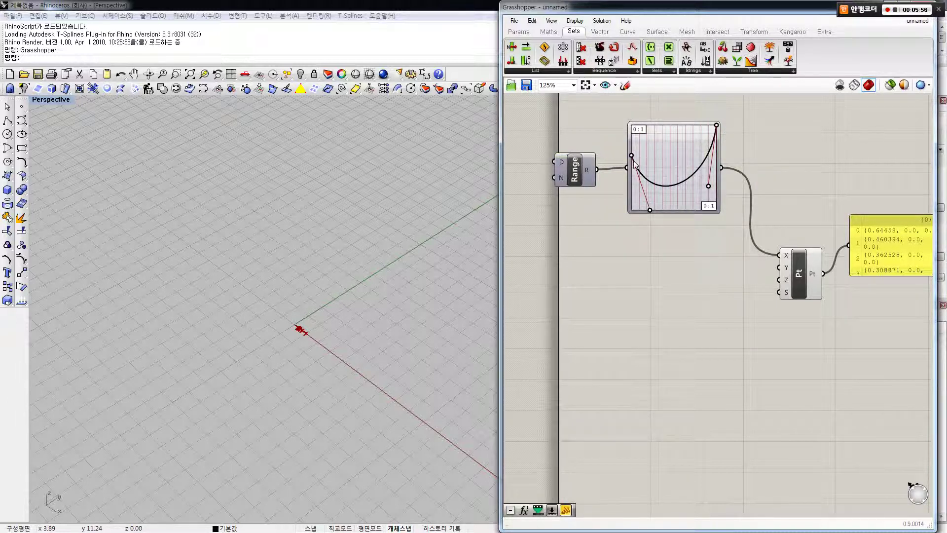
# Step: Lower the Bezier curve's start point, and try the Sinc graph type by reshaping its wave with the control points
pyautogui.moveTo(630, 154); pyautogui.dragTo(631, 175)
pyautogui.rightClick(670, 163)
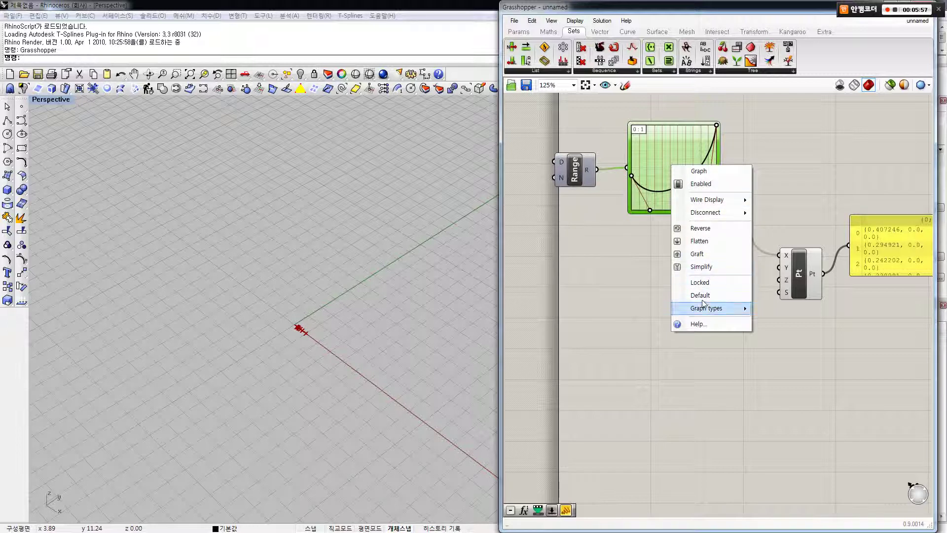
pyautogui.moveTo(710, 308)
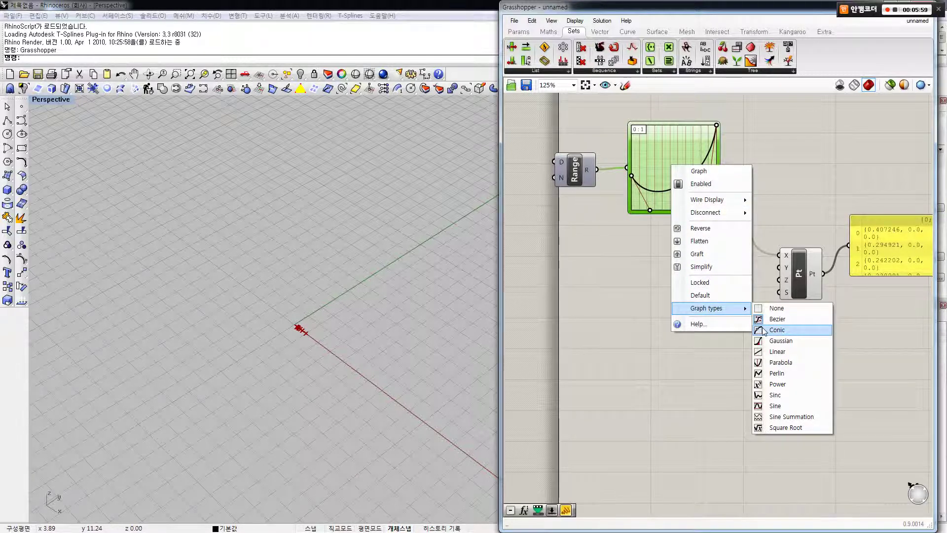
pyautogui.click(783, 394)
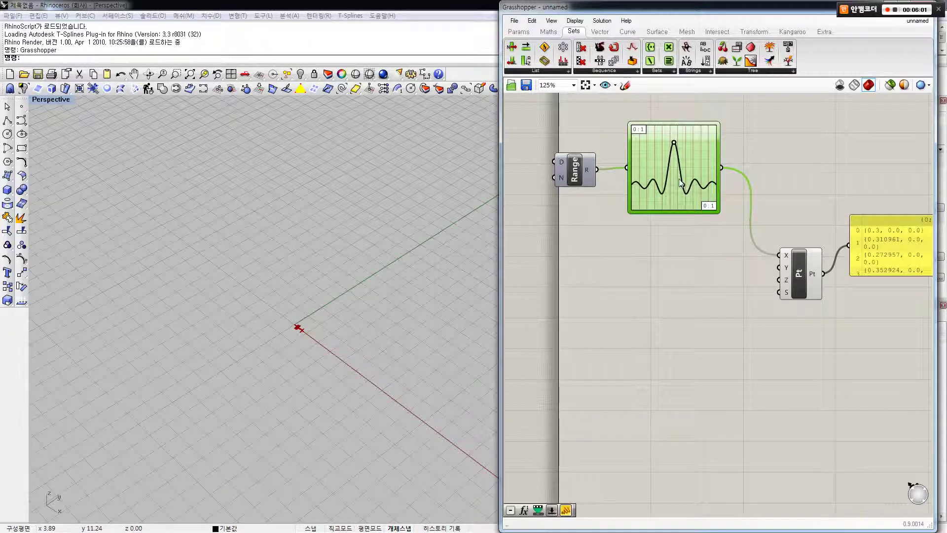
pyautogui.moveTo(681, 183); pyautogui.dragTo(716, 210)
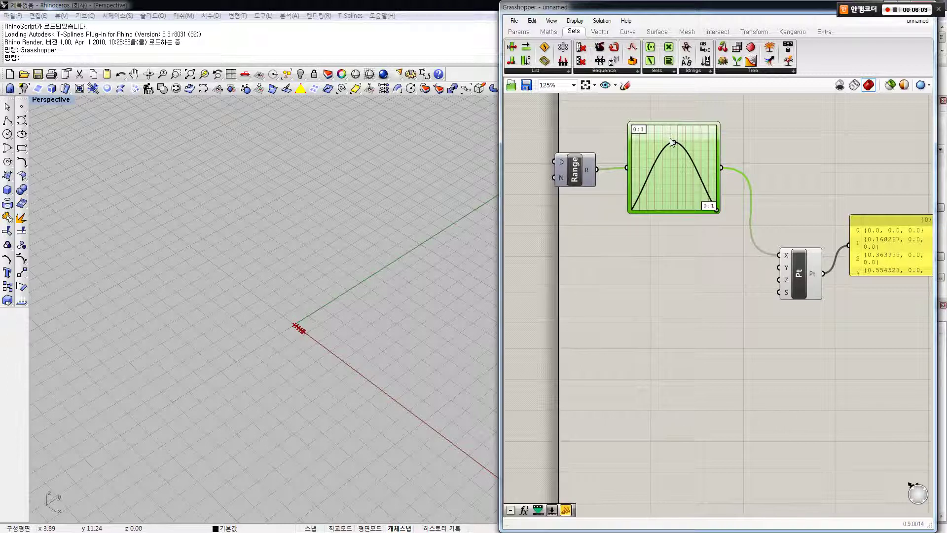
pyautogui.moveTo(671, 141); pyautogui.dragTo(664, 196)
# Step: Change the Graph Mapper's graph type to Sine
pyautogui.rightClick(667, 170)
pyautogui.moveTo(712, 318)
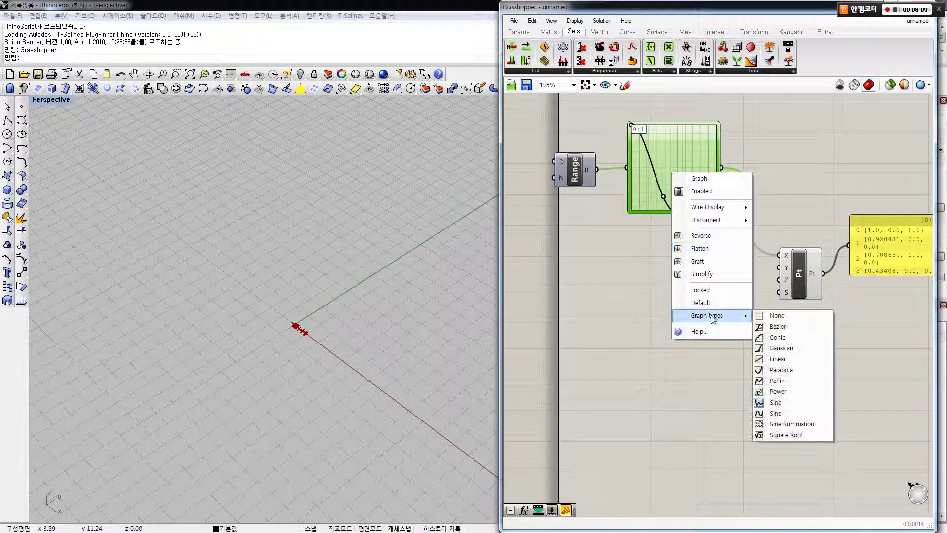
pyautogui.click(781, 416)
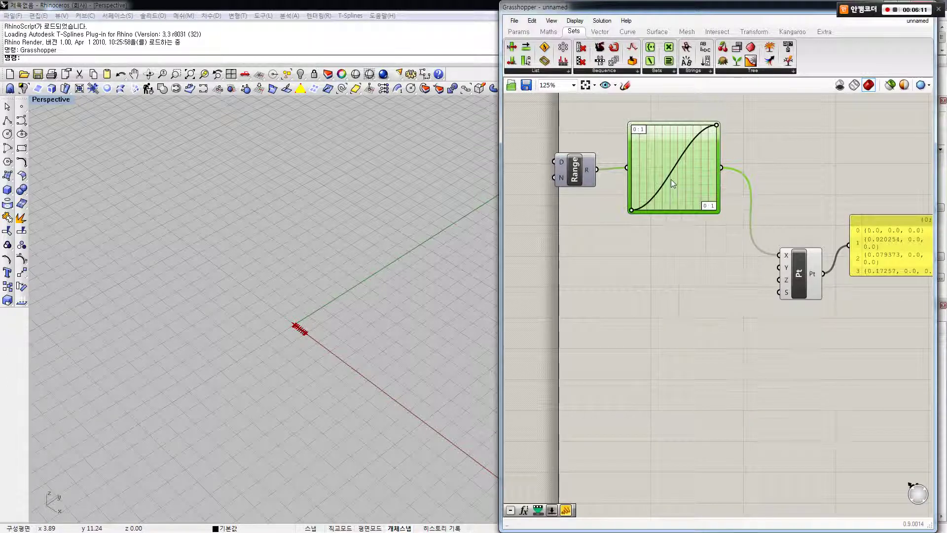
pyautogui.click(639, 270)
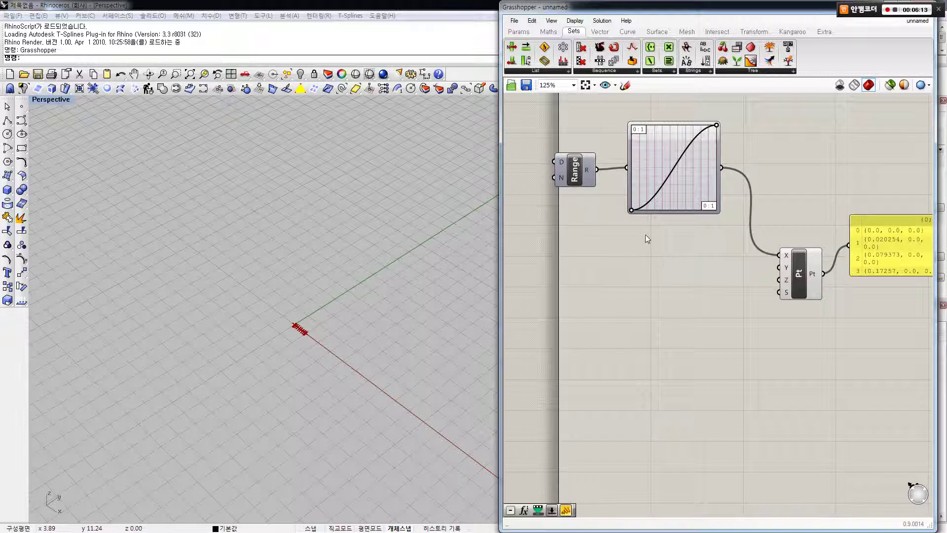
# Step: Duplicate the Range and Graph Mapper pair below the original and set the copy's graph type to Linear
pyautogui.moveTo(636, 234); pyautogui.dragTo(587, 165)
pyautogui.keyDown('alt'); pyautogui.moveTo(650, 175); pyautogui.dragTo(656, 294); pyautogui.keyUp('alt')
pyautogui.rightClick(664, 260)
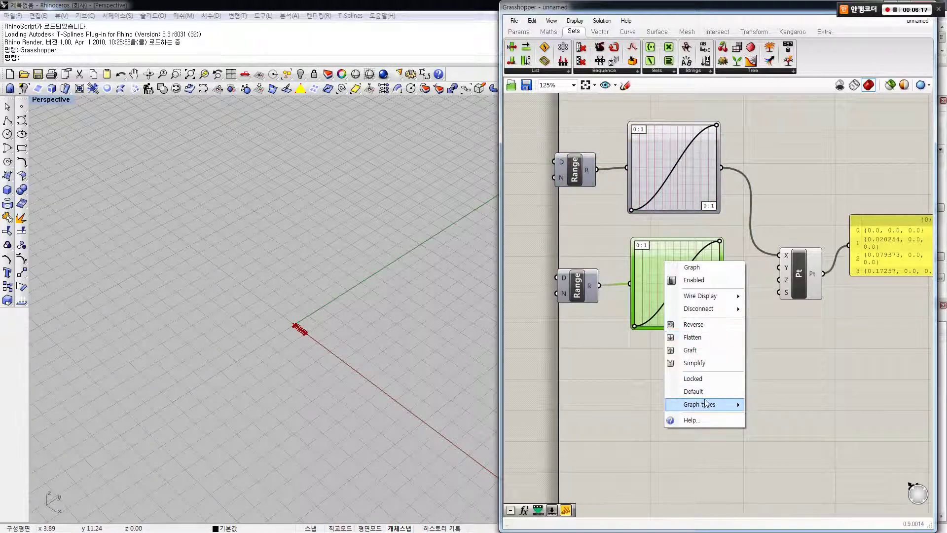
pyautogui.moveTo(705, 404)
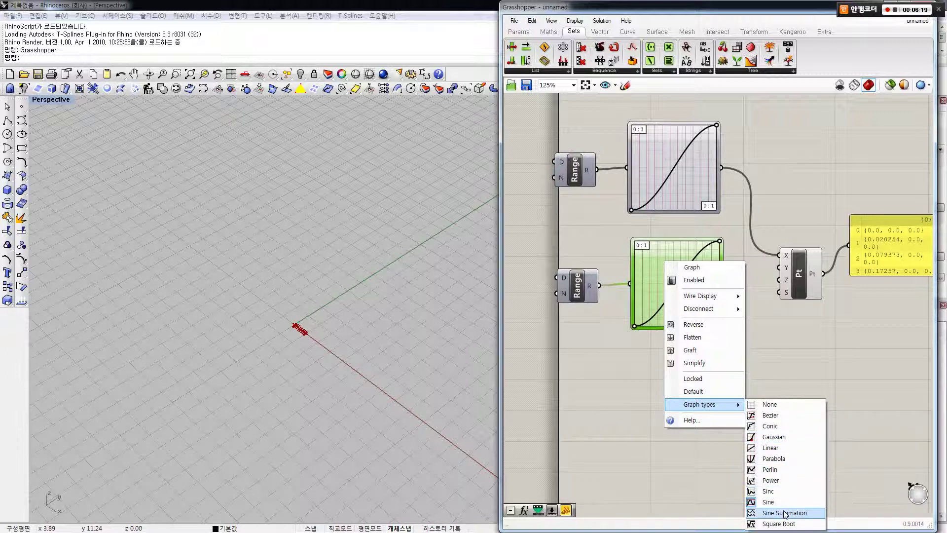
pyautogui.click(774, 430)
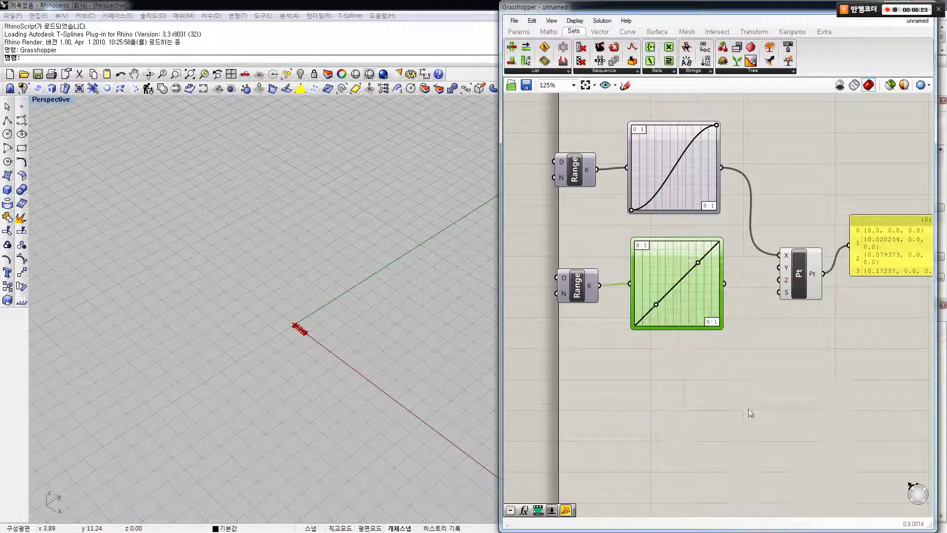
# Step: Connect the Linear Graph Mapper's output to the Point component's Y input
pyautogui.moveTo(725, 289); pyautogui.dragTo(728, 242, button='right')
pyautogui.moveTo(728, 242); pyautogui.dragTo(781, 224)
pyautogui.scroll(1, 672, 300)
pyautogui.scroll(-2, 672, 300)
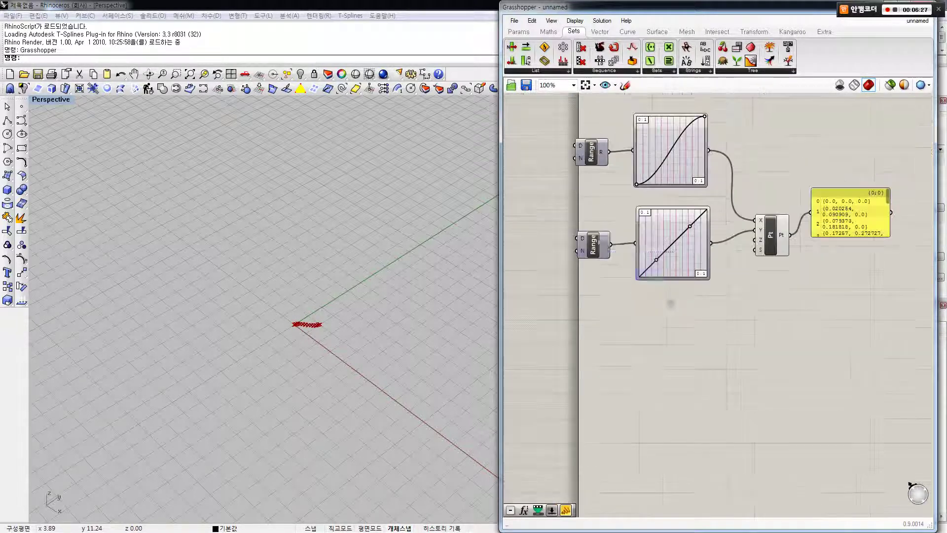
# Step: Duplicate the Range and Linear Graph Mapper pair below itself and set the copy's graph type to Conic
pyautogui.moveTo(676, 301); pyautogui.dragTo(585, 229)
pyautogui.keyDown('alt'); pyautogui.moveTo(666, 241); pyautogui.dragTo(671, 334); pyautogui.keyUp('alt')
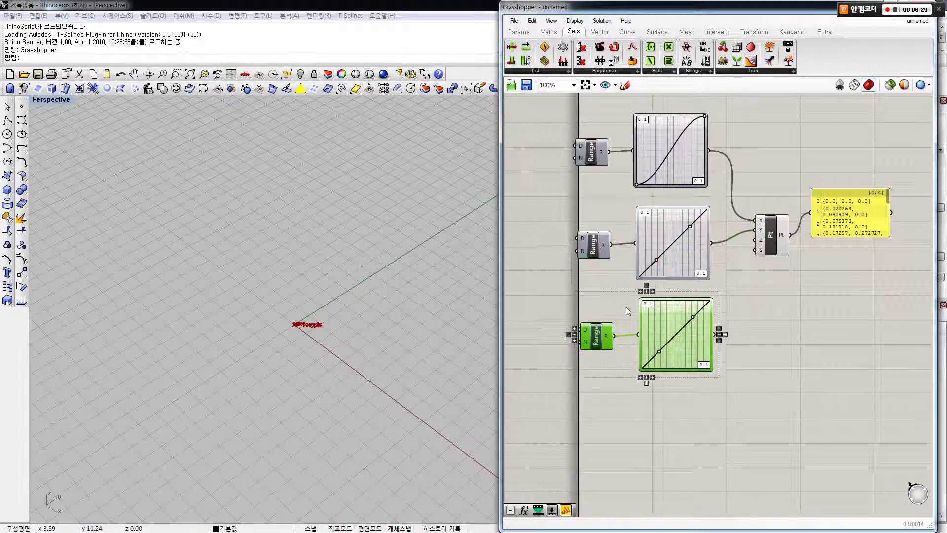
pyautogui.rightClick(657, 319)
pyautogui.moveTo(715, 463)
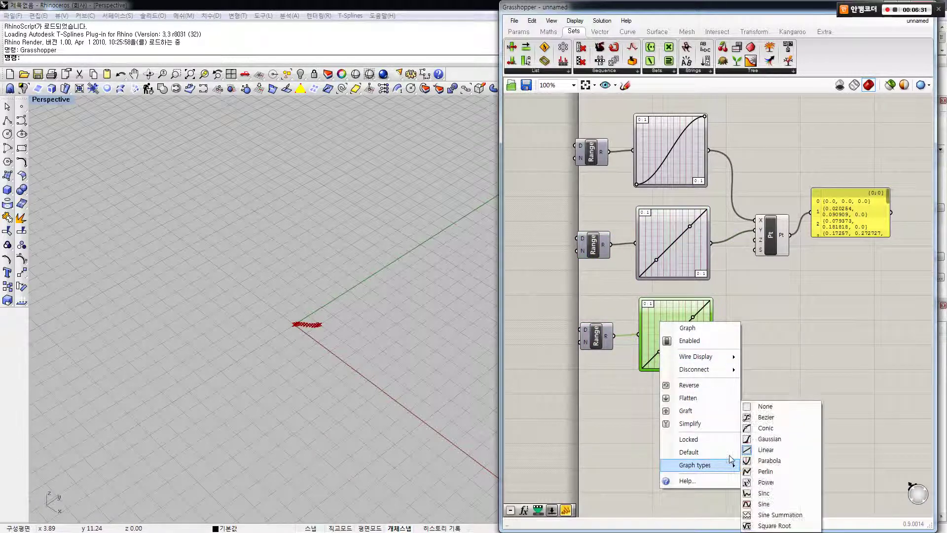
pyautogui.click(767, 432)
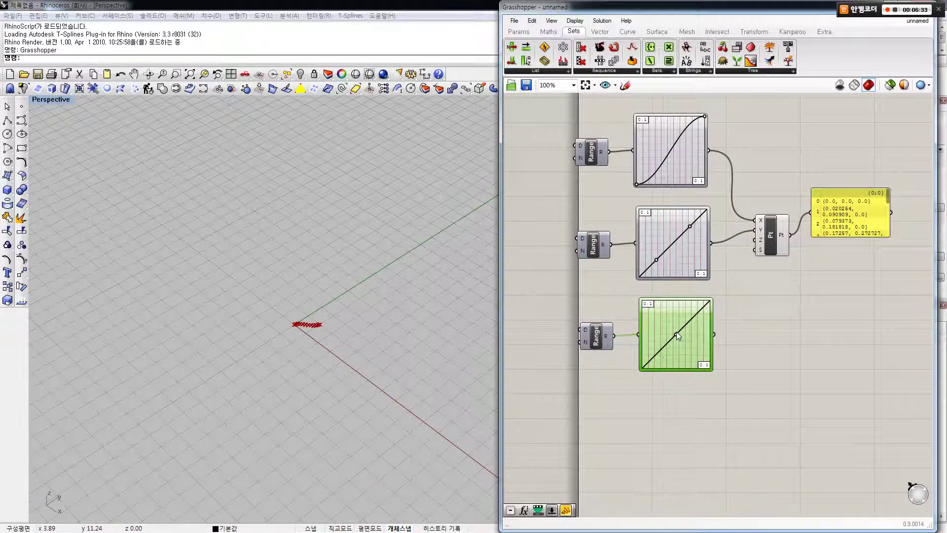
# Step: Bend the Conic graph upward with its control point and connect the mapper's output to the Point component's Z input
pyautogui.moveTo(675, 334); pyautogui.dragTo(755, 240)
pyautogui.scroll(1, 340, 314)
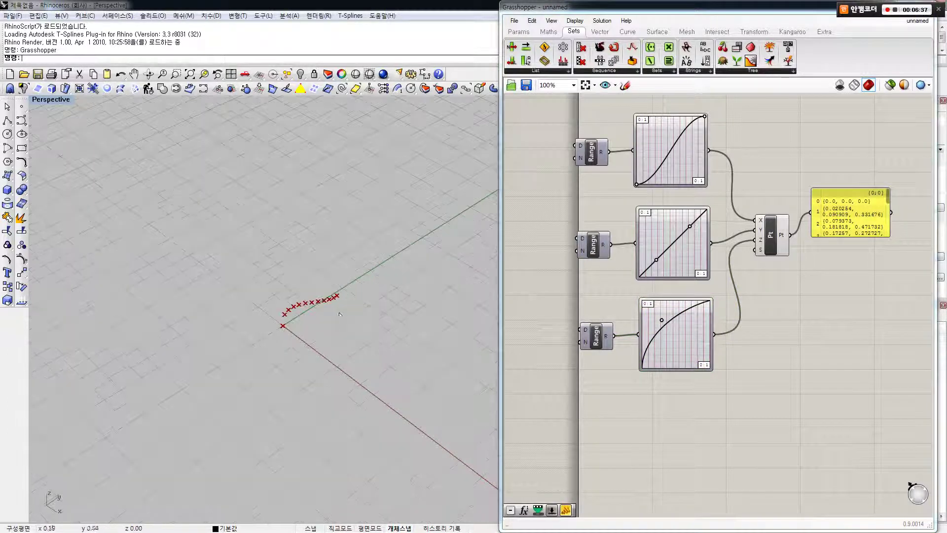
pyautogui.moveTo(339, 314); pyautogui.dragTo(443, 308, button='right')
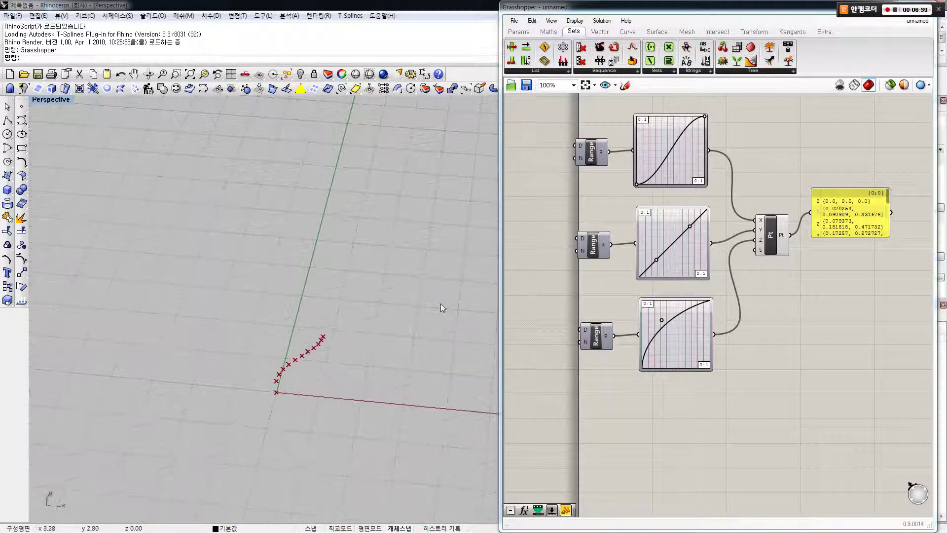
pyautogui.scroll(3, 690, 217)
# Step: Add a panel showing the Linear Graph Mapper's output, and make room for it by moving the Point component and its panel away
pyautogui.click(694, 238)
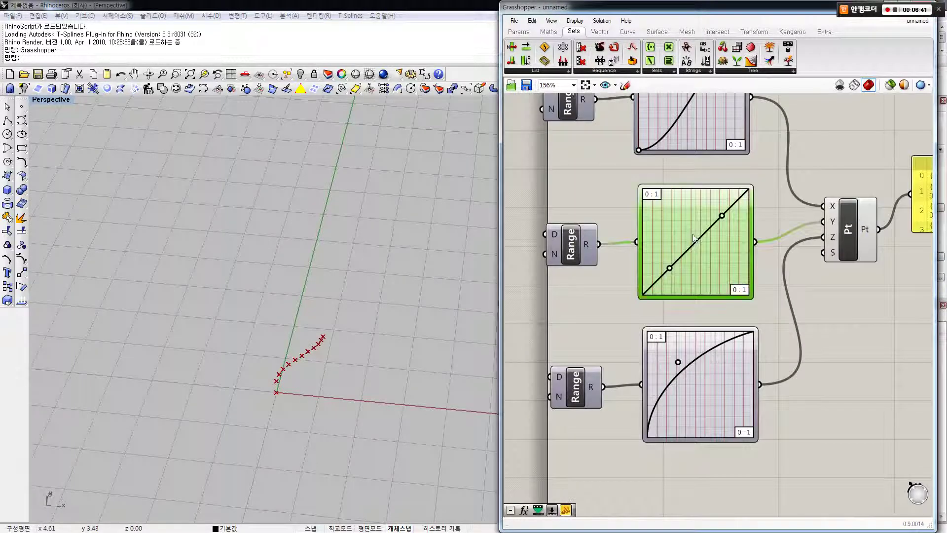
pyautogui.scroll(-3, 693, 238)
pyautogui.moveTo(719, 235); pyautogui.dragTo(685, 238, button='right')
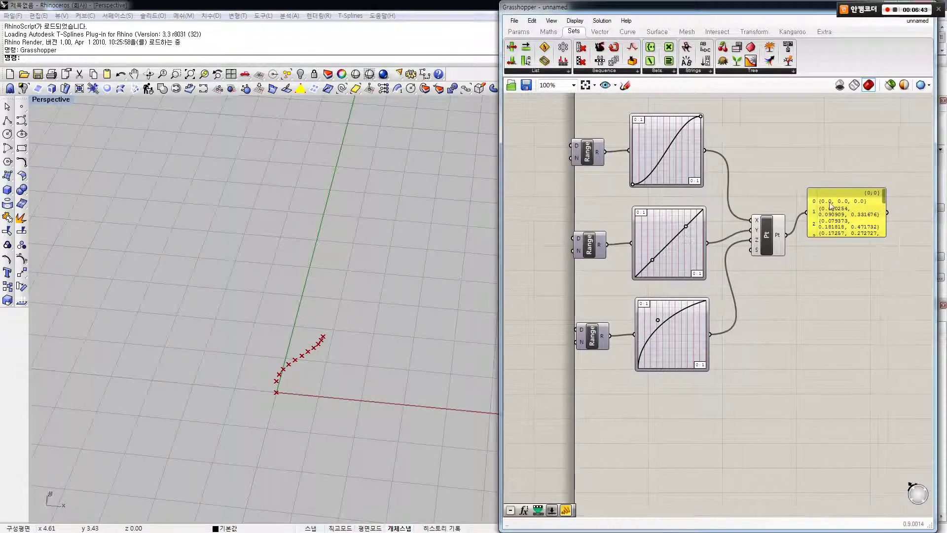
pyautogui.click(826, 217)
pyautogui.moveTo(738, 183); pyautogui.dragTo(709, 241)
pyautogui.moveTo(815, 248); pyautogui.dragTo(835, 253)
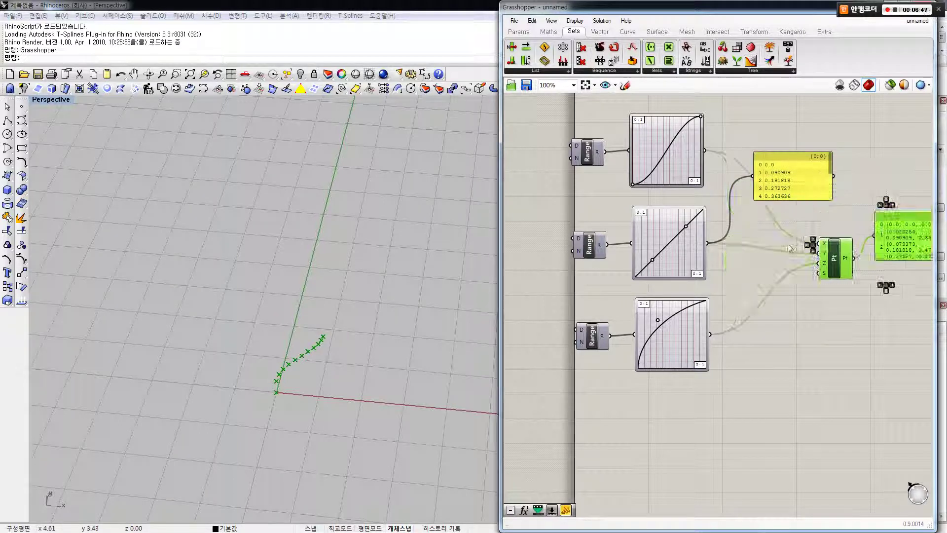
pyautogui.click(809, 217)
pyautogui.moveTo(790, 183); pyautogui.dragTo(764, 230)
pyautogui.click(754, 253)
# Step: Delete the two Range components feeding the Linear and Conic Graph Mappers
pyautogui.moveTo(614, 279); pyautogui.dragTo(631, 274, button='right')
pyautogui.moveTo(611, 220); pyautogui.dragTo(607, 348)
pyautogui.press('Delete')
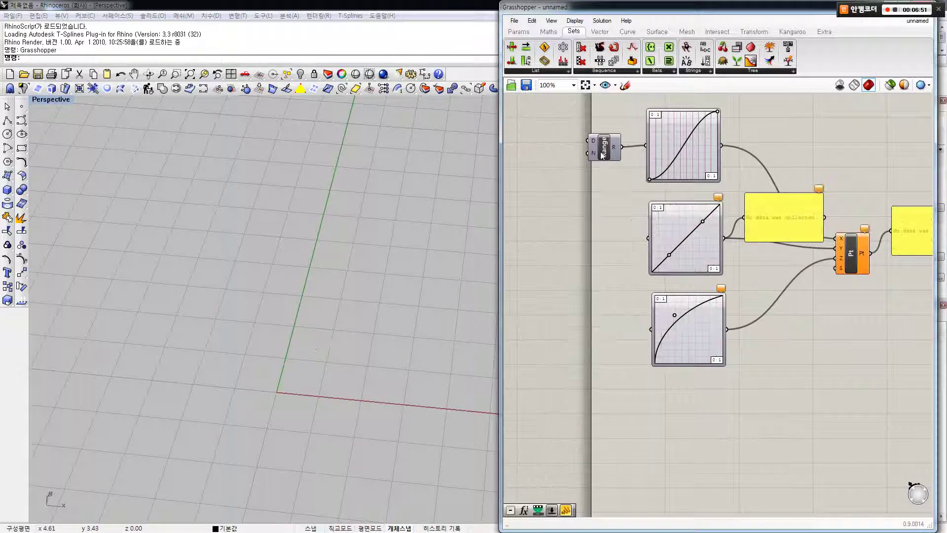
# Step: Feed all three Graph Mappers from the remaining Range component and place it beside the middle mapper
pyautogui.moveTo(602, 154); pyautogui.dragTo(652, 329)
pyautogui.click(595, 276)
pyautogui.moveTo(583, 229)
pyautogui.mouseDown()
pyautogui.moveTo(589, 250)
pyautogui.moveTo(574, 232)
pyautogui.mouseUp()
pyautogui.click(660, 234)
pyautogui.click(578, 245)
pyautogui.click(578, 262)
pyautogui.moveTo(665, 195); pyautogui.dragTo(692, 237)
pyautogui.click(640, 195)
pyautogui.click(680, 216)
pyautogui.moveTo(614, 253); pyautogui.dragTo(585, 241)
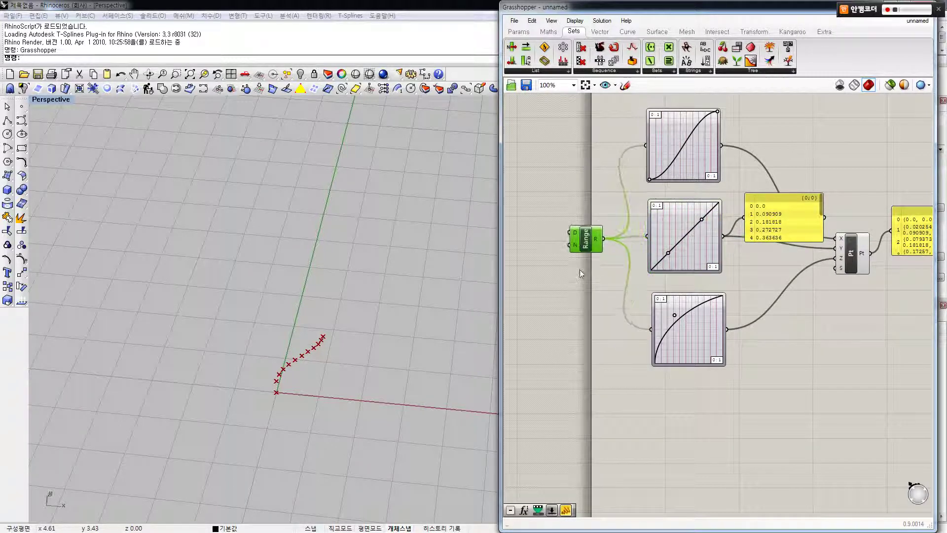
# Step: Move the Linear Graph Mapper's output panel up and away from the wires
pyautogui.click(583, 270)
pyautogui.moveTo(733, 272); pyautogui.dragTo(696, 255, button='right')
pyautogui.moveTo(721, 222); pyautogui.dragTo(769, 175)
pyautogui.scroll(3, 643, 189)
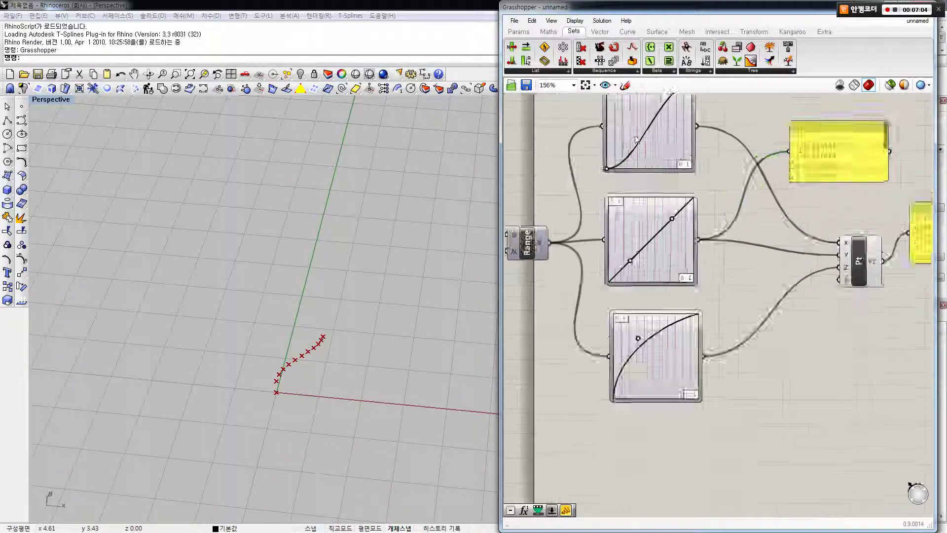
# Step: Examine the three Graph Mappers' curves and compare them with the resulting points in the Rhino viewport
pyautogui.click(642, 296)
pyautogui.click(661, 468)
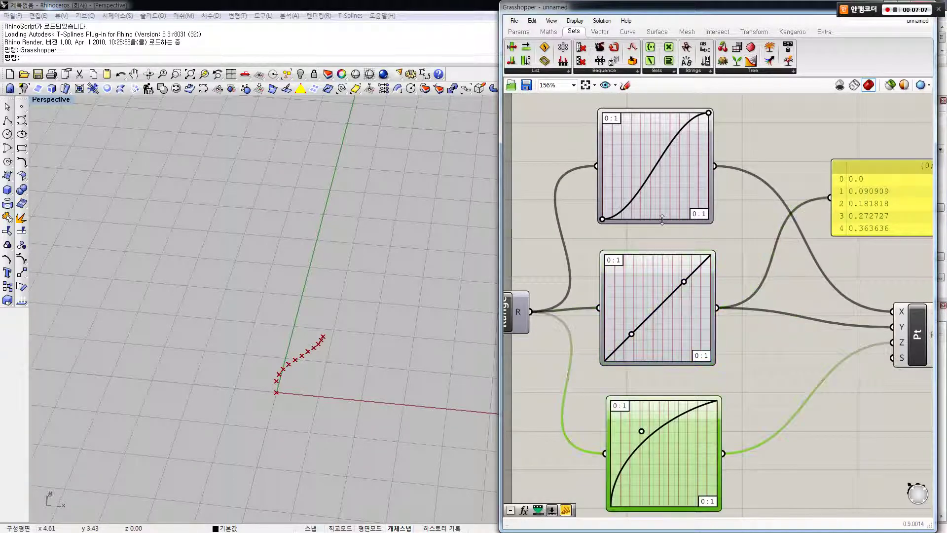
pyautogui.click(661, 215)
pyautogui.click(672, 357)
pyautogui.click(666, 471)
pyautogui.moveTo(549, 329); pyautogui.dragTo(570, 321, button='right')
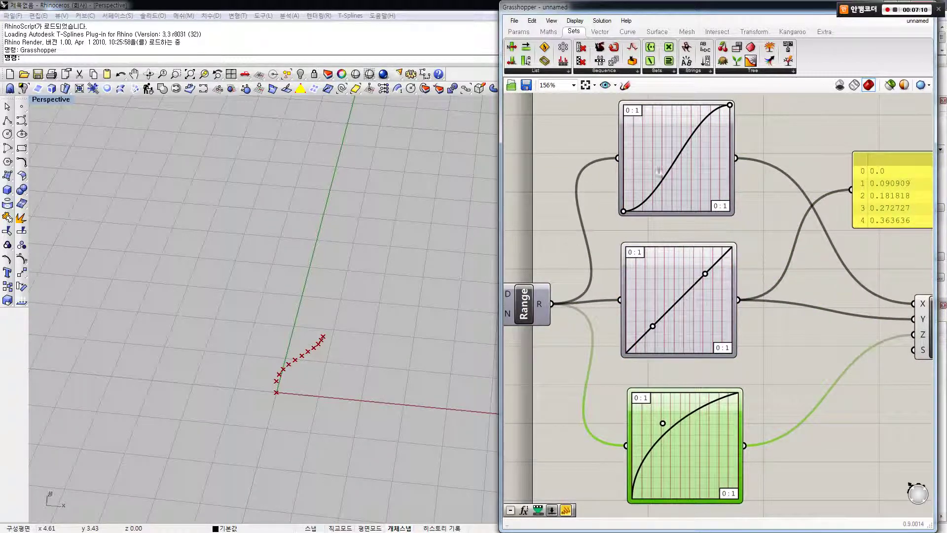
pyautogui.click(598, 225)
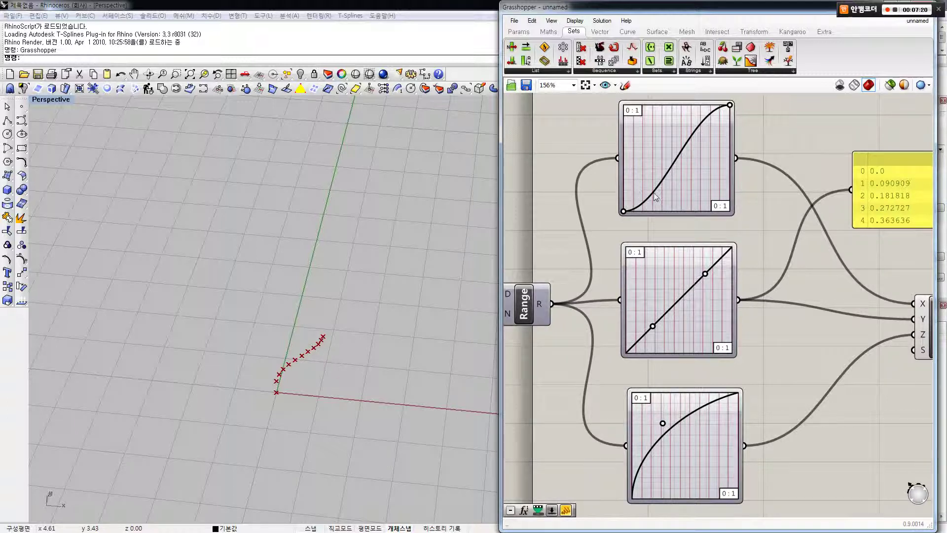
pyautogui.moveTo(744, 293); pyautogui.dragTo(748, 278, button='right')
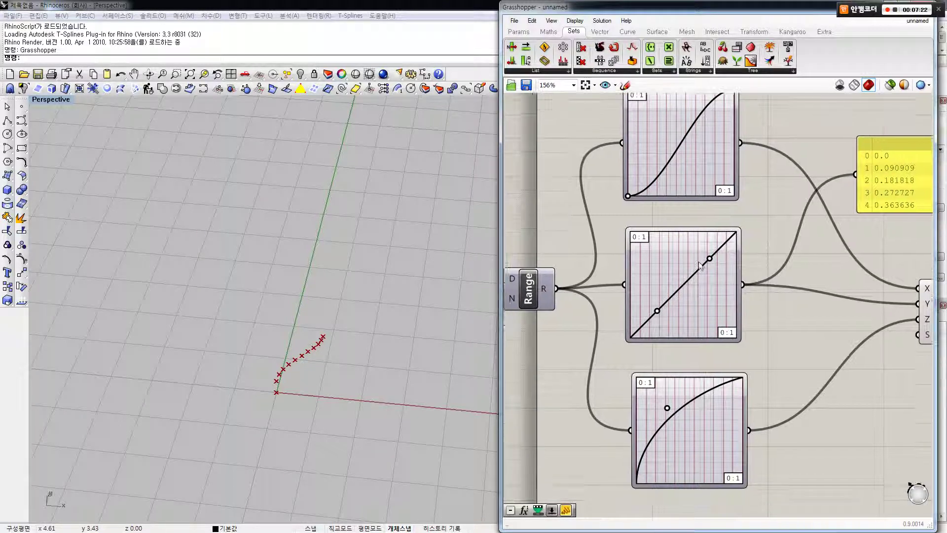
pyautogui.click(389, 333)
pyautogui.moveTo(230, 315); pyautogui.dragTo(205, 295)
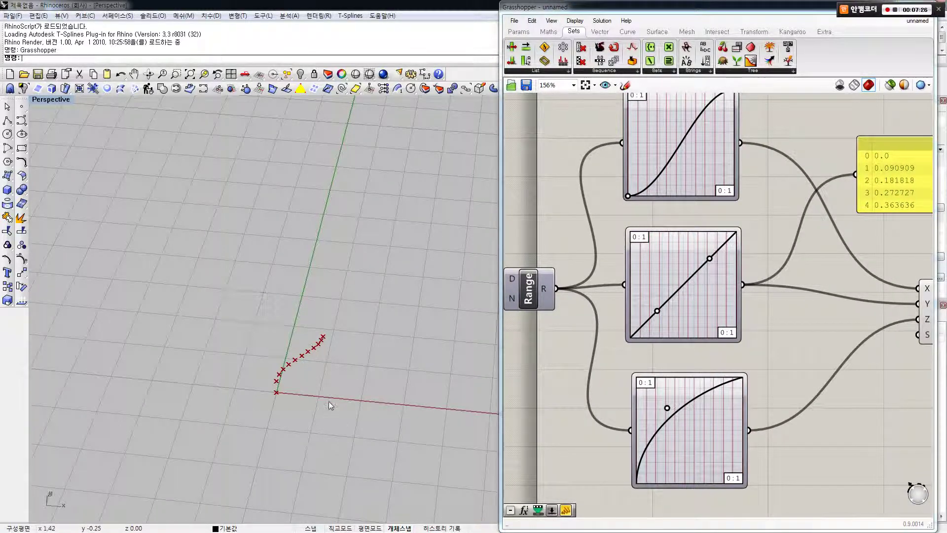
pyautogui.moveTo(330, 405); pyautogui.dragTo(383, 286, button='right')
# Step: Move the Point component closer to the Graph Mappers and its panel up to free space beside its output
pyautogui.moveTo(640, 346); pyautogui.dragTo(549, 307, button='right')
pyautogui.scroll(-1, 549, 308)
pyautogui.moveTo(782, 290); pyautogui.dragTo(749, 285)
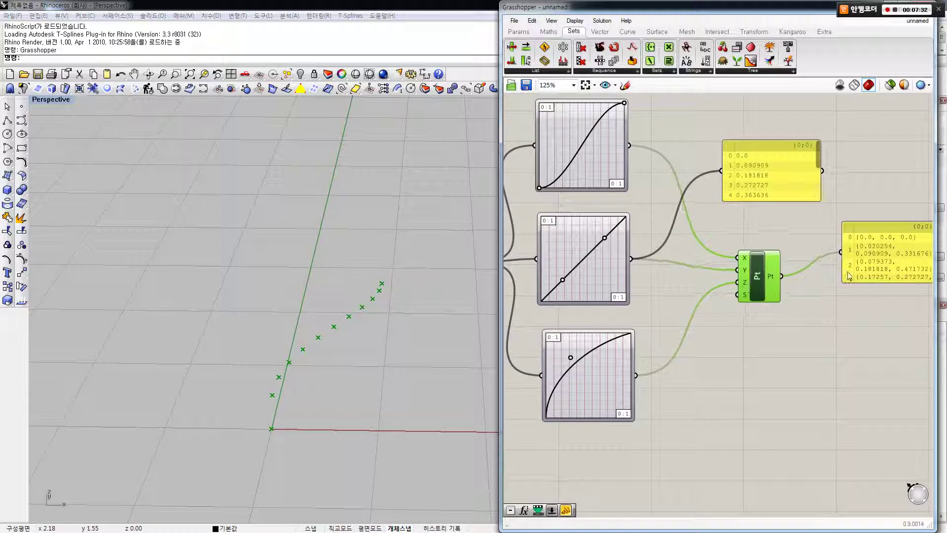
pyautogui.moveTo(848, 275); pyautogui.dragTo(840, 216)
pyautogui.click(838, 267)
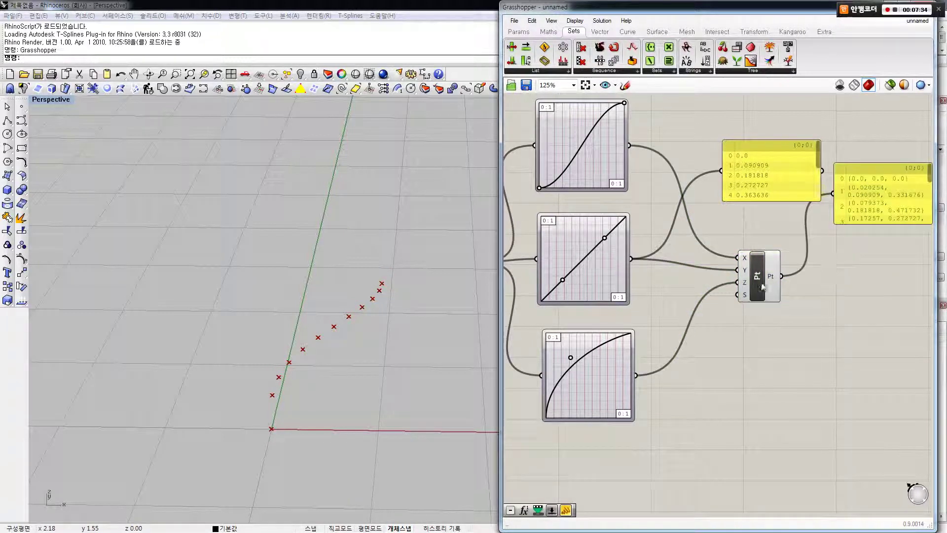
pyautogui.click(762, 287)
pyautogui.click(775, 303)
# Step: Add an Interpolate curve component and connect the Point component's output to its V input
pyautogui.doubleClick(834, 273)
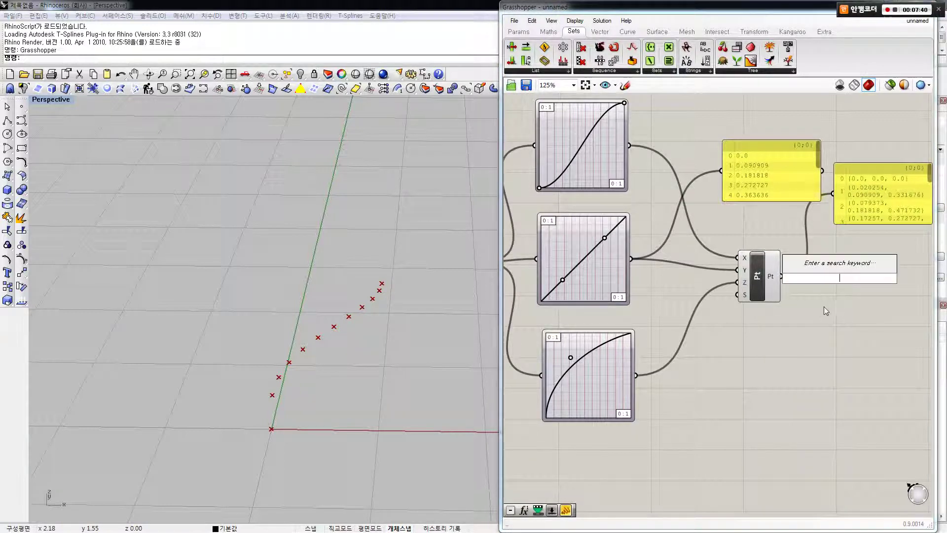
pyautogui.write('INTERPI')
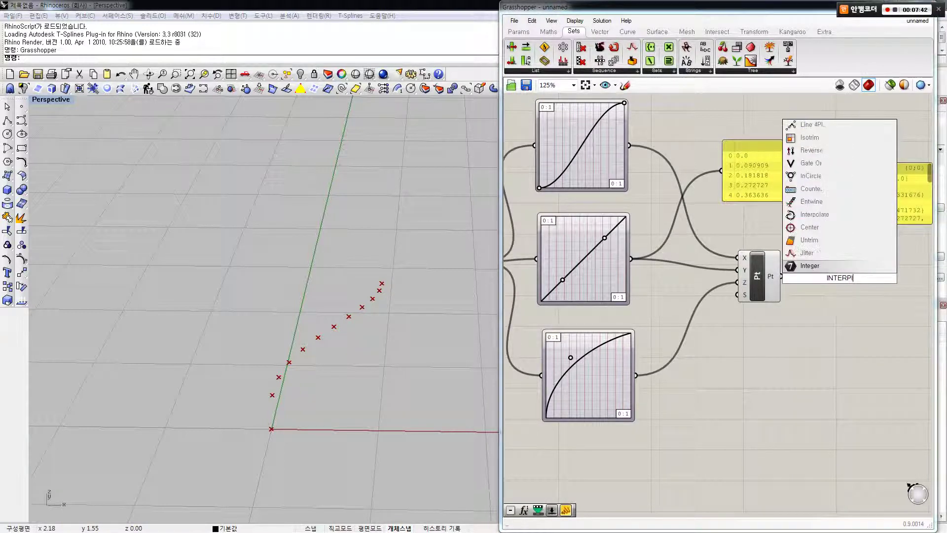
pyautogui.press('BackSpace')
pyautogui.write('OLAT')
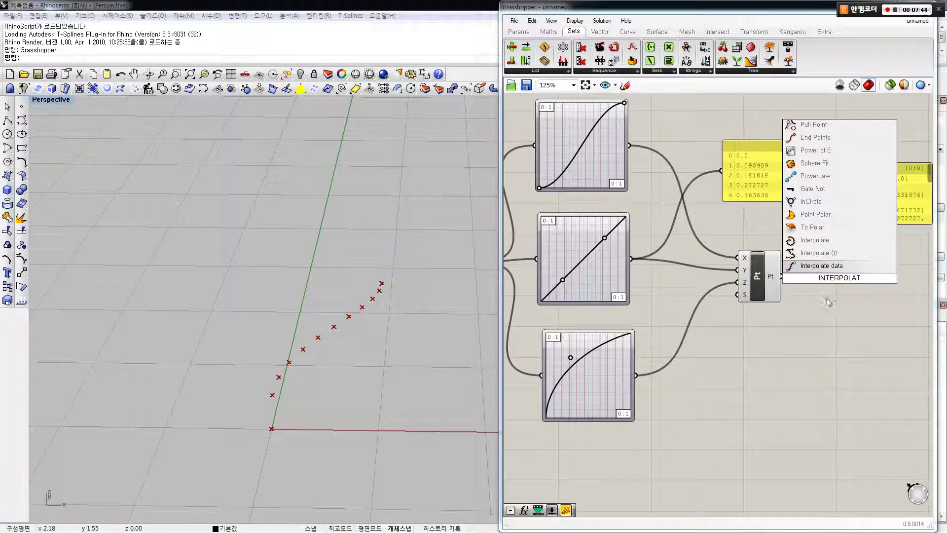
pyautogui.click(821, 242)
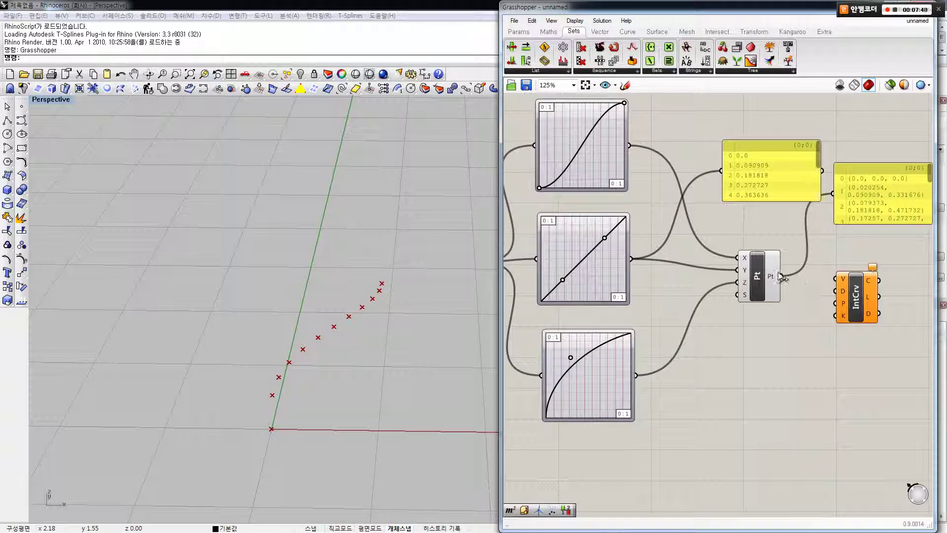
pyautogui.moveTo(784, 277); pyautogui.dragTo(852, 305)
pyautogui.click(780, 321)
pyautogui.moveTo(327, 330); pyautogui.dragTo(306, 373, button='right')
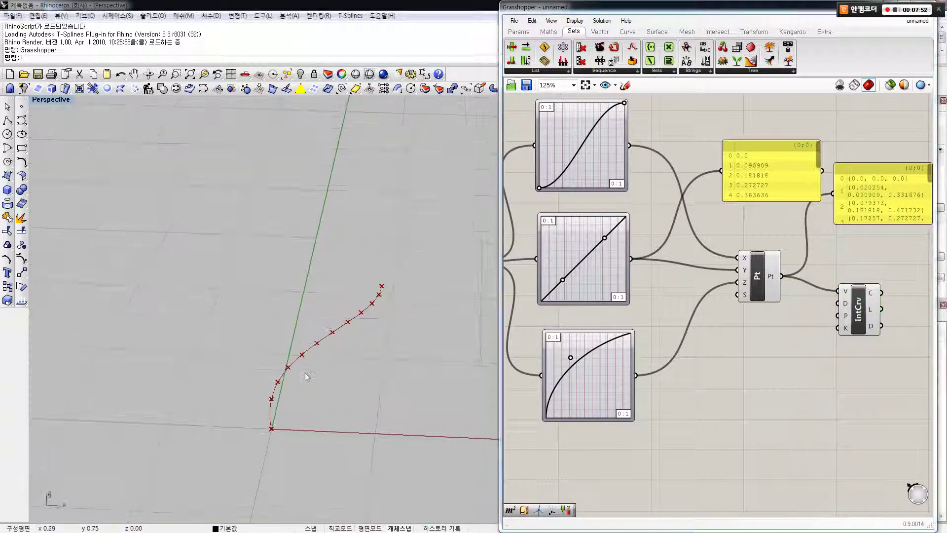
# Step: Turn off the Point component's preview so that only the interpolated curve is displayed
pyautogui.click(758, 273)
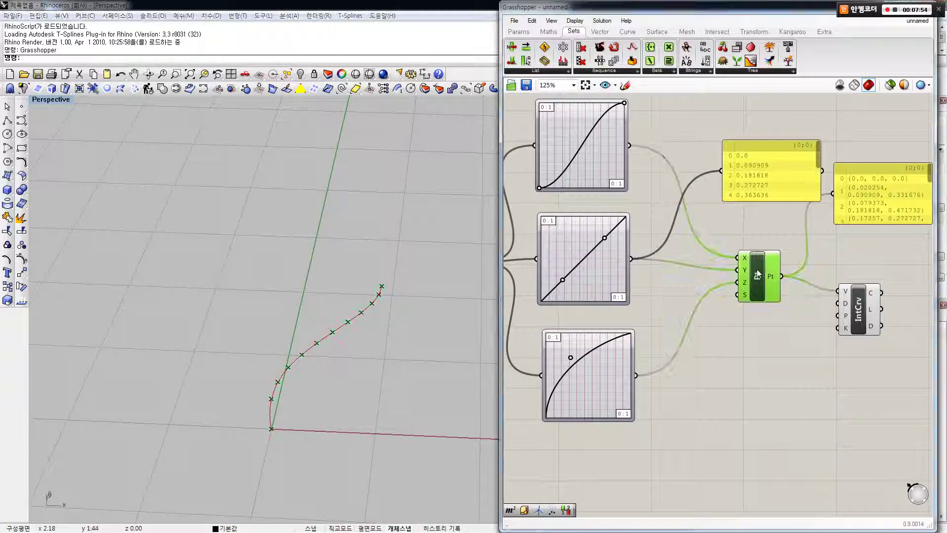
pyautogui.middleClick(759, 272)
pyautogui.click(783, 250)
pyautogui.click(788, 240)
pyautogui.click(757, 313)
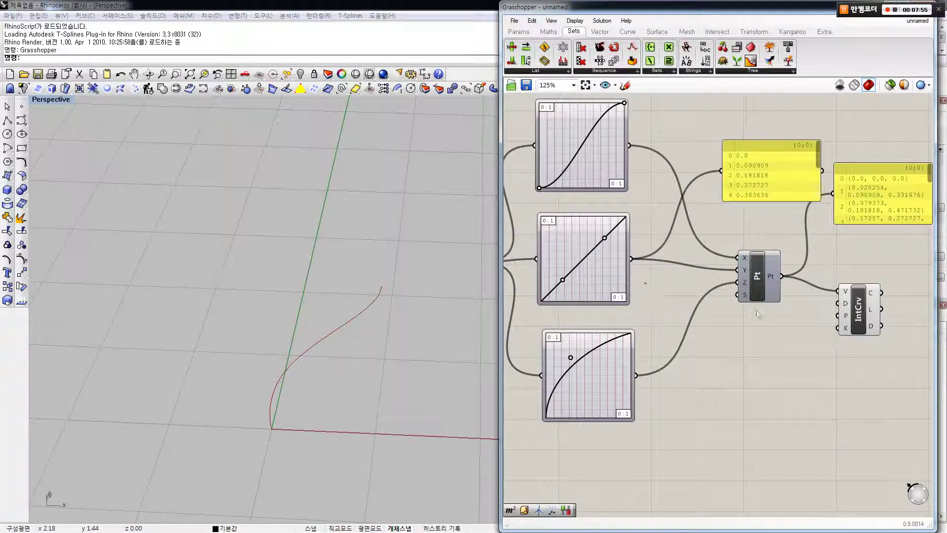
pyautogui.moveTo(857, 305)
pyautogui.mouseDown()
pyautogui.moveTo(866, 292)
pyautogui.moveTo(862, 306)
pyautogui.mouseUp()
pyautogui.click(807, 329)
# Step: Raise the Linear graph's lower control point slightly and nudge the Conic graph's control point
pyautogui.moveTo(328, 304); pyautogui.dragTo(298, 365, button='right')
pyautogui.moveTo(533, 273); pyautogui.dragTo(578, 266, button='right')
pyautogui.moveTo(573, 270)
pyautogui.mouseDown()
pyautogui.moveTo(578, 223)
pyautogui.moveTo(573, 276)
pyautogui.mouseUp()
pyautogui.doubleClick(573, 275)
pyautogui.click(718, 362)
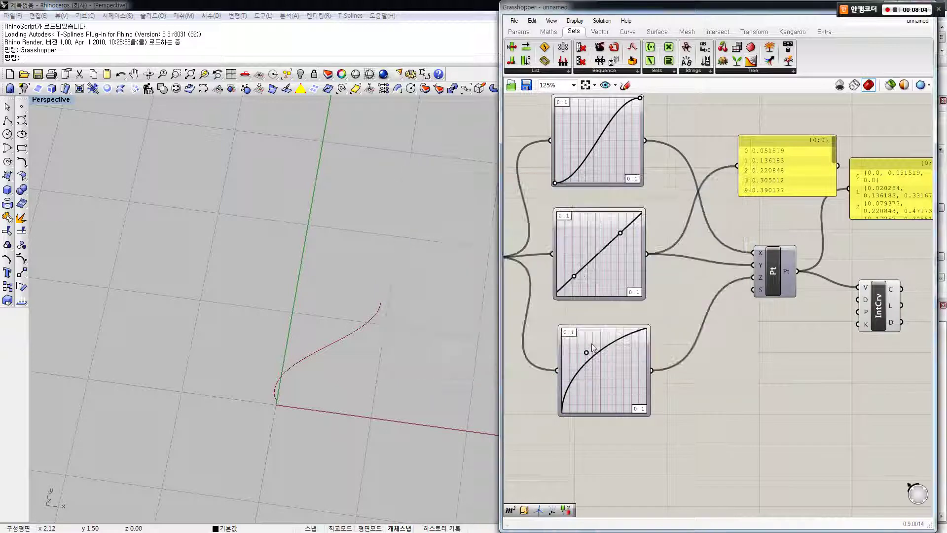
pyautogui.moveTo(586, 352)
pyautogui.mouseDown()
pyautogui.moveTo(611, 393)
pyautogui.moveTo(588, 346)
pyautogui.mouseUp()
# Step: Reshape the Sine graph into a valley by moving its start point, and inspect the interpolated curve
pyautogui.moveTo(598, 305); pyautogui.dragTo(655, 356, button='right')
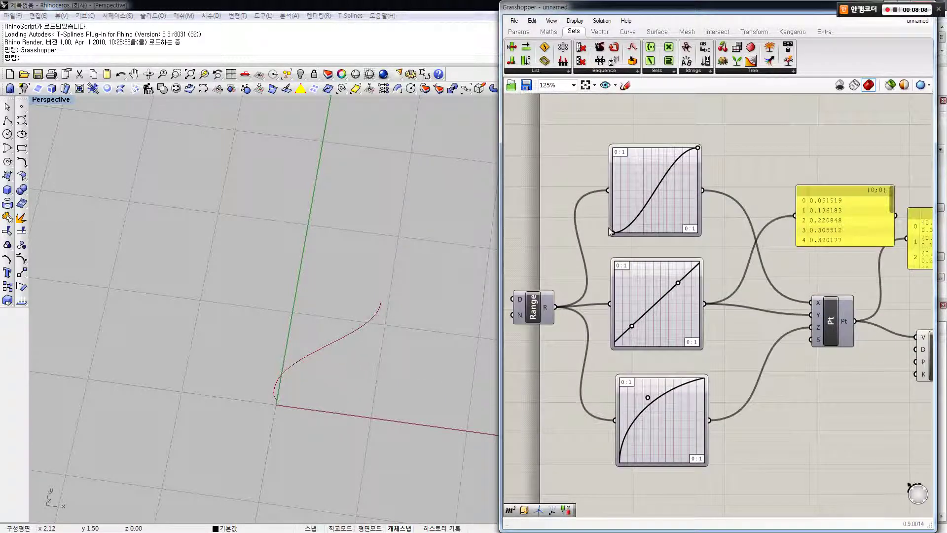
pyautogui.moveTo(611, 231); pyautogui.dragTo(632, 217)
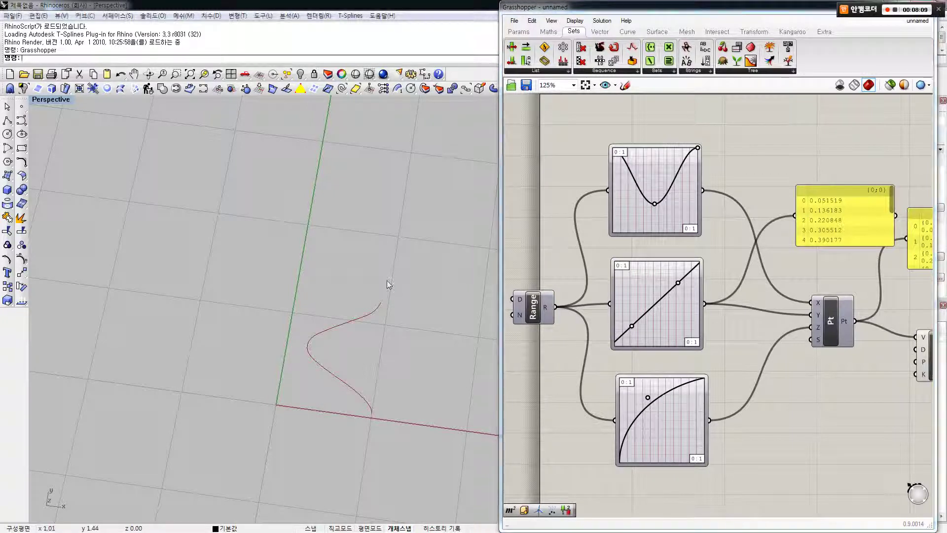
pyautogui.scroll(-3, 389, 286)
pyautogui.moveTo(388, 291)
pyautogui.mouseDown(button='right')
pyautogui.moveTo(374, 321)
pyautogui.moveTo(383, 304)
pyautogui.mouseUp(button='right')
pyautogui.moveTo(654, 215); pyautogui.dragTo(585, 174, button='right')
pyautogui.scroll(-2, 635, 189)
pyautogui.click(762, 261)
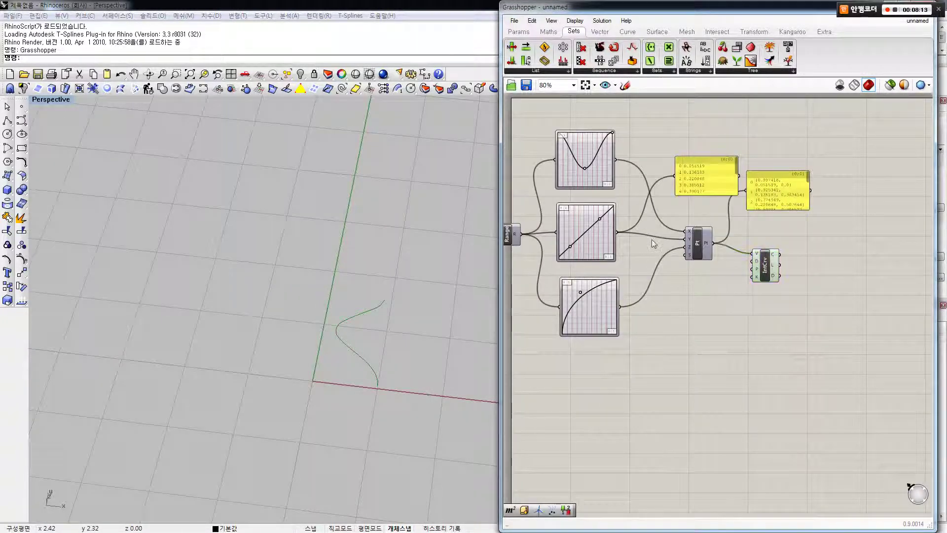
# Step: Set the Sine graph's upper X and Y limits to 10 and accept the changes
pyautogui.scroll(3, 652, 239)
pyautogui.click(587, 161)
pyautogui.doubleClick(587, 160)
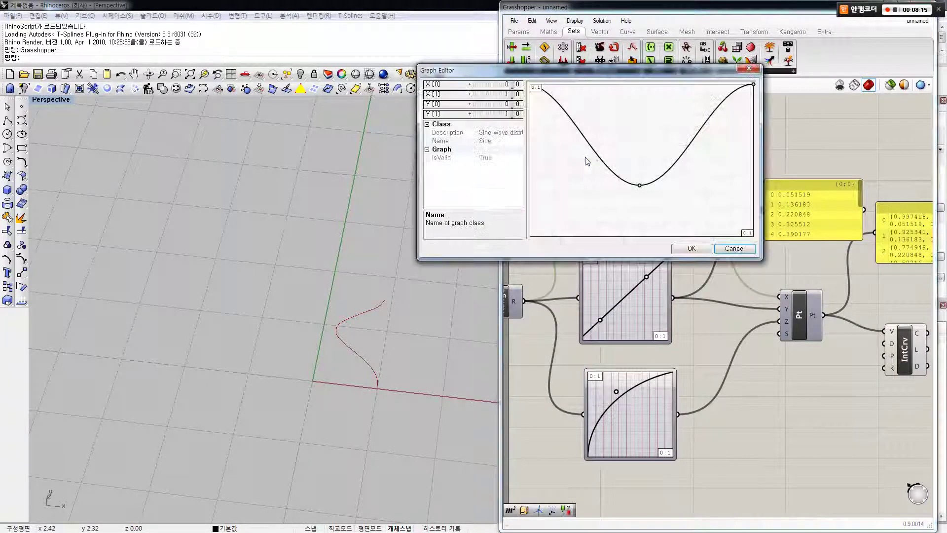
pyautogui.click(499, 94)
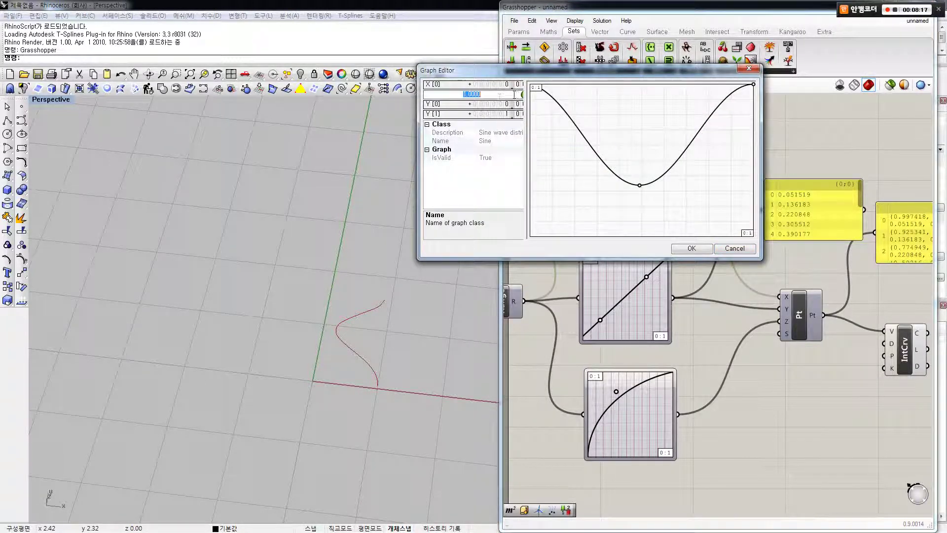
pyautogui.click(523, 95)
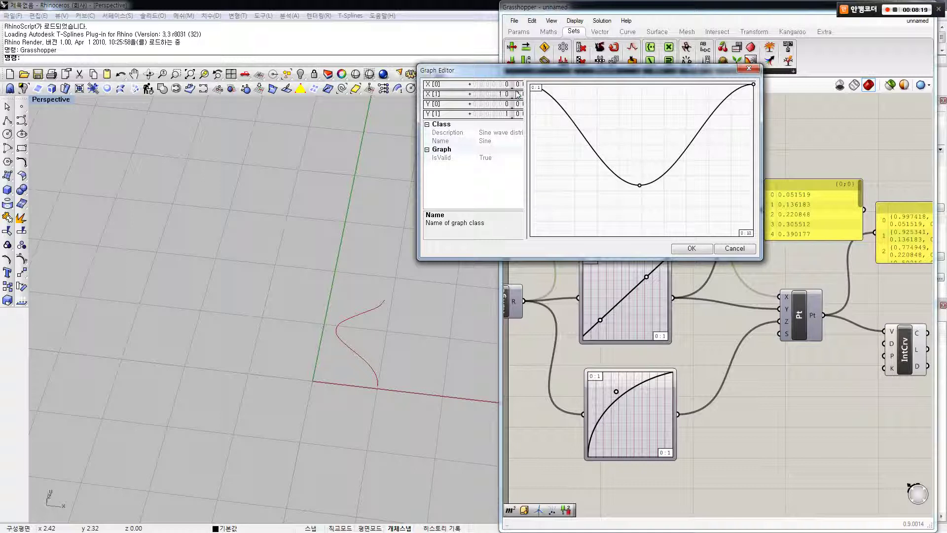
pyautogui.click(497, 114)
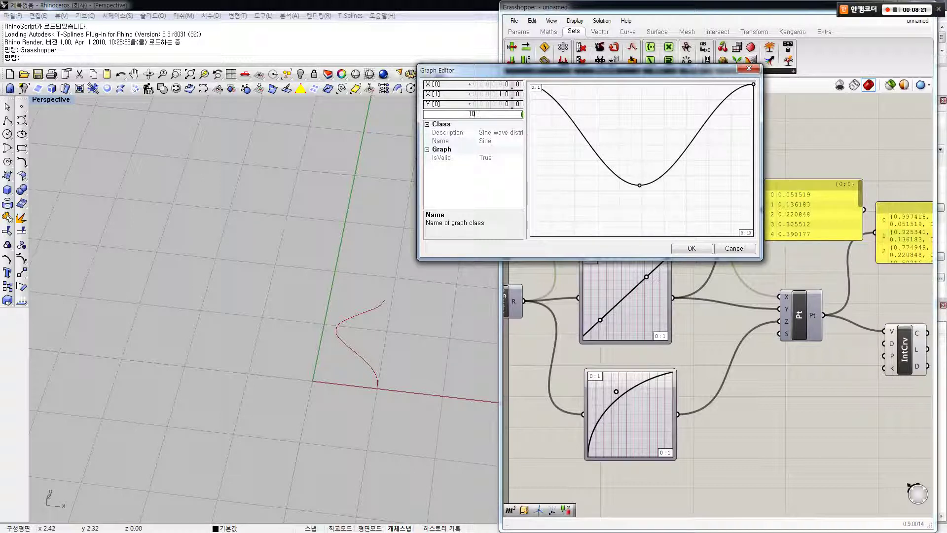
pyautogui.click(521, 114)
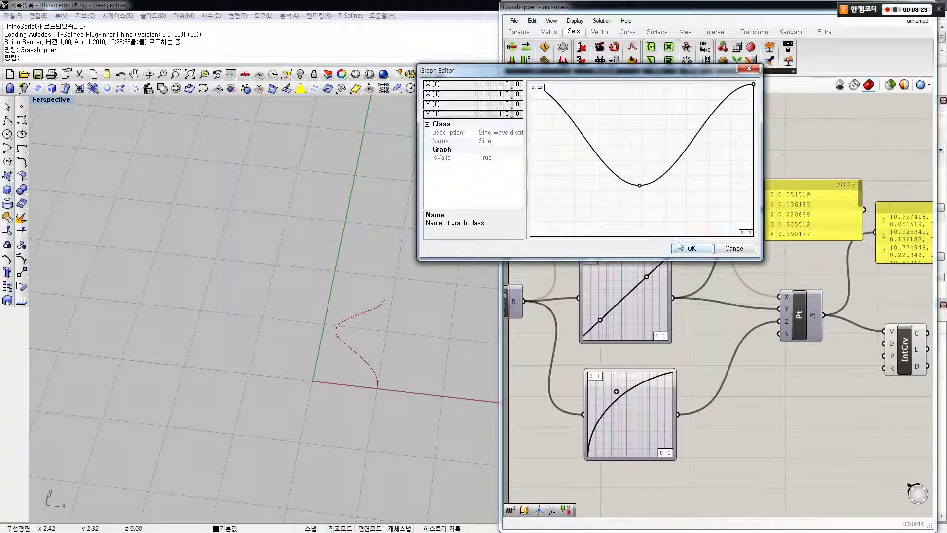
pyautogui.click(691, 248)
# Step: Examine where the Range values fall on the enlarged Sine graph, and check the Range component's output list, step count and domain
pyautogui.moveTo(653, 215); pyautogui.dragTo(666, 222, button='right')
pyautogui.scroll(5, 614, 194)
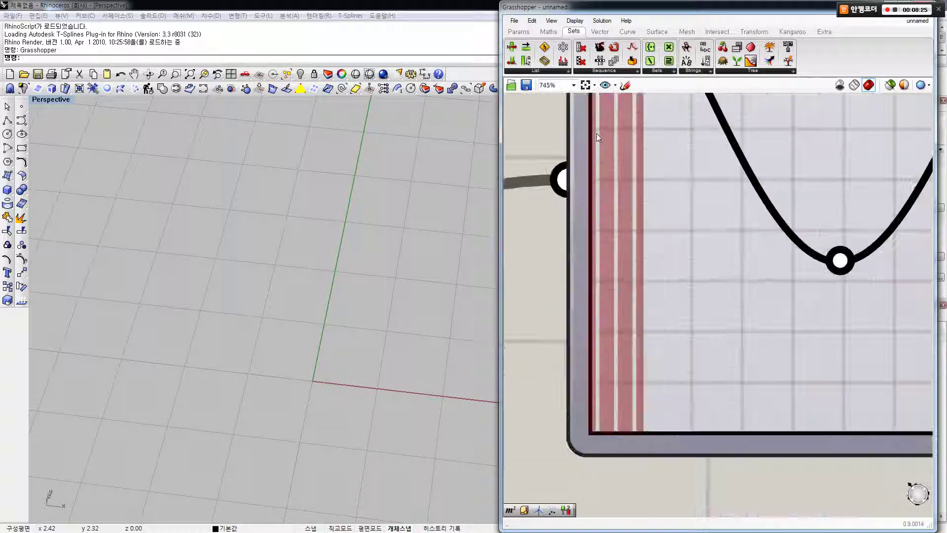
pyautogui.scroll(-2, 623, 224)
pyautogui.scroll(-4, 623, 224)
pyautogui.scroll(2, 632, 209)
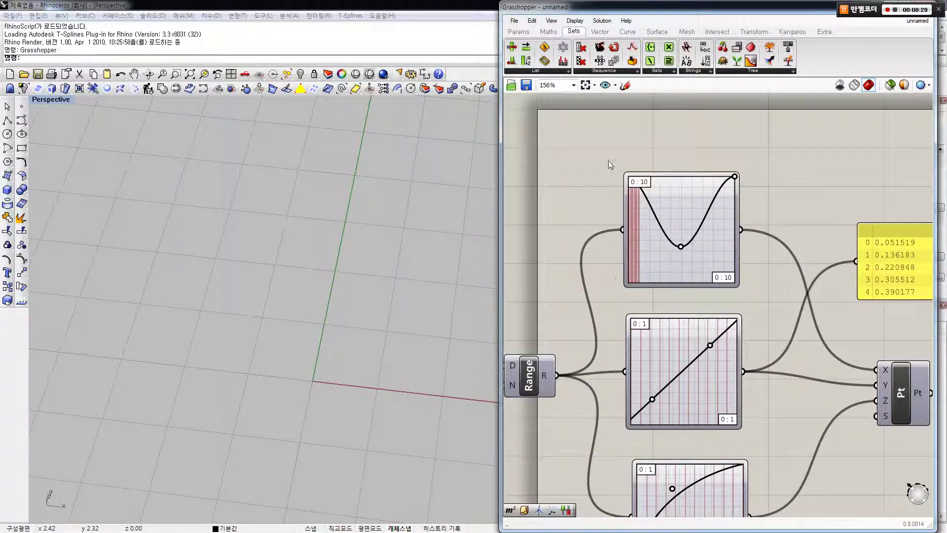
pyautogui.moveTo(604, 244); pyautogui.dragTo(636, 185, button='right')
pyautogui.click(567, 318)
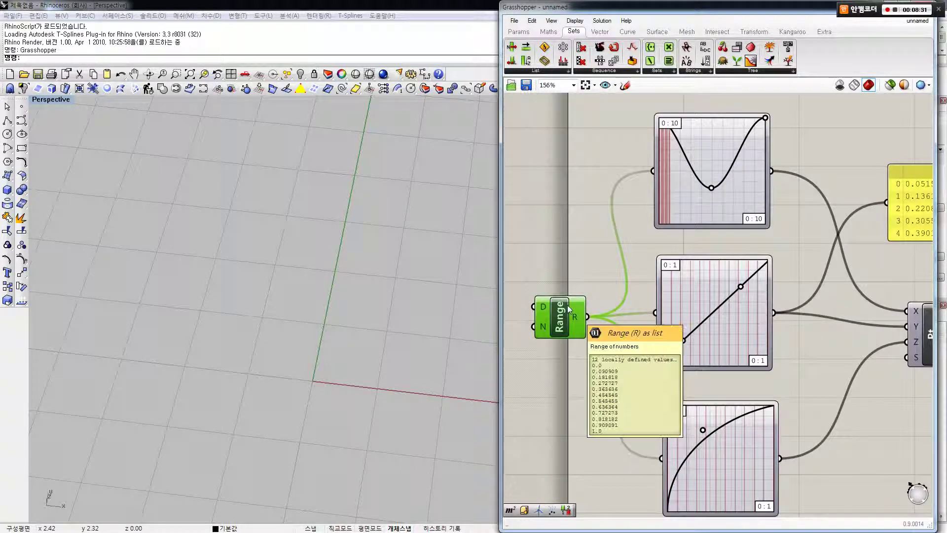
pyautogui.moveTo(573, 316)
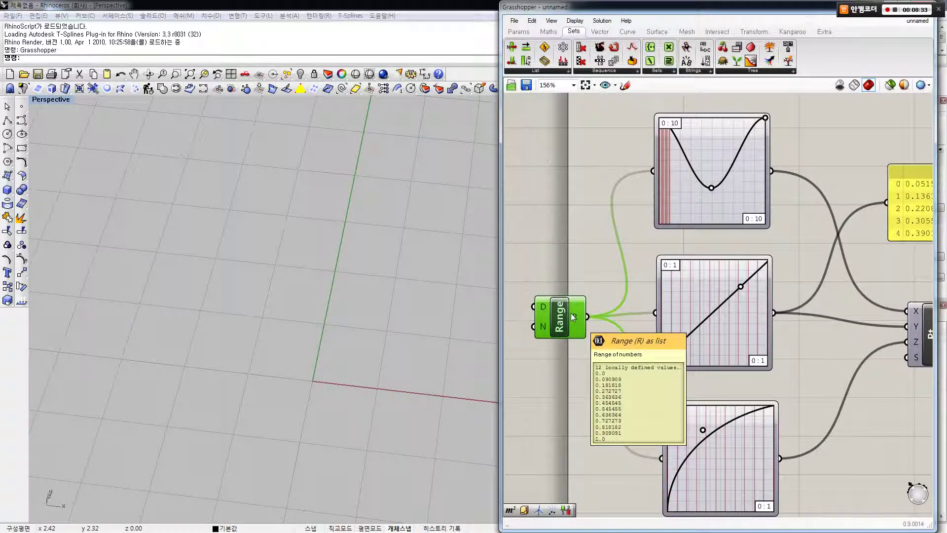
pyautogui.moveTo(541, 323)
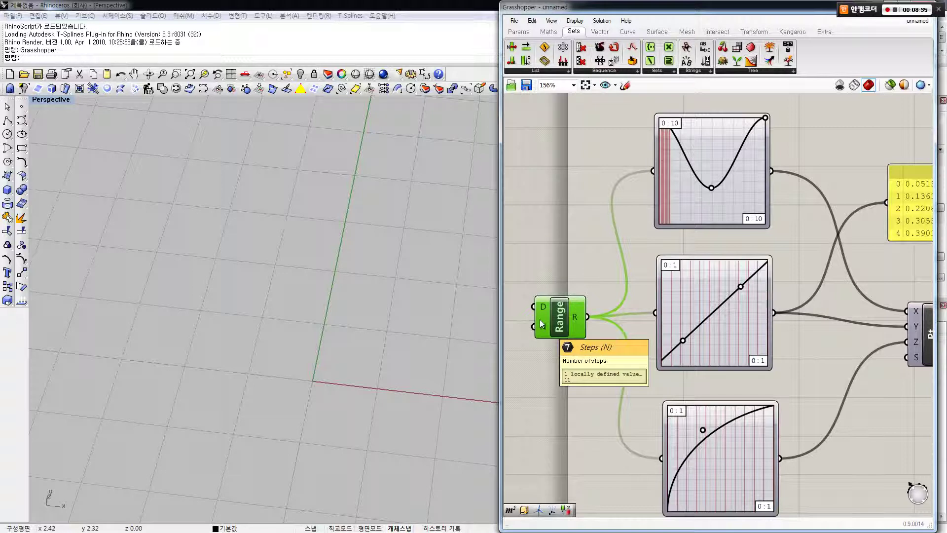
pyautogui.click(559, 290)
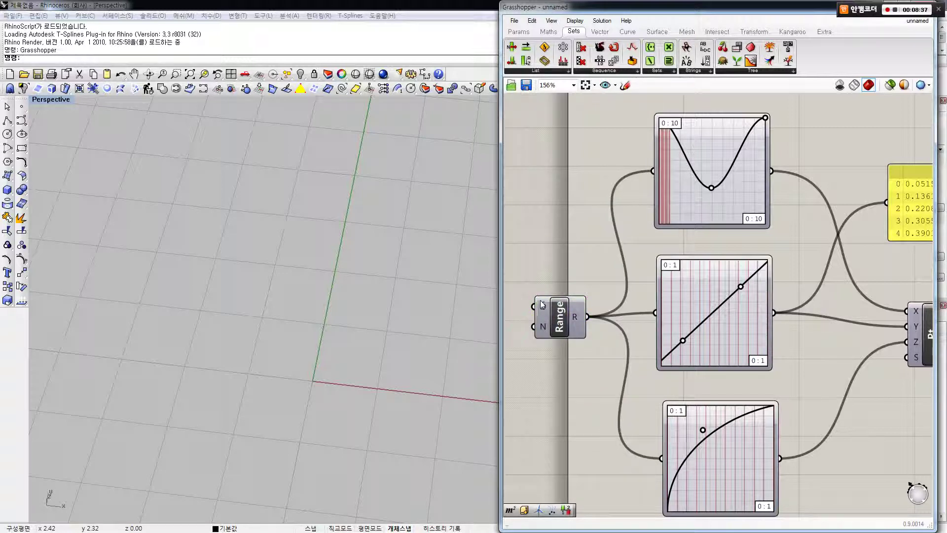
pyautogui.moveTo(542, 304)
pyautogui.scroll(-3, 661, 220)
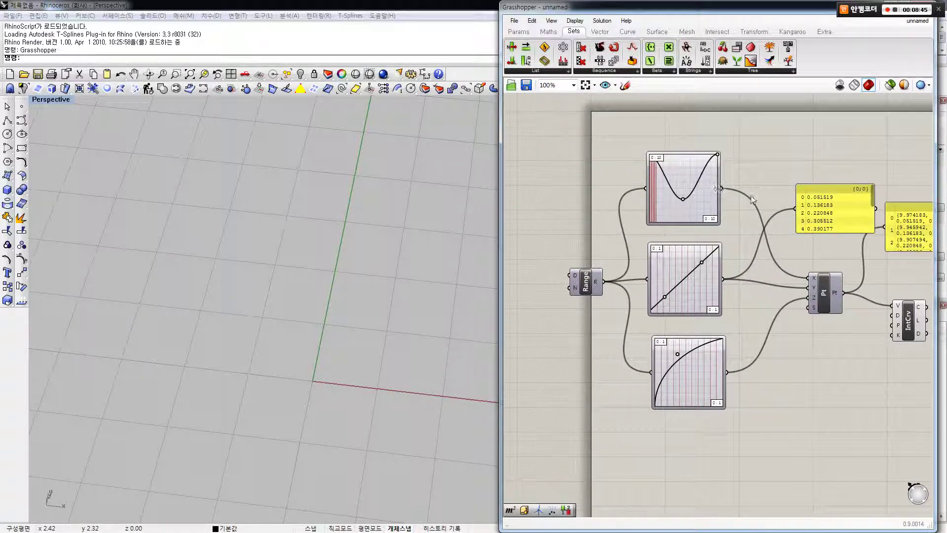
# Step: Move the number panel beside the Sine graph, feed it from that graph's output, and make the graph slightly taller
pyautogui.moveTo(721, 187); pyautogui.dragTo(771, 175)
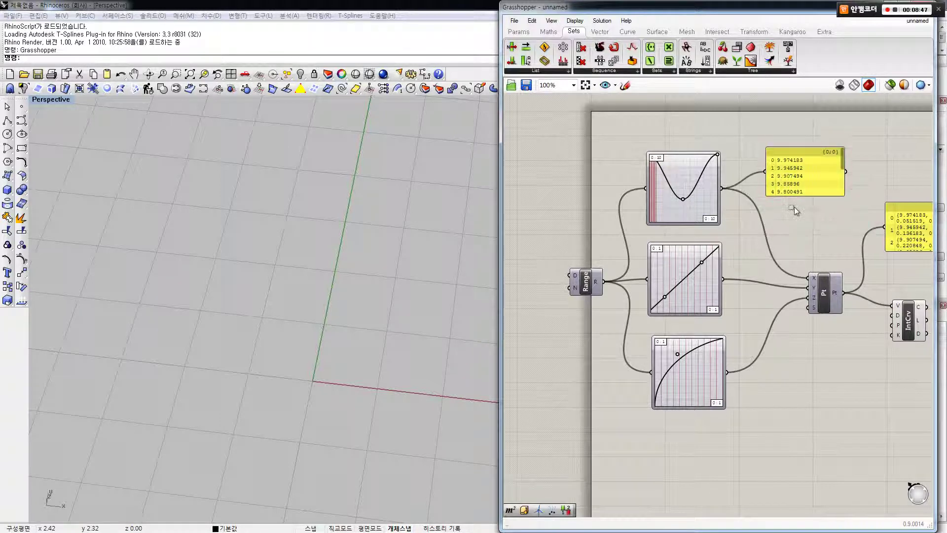
pyautogui.scroll(3, 656, 173)
pyautogui.moveTo(642, 139)
pyautogui.mouseDown()
pyautogui.moveTo(641, 154)
pyautogui.moveTo(640, 143)
pyautogui.mouseUp()
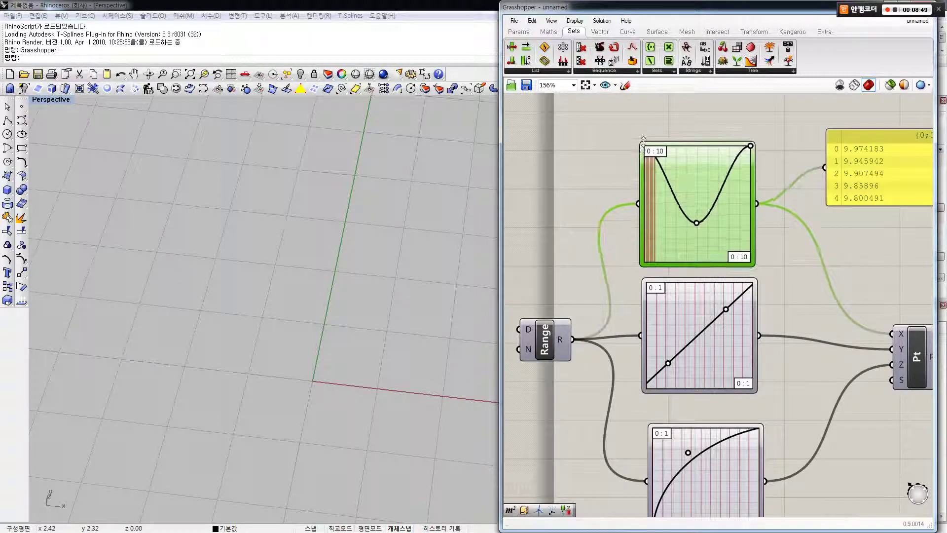
pyautogui.click(608, 159)
# Step: Set the Linear graph's upper X and Y limits to 10 and accept the changes
pyautogui.scroll(-12, 359, 258)
pyautogui.keyDown('shift'); pyautogui.moveTo(433, 277); pyautogui.dragTo(395, 270, button='right'); pyautogui.keyUp('shift')
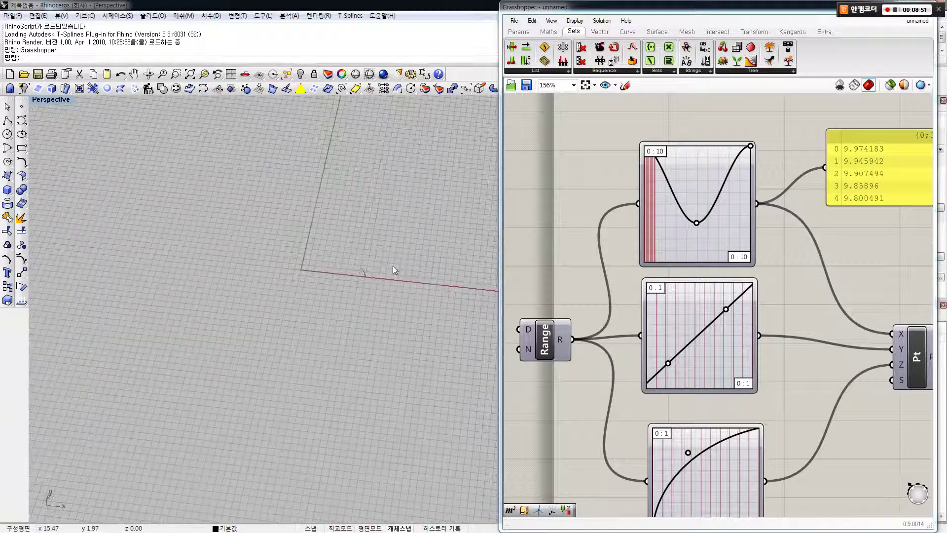
pyautogui.scroll(8, 390, 272)
pyautogui.scroll(4, 323, 281)
pyautogui.moveTo(341, 292); pyautogui.dragTo(321, 264, button='right')
pyautogui.moveTo(592, 331); pyautogui.dragTo(668, 295, button='right')
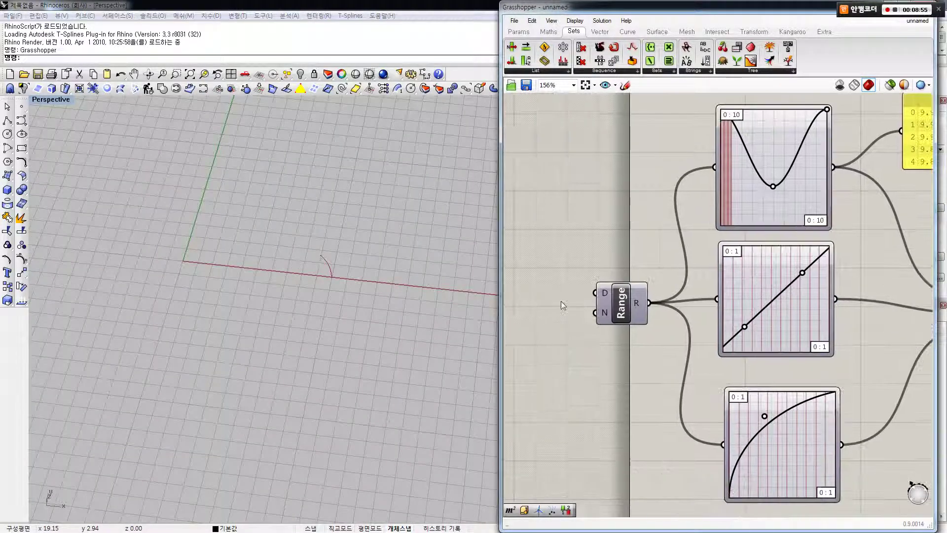
pyautogui.doubleClick(745, 250)
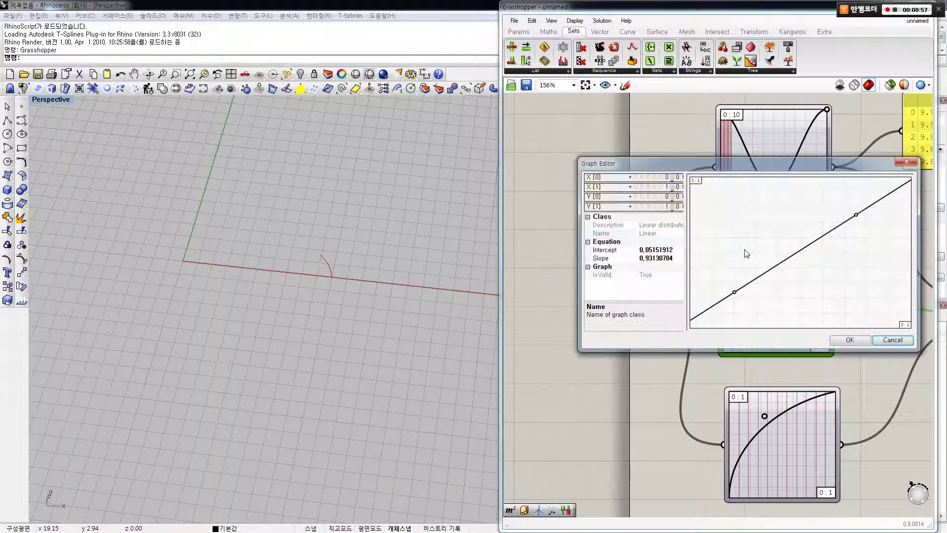
pyautogui.doubleClick(662, 185)
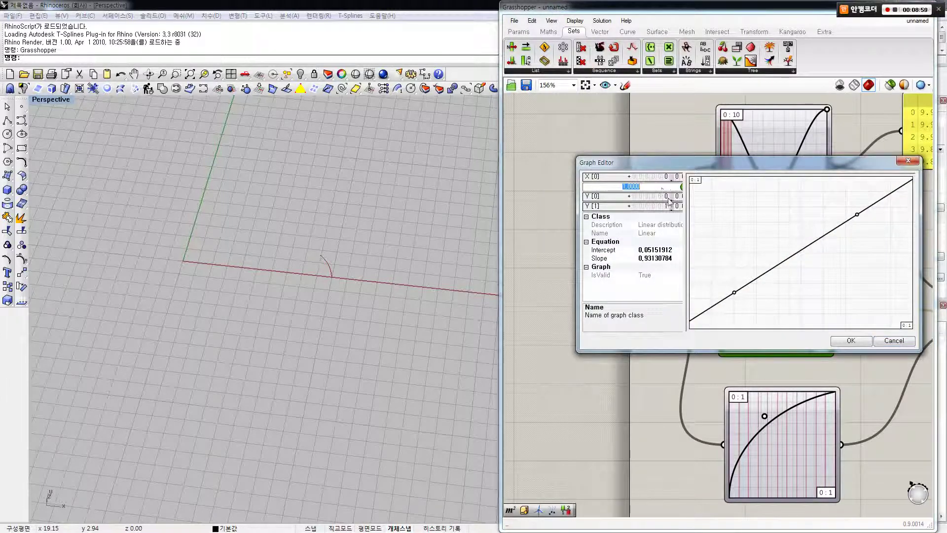
pyautogui.press('Return')
pyautogui.doubleClick(668, 206)
pyautogui.write('10')
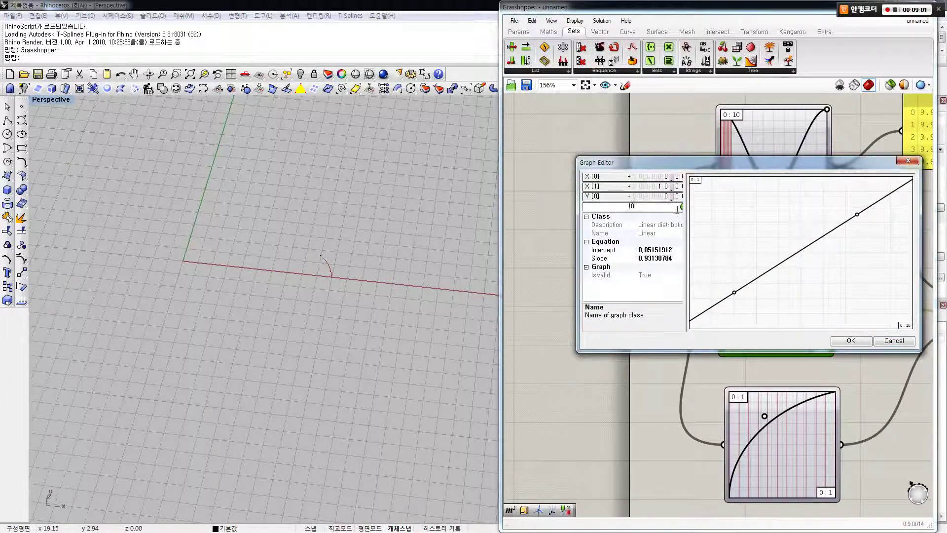
pyautogui.press('Return')
pyautogui.click(842, 339)
# Step: Set the Conic graph's upper X and Y limits to 10 and accept the changes
pyautogui.moveTo(778, 429); pyautogui.dragTo(751, 369, button='right')
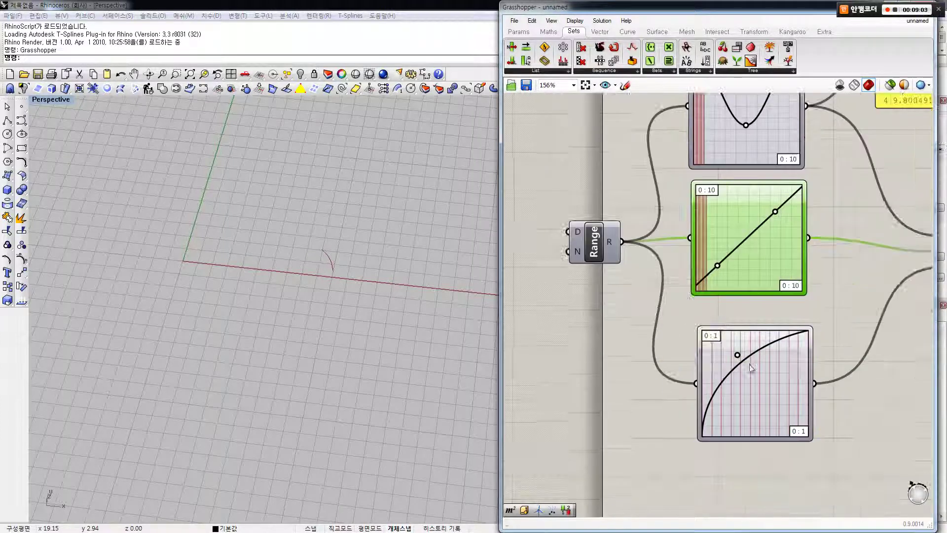
pyautogui.doubleClick(751, 369)
pyautogui.doubleClick(668, 302)
pyautogui.write('10')
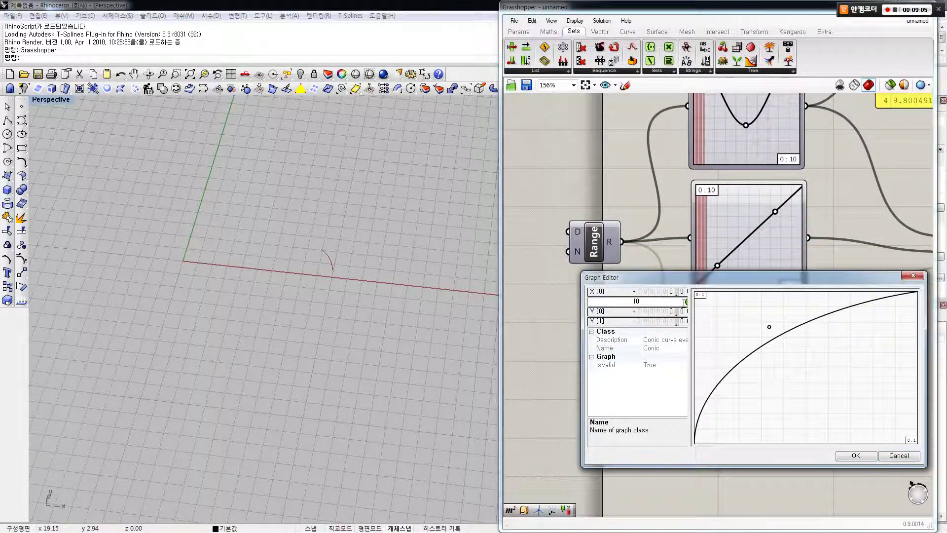
pyautogui.press('Return')
pyautogui.doubleClick(672, 322)
pyautogui.write('10')
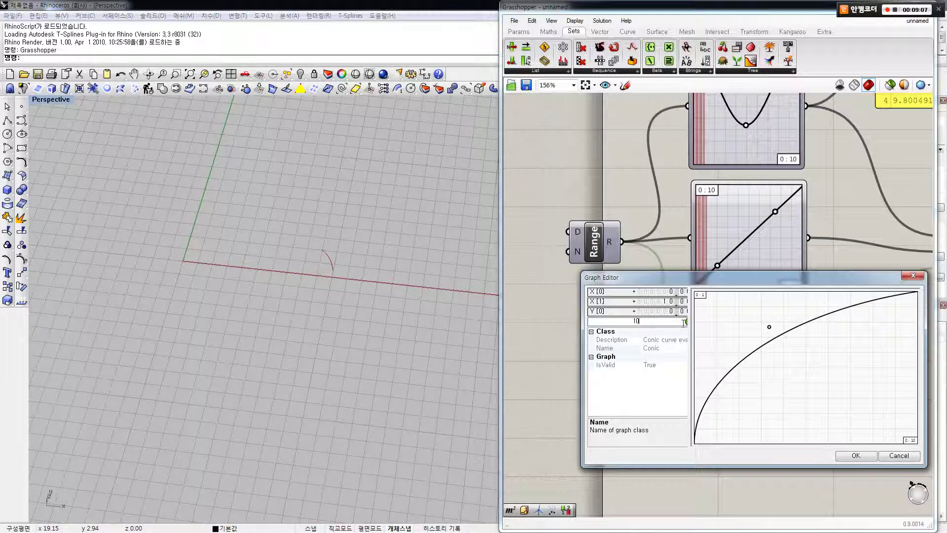
pyautogui.press('Return')
pyautogui.click(856, 455)
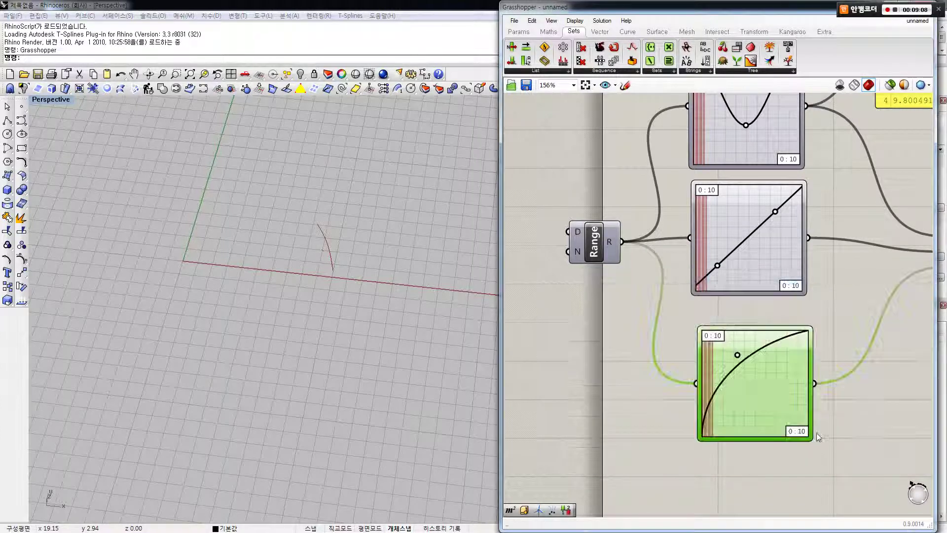
# Step: Set the Range component's domain to 0.0 To 10 and inspect the interpolated curve in the perspective view
pyautogui.click(593, 304)
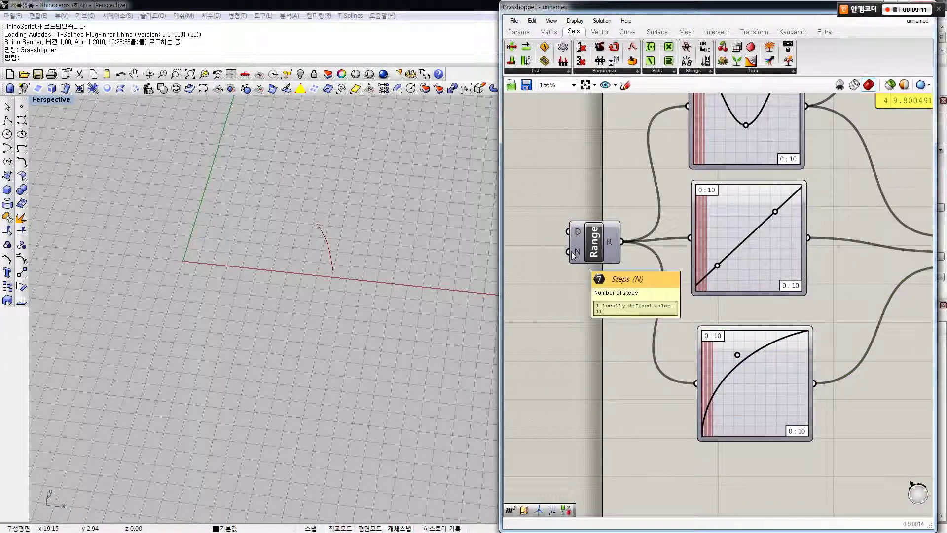
pyautogui.moveTo(572, 233)
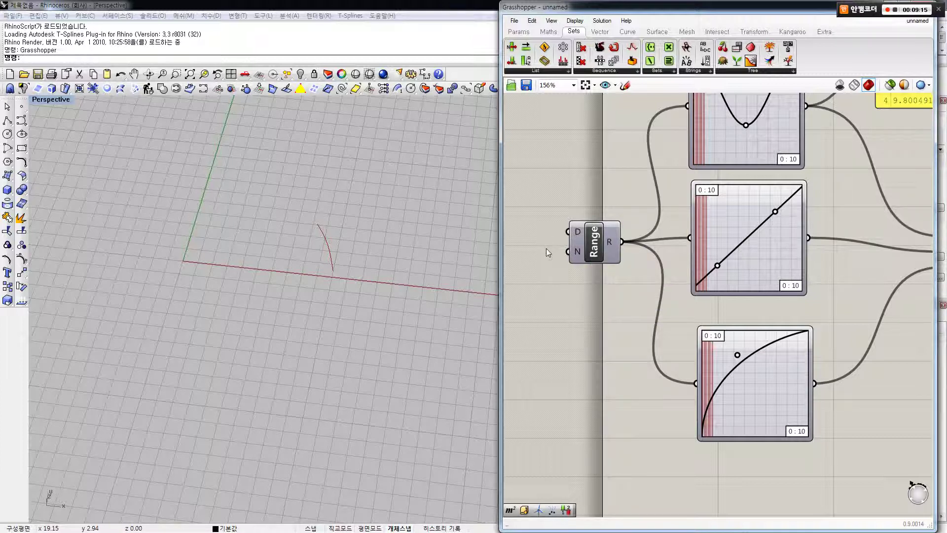
pyautogui.scroll(-2, 546, 252)
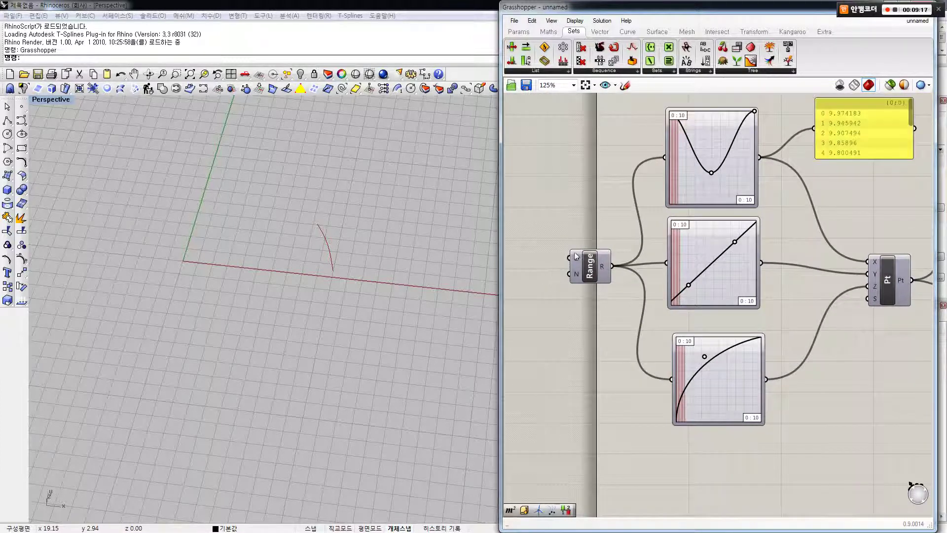
pyautogui.rightClick(572, 256)
pyautogui.moveTo(609, 351)
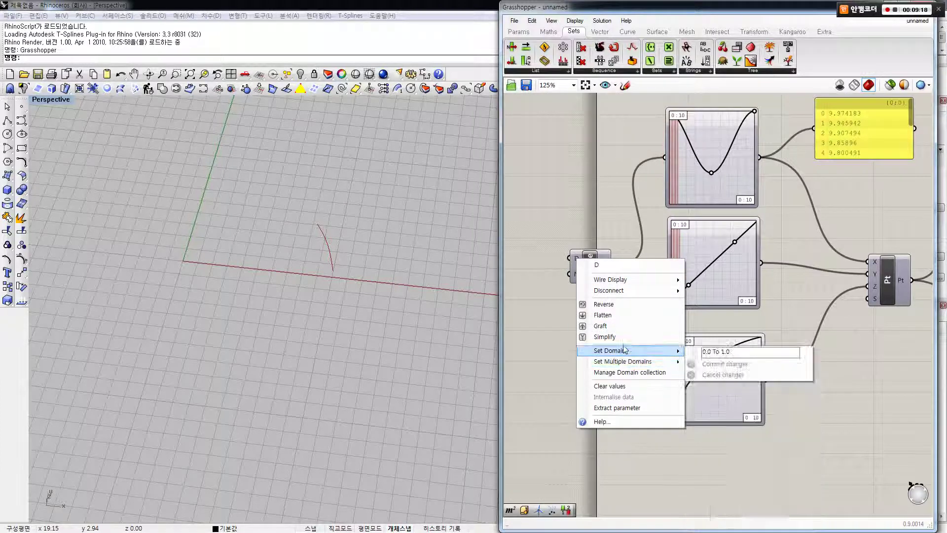
pyautogui.press('BackSpace')
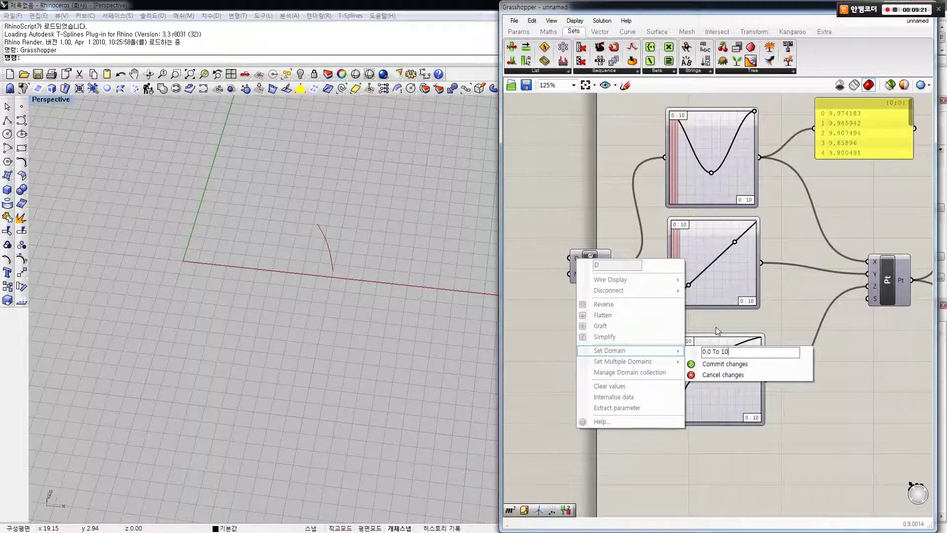
pyautogui.click(727, 363)
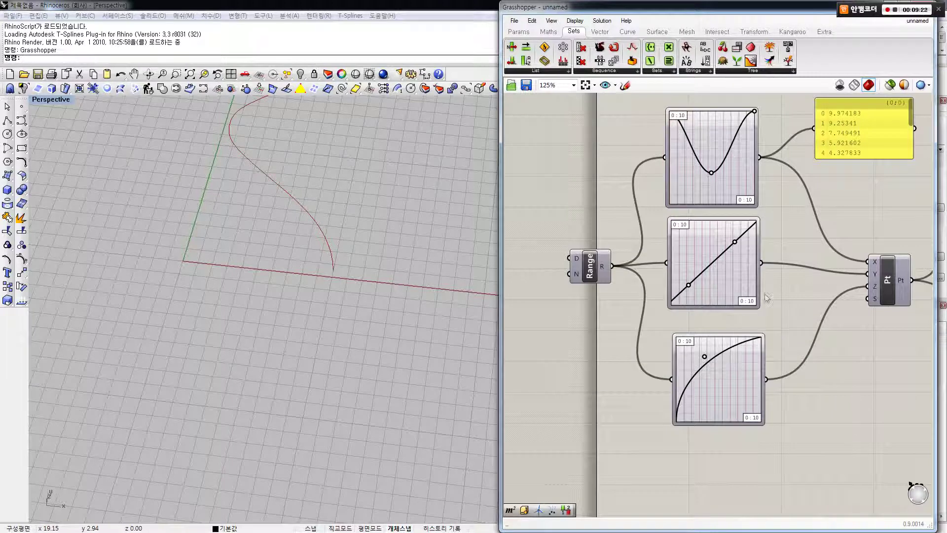
pyautogui.scroll(-5, 375, 299)
pyautogui.moveTo(357, 287); pyautogui.dragTo(343, 323, button='right')
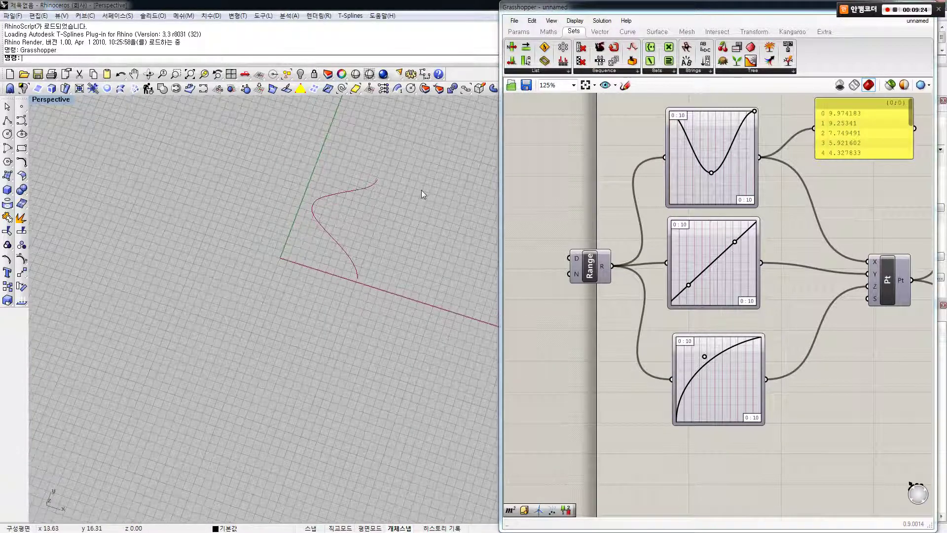
# Step: Straighten the Conic graph into a diagonal by moving its control point to the middle of the graph
pyautogui.moveTo(767, 317); pyautogui.dragTo(714, 299, button='right')
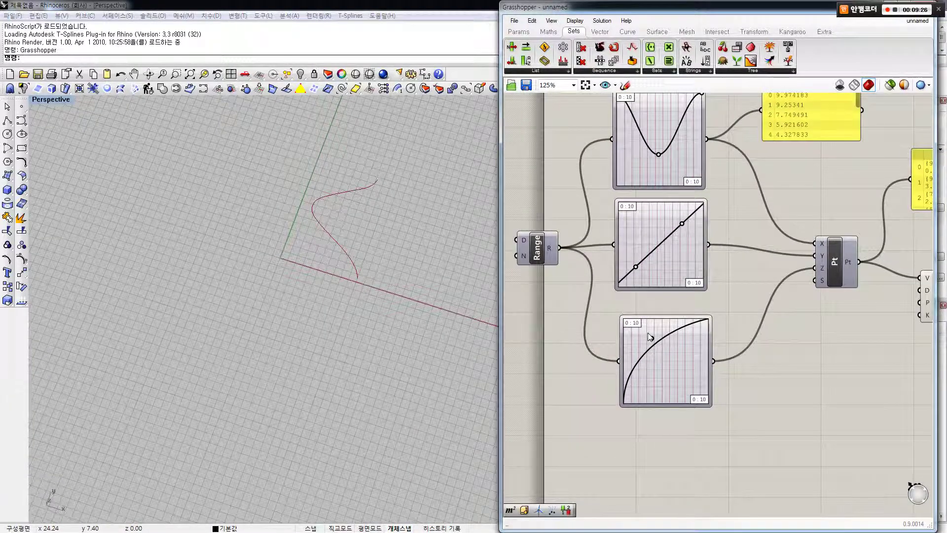
pyautogui.moveTo(651, 337); pyautogui.dragTo(660, 358)
# Step: Reshape the Sine graph into a rising S-curve by moving its valley point to the origin, keeping its end point at the maximum
pyautogui.moveTo(655, 168); pyautogui.dragTo(645, 281, button='right')
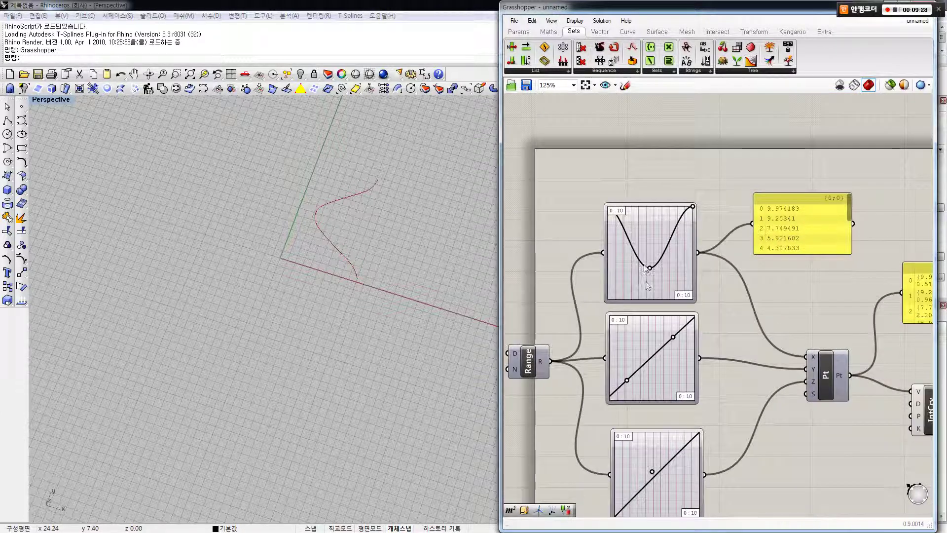
pyautogui.moveTo(650, 268); pyautogui.dragTo(607, 299)
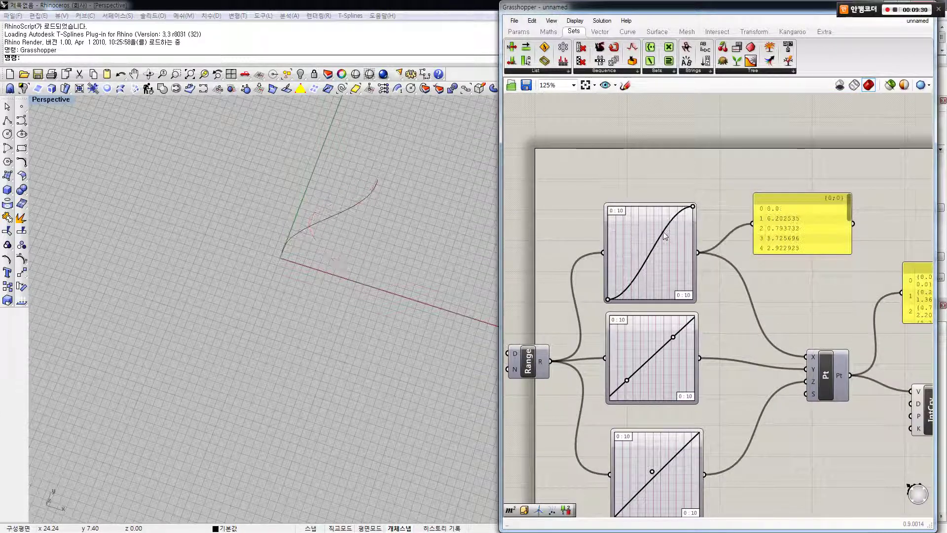
pyautogui.moveTo(693, 206)
pyautogui.mouseDown()
pyautogui.moveTo(691, 250)
pyautogui.moveTo(694, 205)
pyautogui.mouseUp()
pyautogui.doubleClick(693, 205)
pyautogui.click(790, 289)
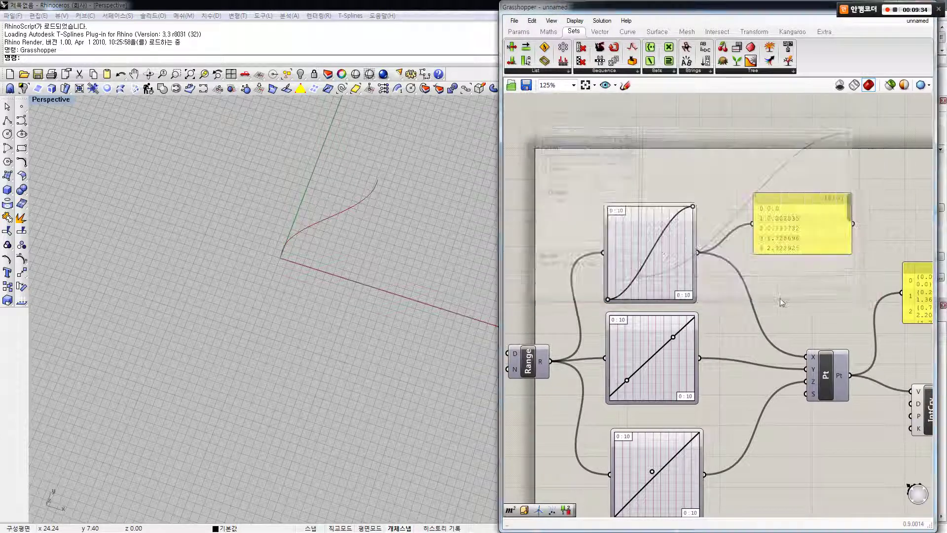
pyautogui.moveTo(646, 266); pyautogui.dragTo(632, 235, button='right')
pyautogui.click(632, 235)
pyautogui.scroll(-2, 640, 248)
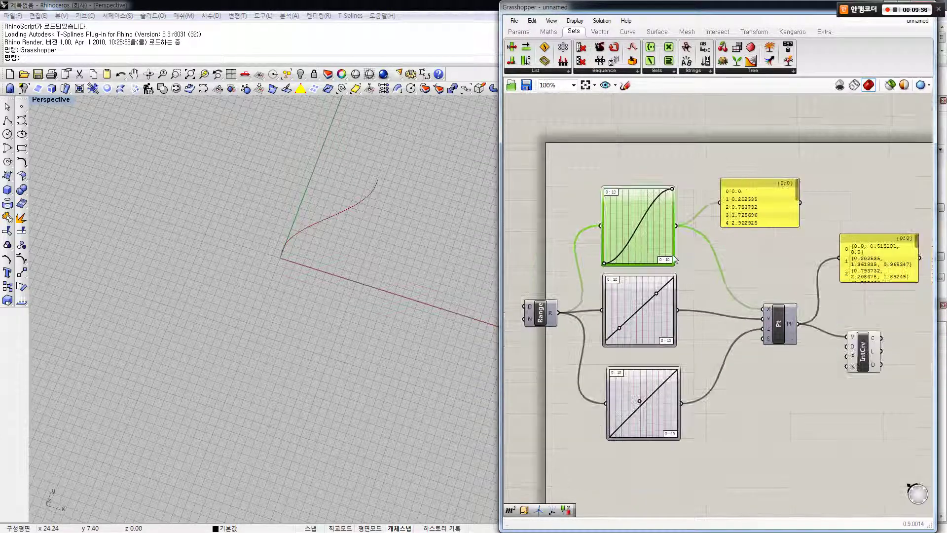
# Step: Duplicate the bottom Graph Mapper that drives the point's Z coordinate, keeping its connection to the Range output
pyautogui.click(636, 352)
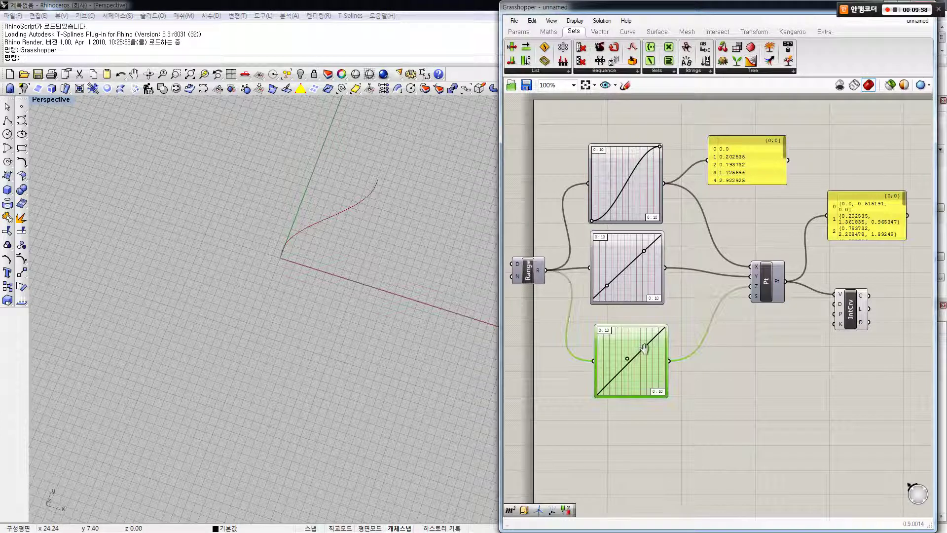
pyautogui.moveTo(635, 357); pyautogui.dragTo(663, 279, button='right')
pyautogui.keyDown('alt'); pyautogui.moveTo(657, 299); pyautogui.dragTo(756, 344); pyautogui.keyUp('alt')
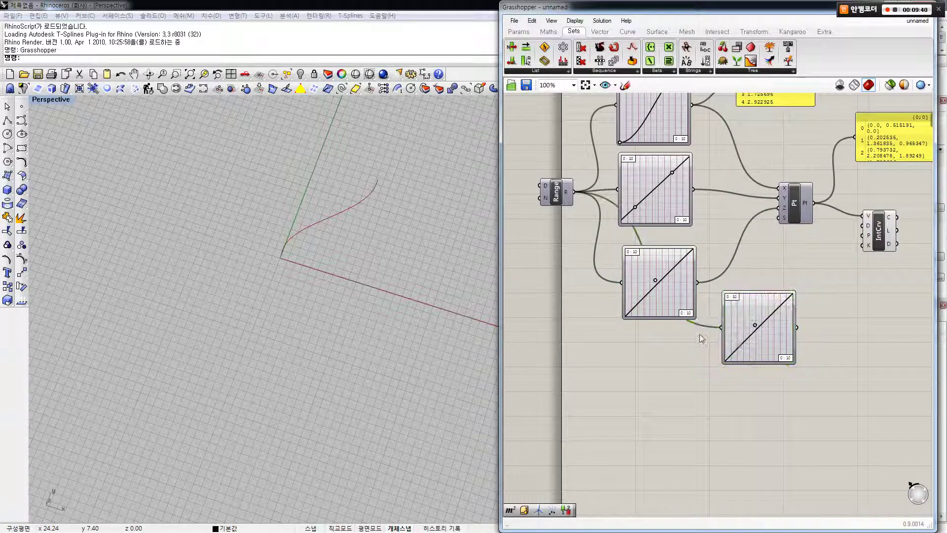
# Step: Add an Addition component and place it in the open canvas area below the Interpolate component
pyautogui.doubleClick(679, 343)
pyautogui.write('허')
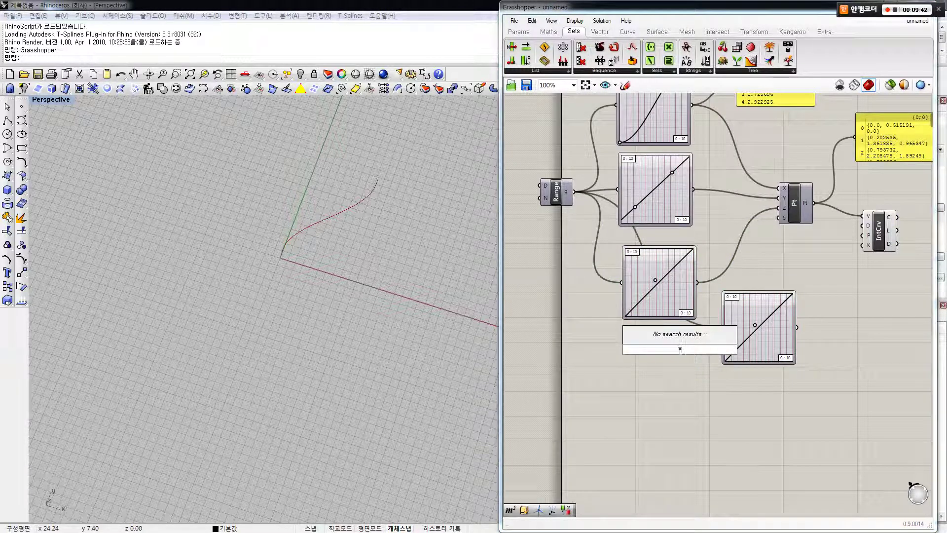
pyautogui.press('BackSpace')
pyautogui.write('addition')
pyautogui.press('Return')
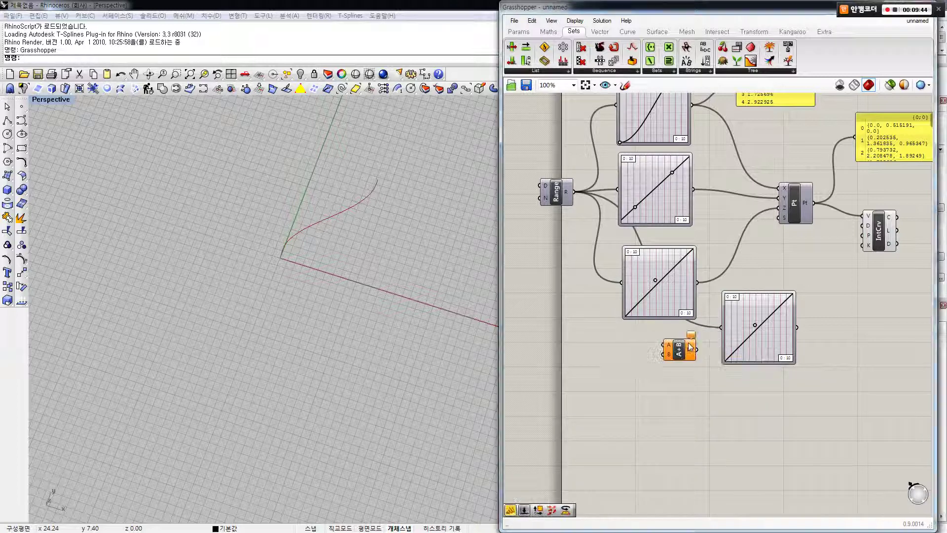
pyautogui.moveTo(689, 347); pyautogui.dragTo(859, 346)
# Step: Stack the copied Graph Mapper beneath the original, feed both into Addition's A and B, and wire the result into the Point's Z
pyautogui.moveTo(778, 331); pyautogui.dragTo(672, 364)
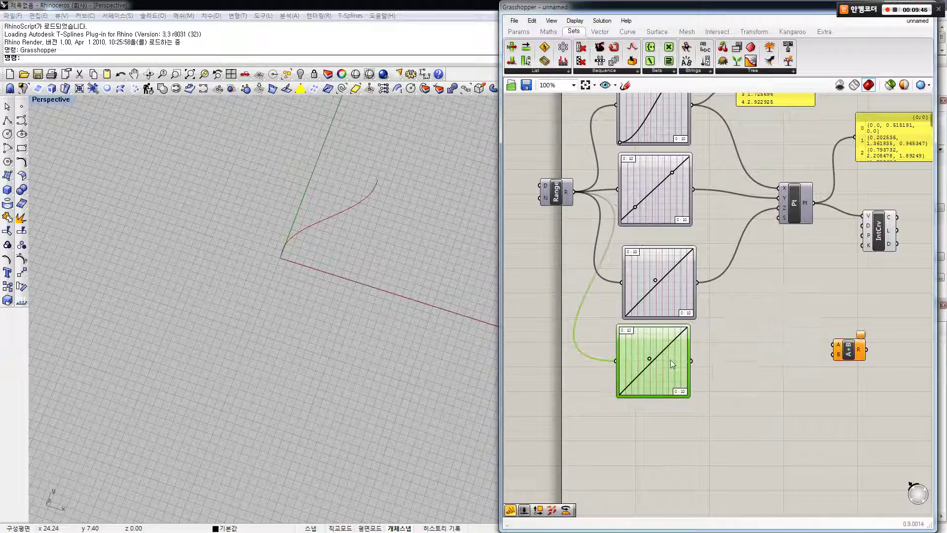
pyautogui.moveTo(699, 284); pyautogui.dragTo(832, 344)
pyautogui.moveTo(695, 364); pyautogui.dragTo(815, 217)
# Step: Bow the original Z graph upward by moving its control point above the diagonal, and shift the copied mapper slightly sideways
pyautogui.click(662, 293)
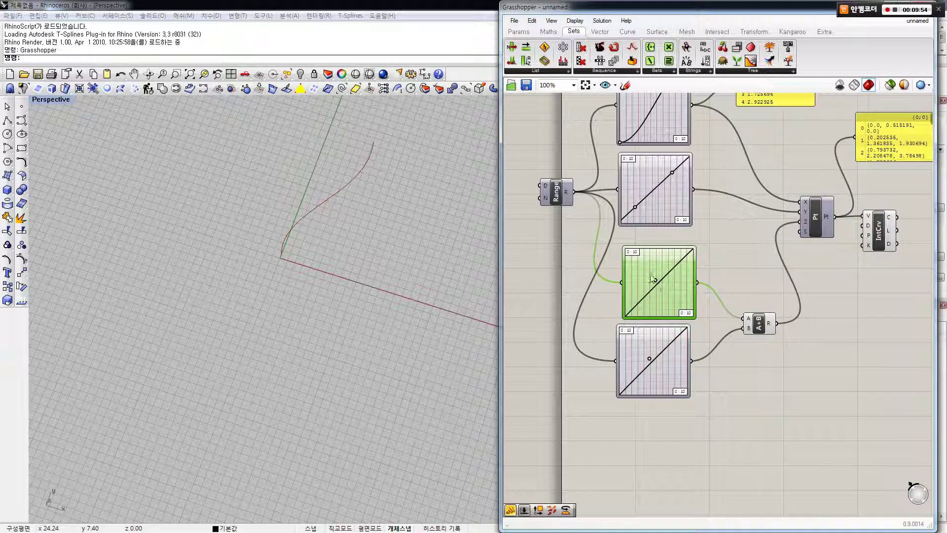
pyautogui.moveTo(654, 280); pyautogui.dragTo(644, 267)
pyautogui.click(722, 257)
pyautogui.moveTo(687, 296); pyautogui.dragTo(675, 291, button='right')
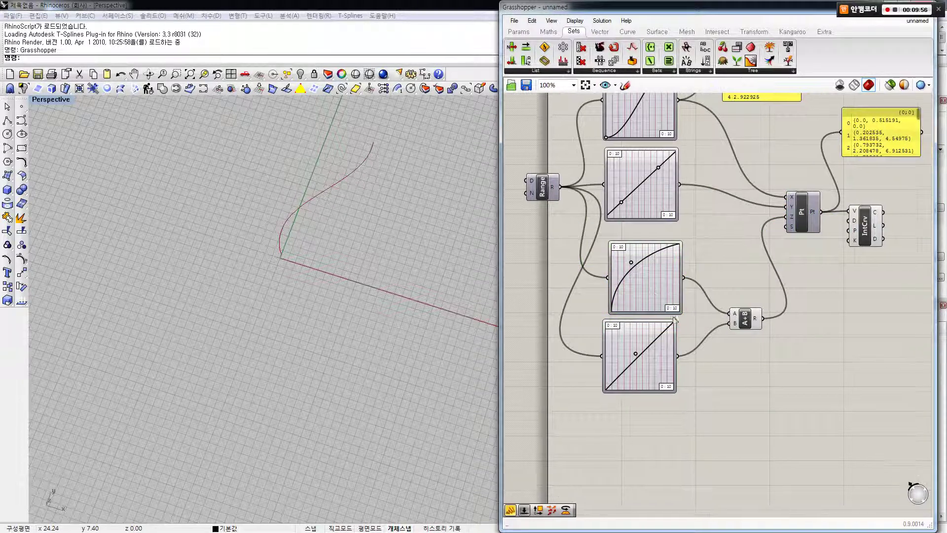
pyautogui.moveTo(644, 362); pyautogui.dragTo(658, 361)
pyautogui.click(723, 235)
pyautogui.moveTo(708, 237); pyautogui.dragTo(685, 323, button='right')
# Step: Examine the panels listing the X graph's values and the point coordinates
pyautogui.click(717, 169)
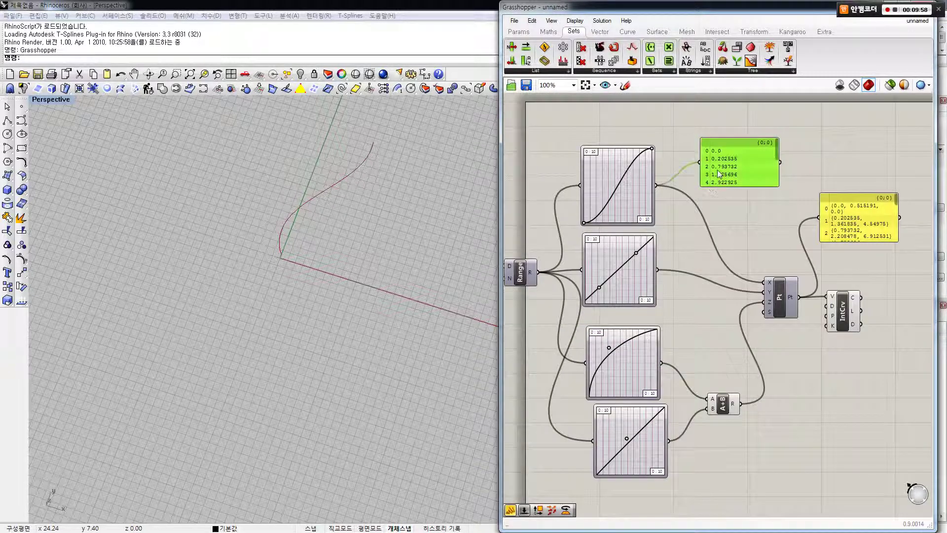
pyautogui.click(723, 193)
pyautogui.click(862, 220)
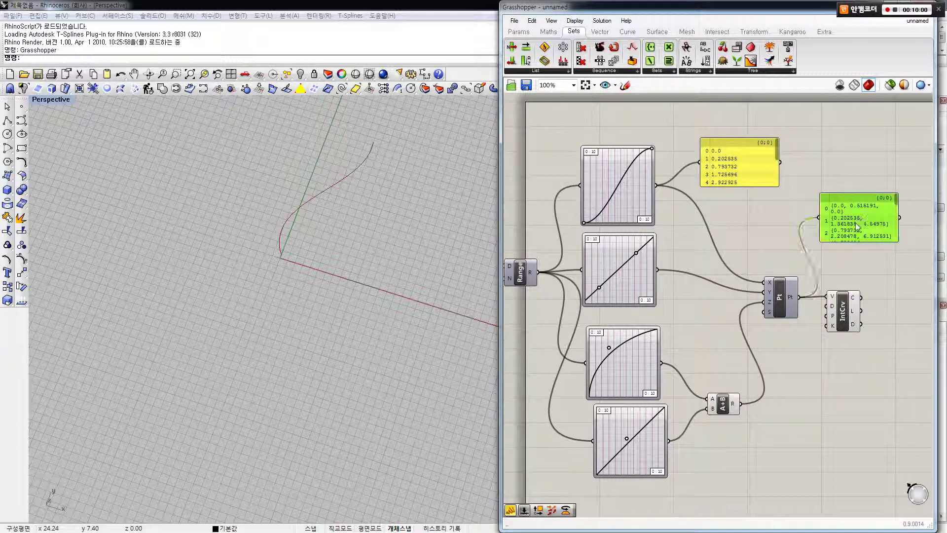
pyautogui.click(842, 183)
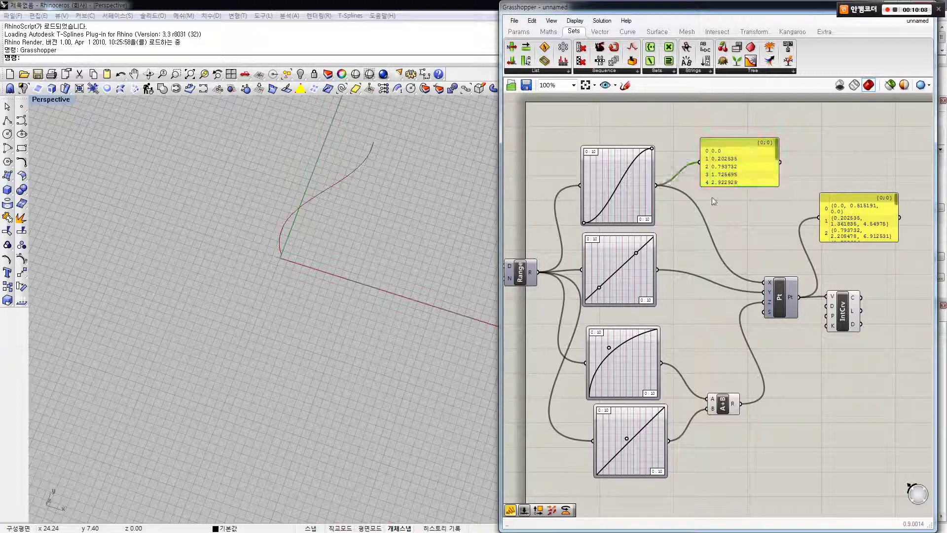
pyautogui.click(723, 171)
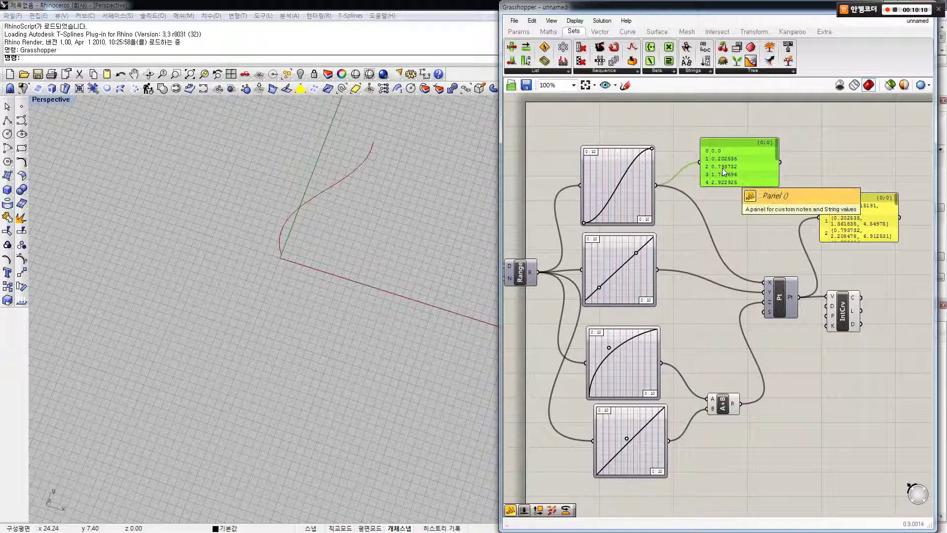
pyautogui.click(738, 283)
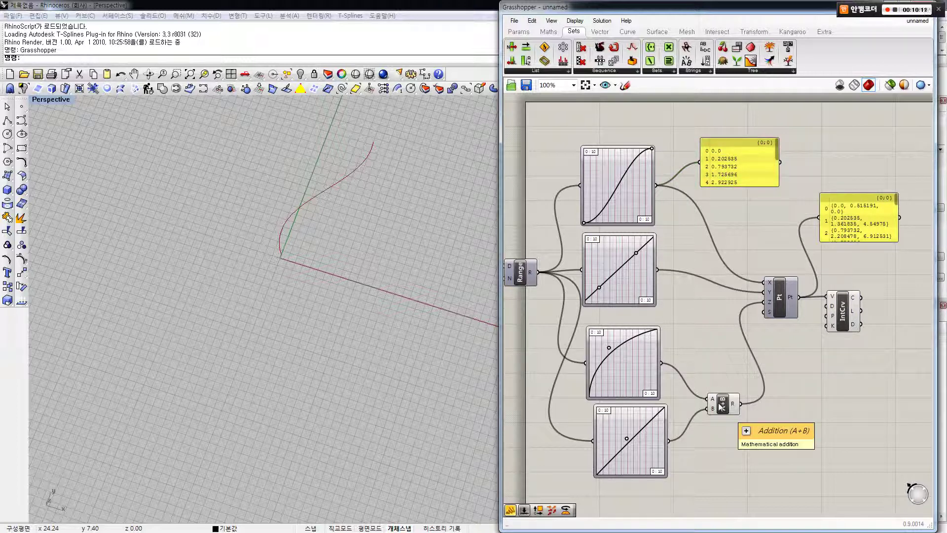
# Step: Bow the copied Z graph downward by moving its control point below the diagonal, and compare both Z graphs up close
pyautogui.moveTo(635, 440); pyautogui.dragTo(644, 456)
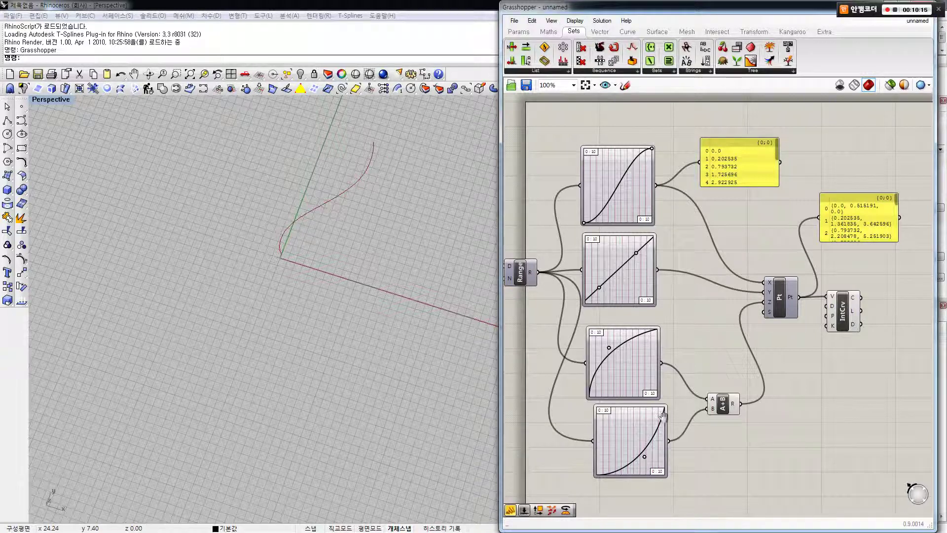
pyautogui.moveTo(660, 415); pyautogui.dragTo(690, 382, button='right')
pyautogui.moveTo(693, 448); pyautogui.dragTo(619, 304)
pyautogui.click(711, 311)
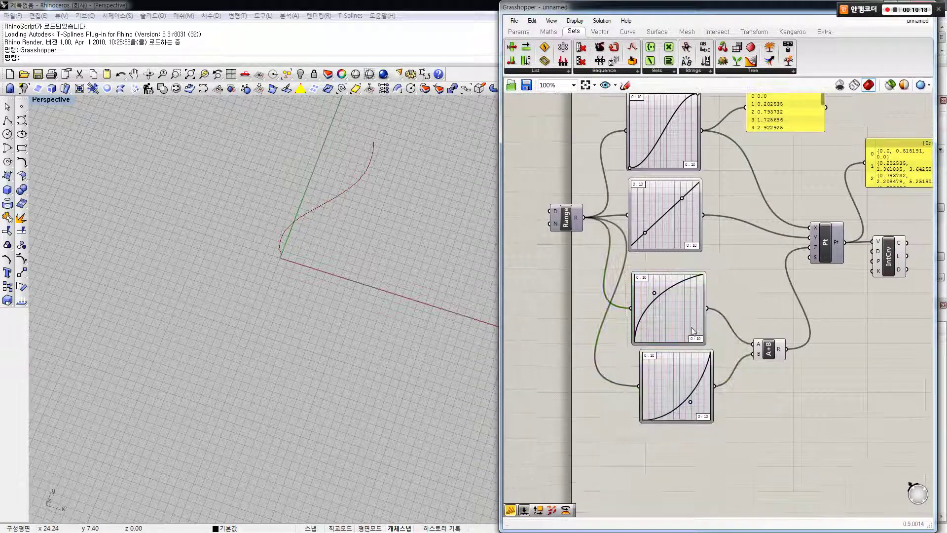
pyautogui.scroll(5, 623, 441)
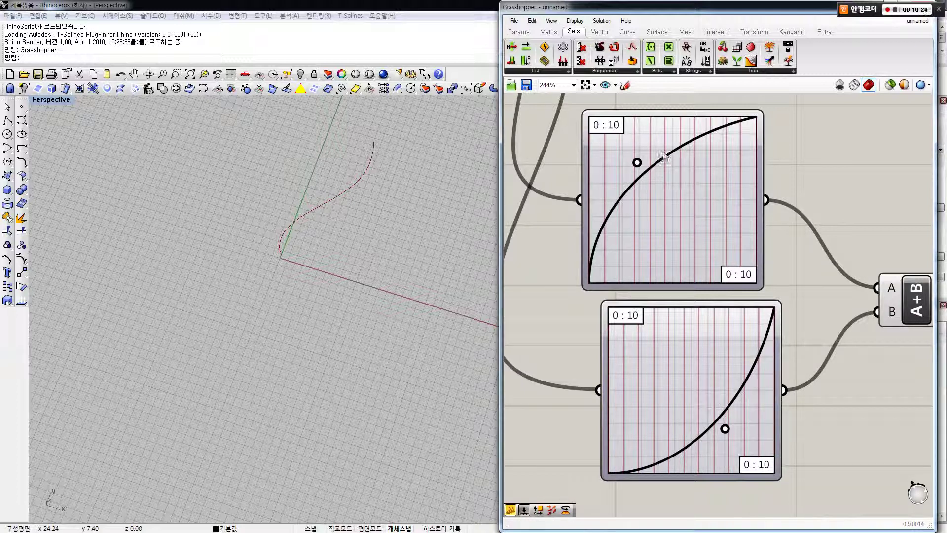
pyautogui.moveTo(746, 156)
pyautogui.scroll(-6, 763, 277)
# Step: Tidy the layout by moving the Addition component closer to the Z graphs and the Point and Interpolate components lower
pyautogui.moveTo(713, 326); pyautogui.dragTo(702, 317)
pyautogui.moveTo(752, 238); pyautogui.dragTo(752, 257)
pyautogui.click(759, 287)
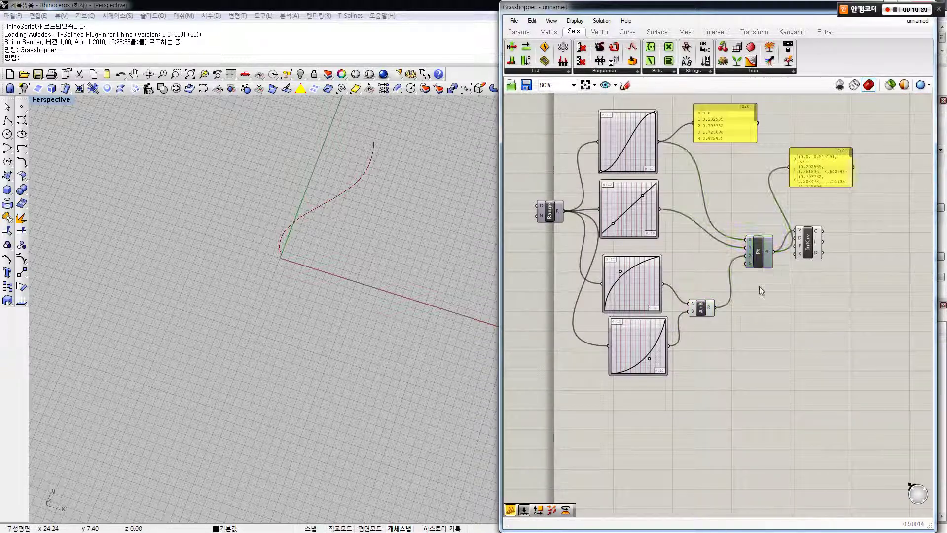
pyautogui.moveTo(807, 247); pyautogui.dragTo(832, 280)
pyautogui.click(796, 296)
# Step: Toggle the Point component's preview on and off again to view its points along the curve
pyautogui.click(757, 252)
pyautogui.middleClick(760, 251)
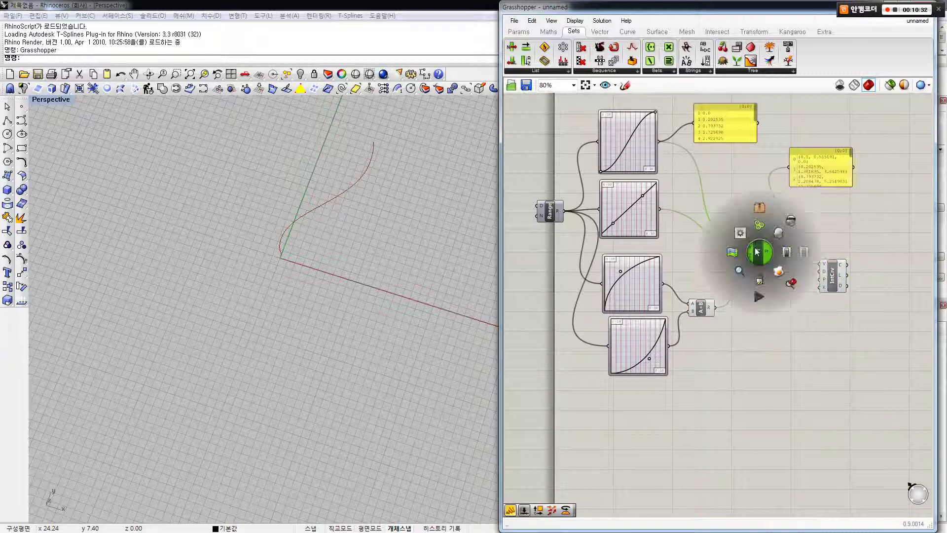
pyautogui.click(778, 232)
pyautogui.middleClick(762, 249)
pyautogui.click(780, 231)
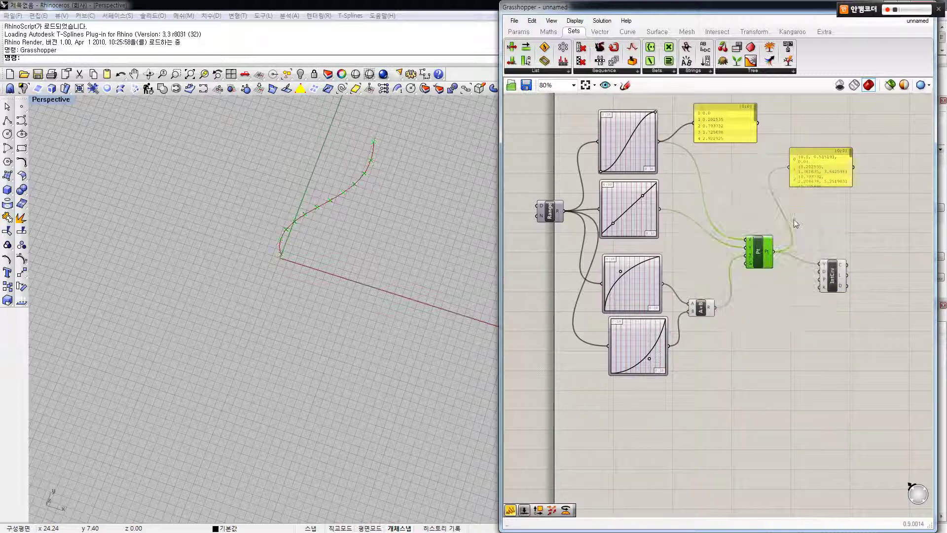
# Step: Nudge the Interpolate component away from the Point component and delete both output panels
pyautogui.click(838, 275)
pyautogui.moveTo(838, 275)
pyautogui.mouseDown()
pyautogui.moveTo(811, 275)
pyautogui.moveTo(845, 279)
pyautogui.mouseUp()
pyautogui.click(805, 287)
pyautogui.scroll(-1, 795, 289)
pyautogui.click(799, 189)
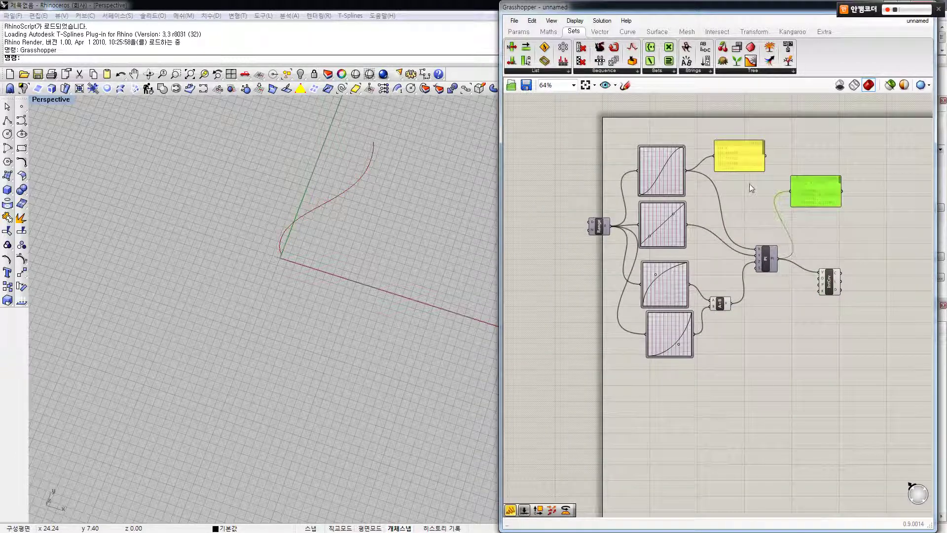
pyautogui.press('Delete')
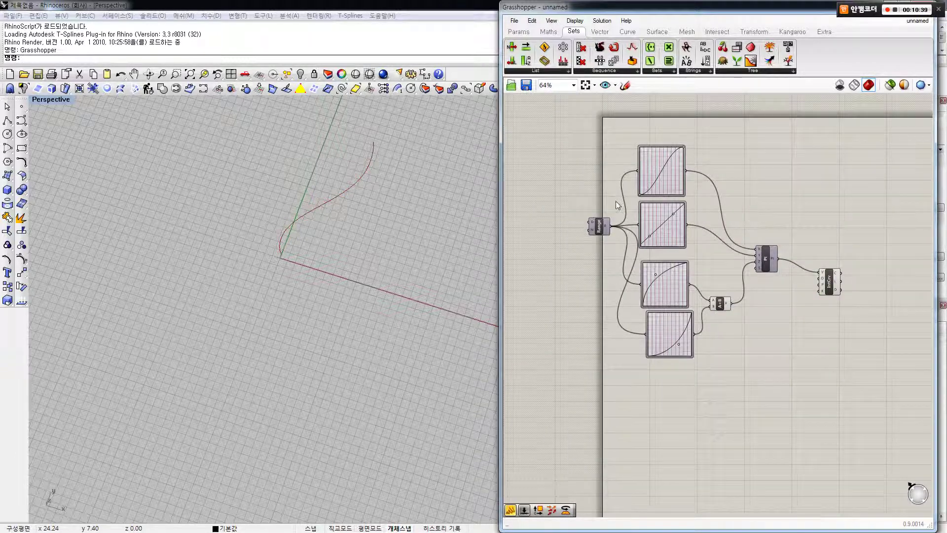
pyautogui.moveTo(558, 140); pyautogui.dragTo(838, 354)
pyautogui.click(735, 301)
pyautogui.scroll(3, 734, 301)
pyautogui.moveTo(733, 300); pyautogui.dragTo(743, 322, button='right')
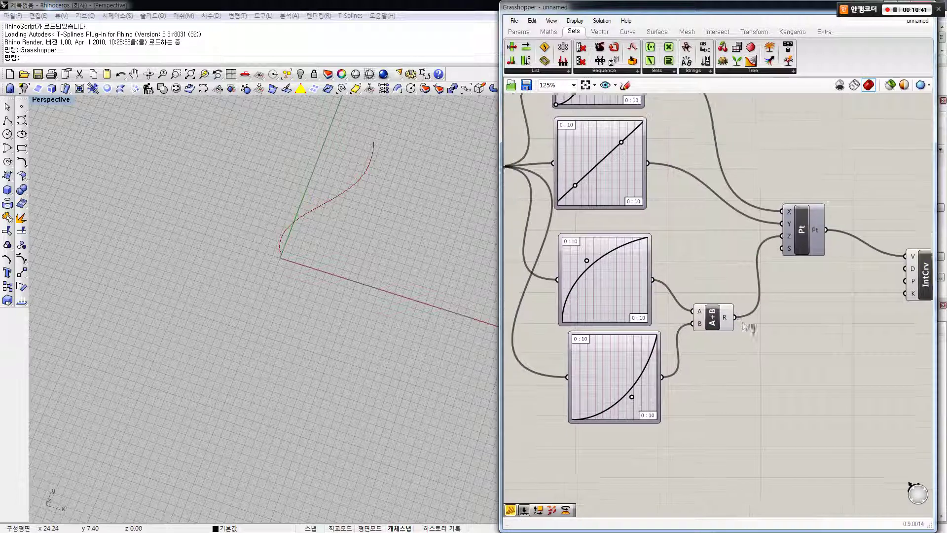
pyautogui.scroll(-3, 747, 326)
pyautogui.scroll(1, 736, 284)
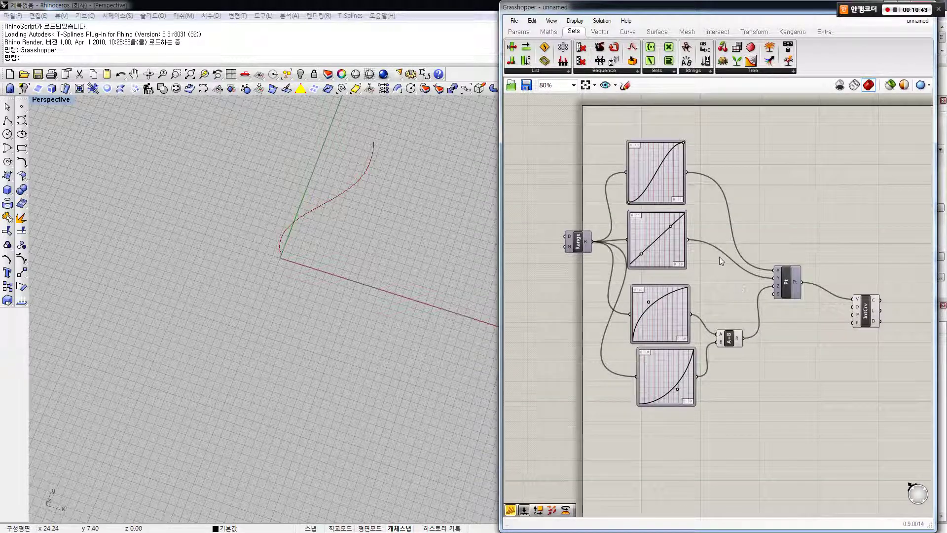